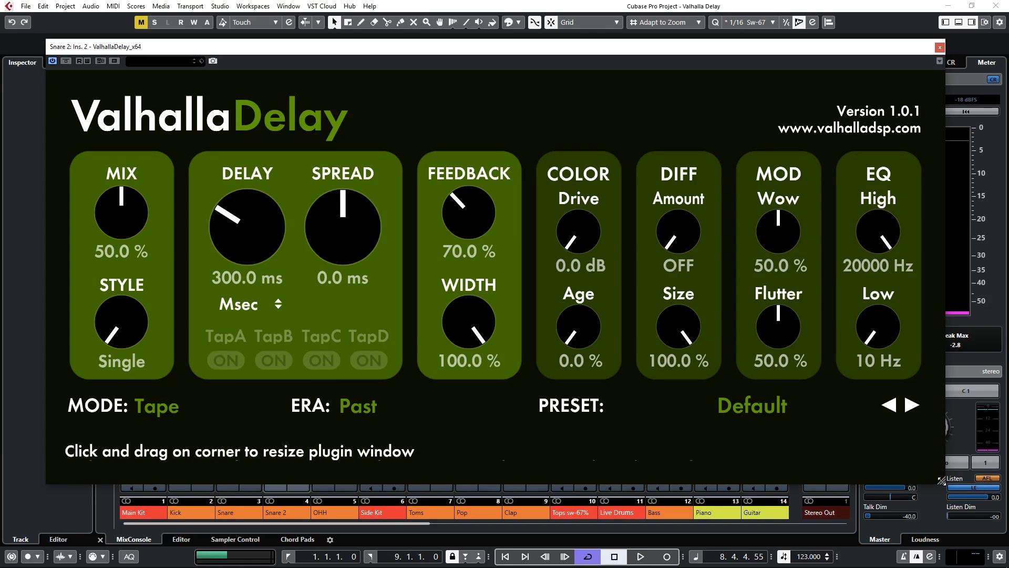
drag(941, 480, 915, 481)
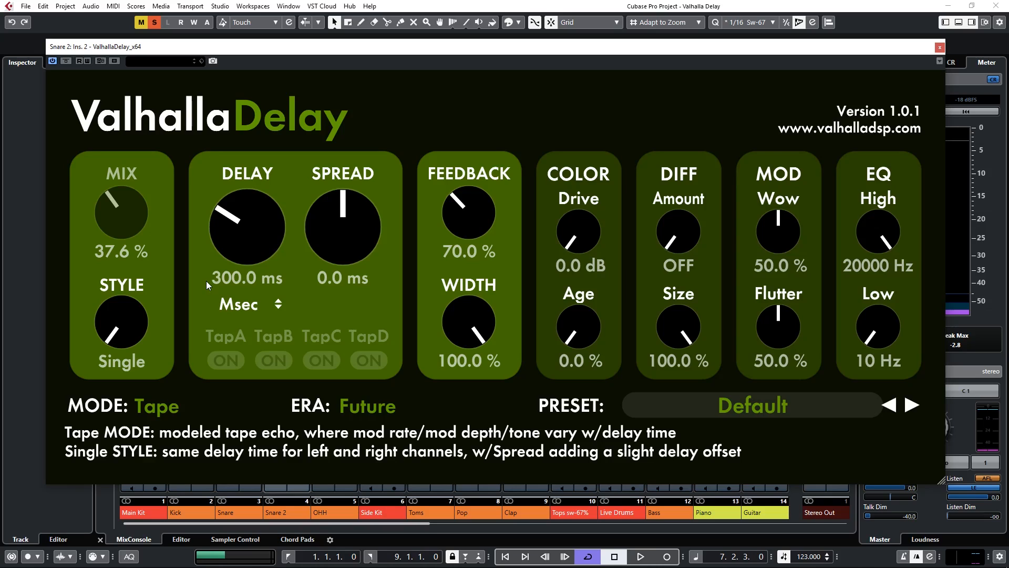
- Audition the snare in the Single style while setting the delay time to 324 ms
key(space)
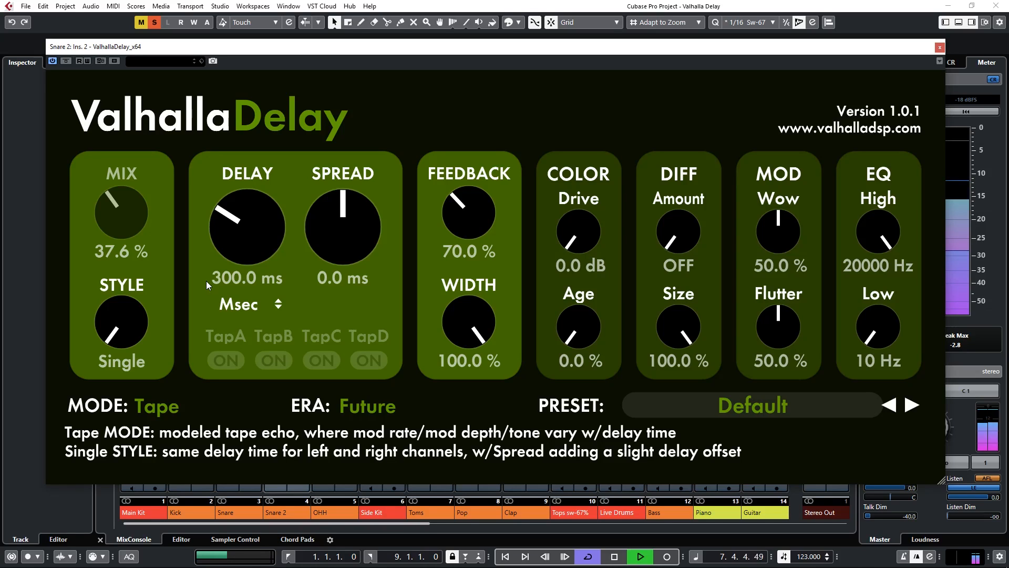
mouse_move(245, 250)
mouse_down()
mouse_move(253, 218)
mouse_move(257, 246)
mouse_up()
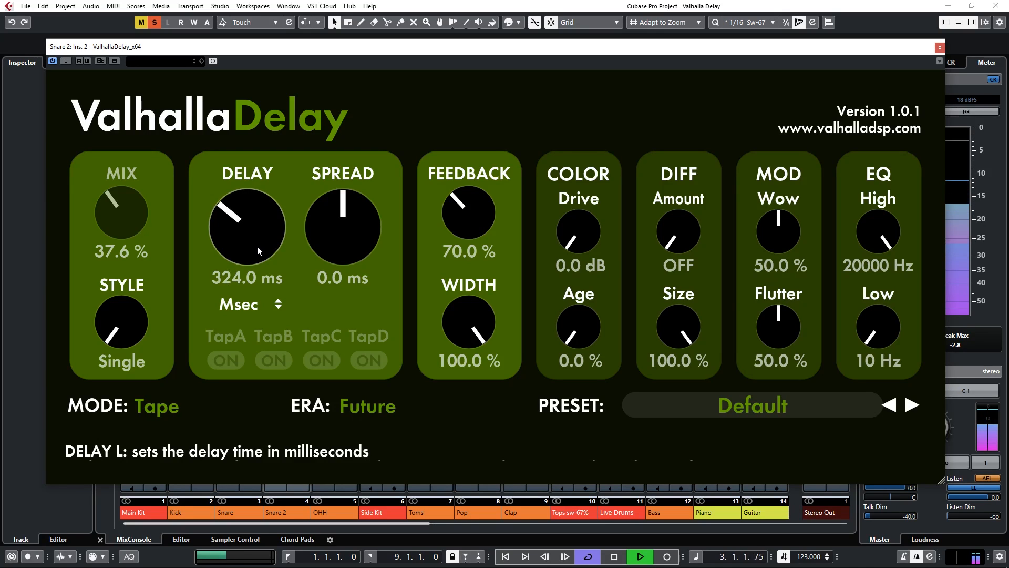
key(space)
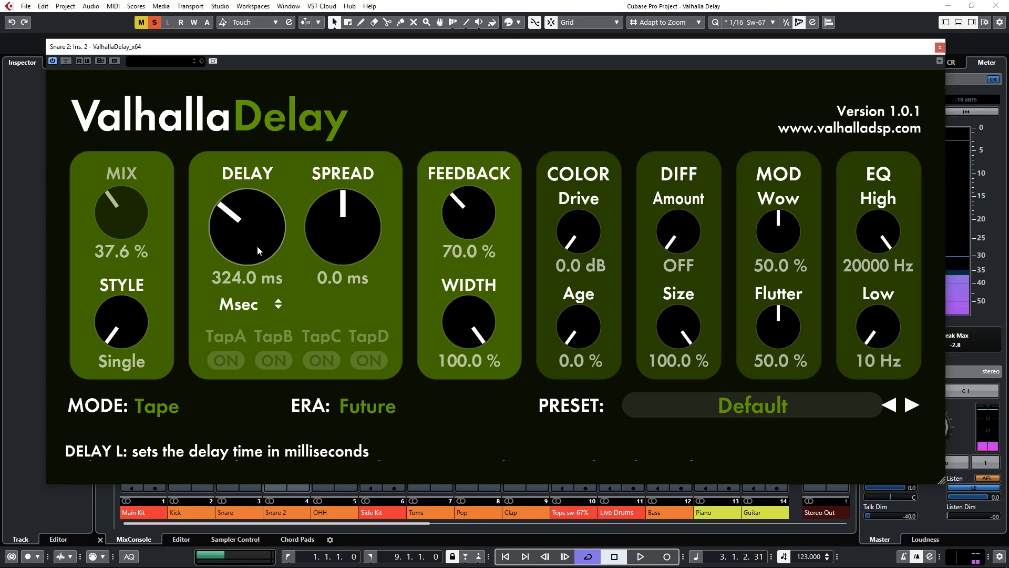
- Switch to the Dual style and, during playback, set the left delay to 152 ms and the right delay to about 1133 ms
drag(136, 314, 118, 287)
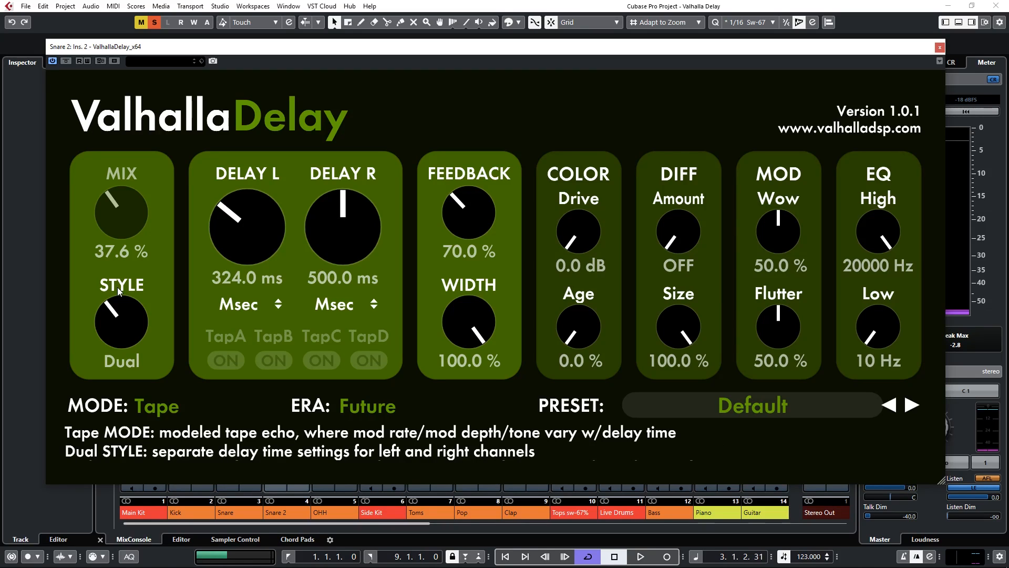
key(space)
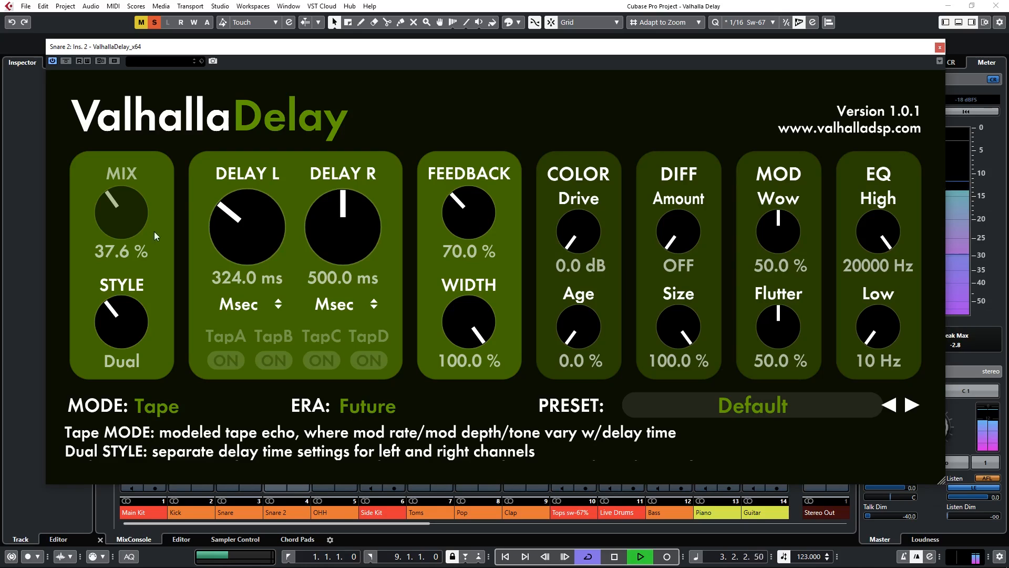
drag(343, 227, 368, 185)
drag(232, 234, 231, 329)
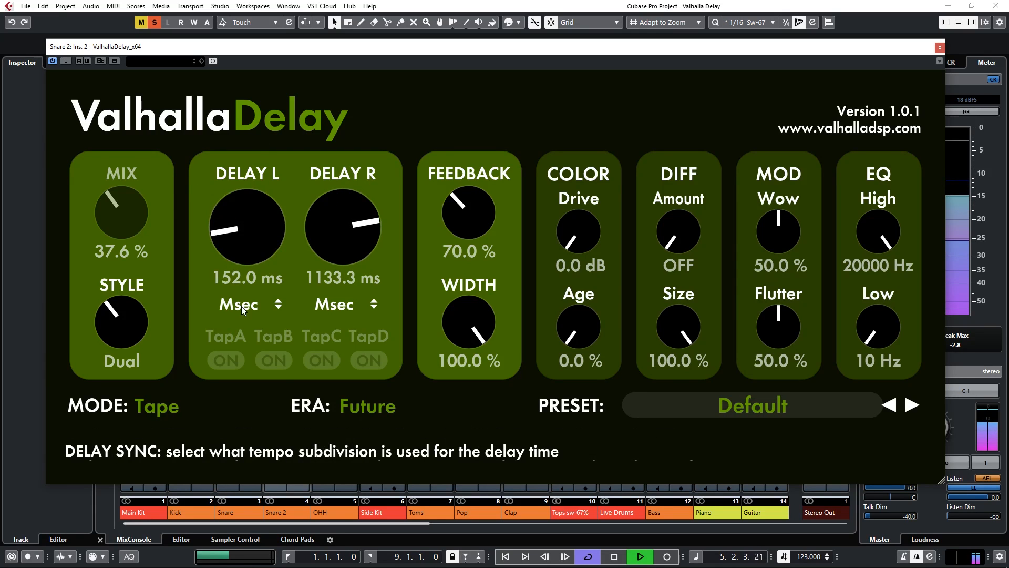
- Sync the left delay to a 1/16 note and the right delay to a dotted 1/4, then stop playback
click(241, 305)
click(238, 342)
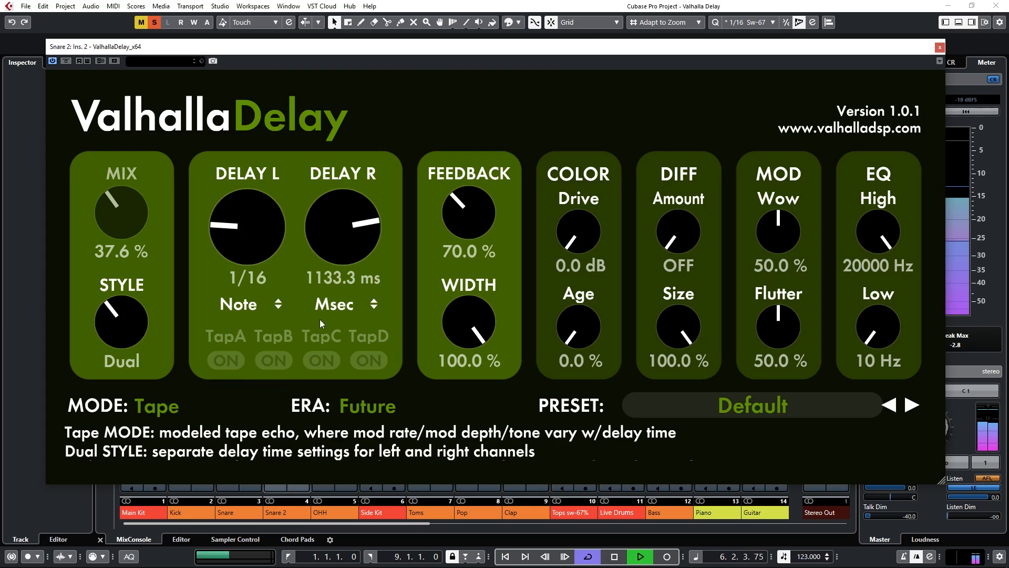
click(346, 305)
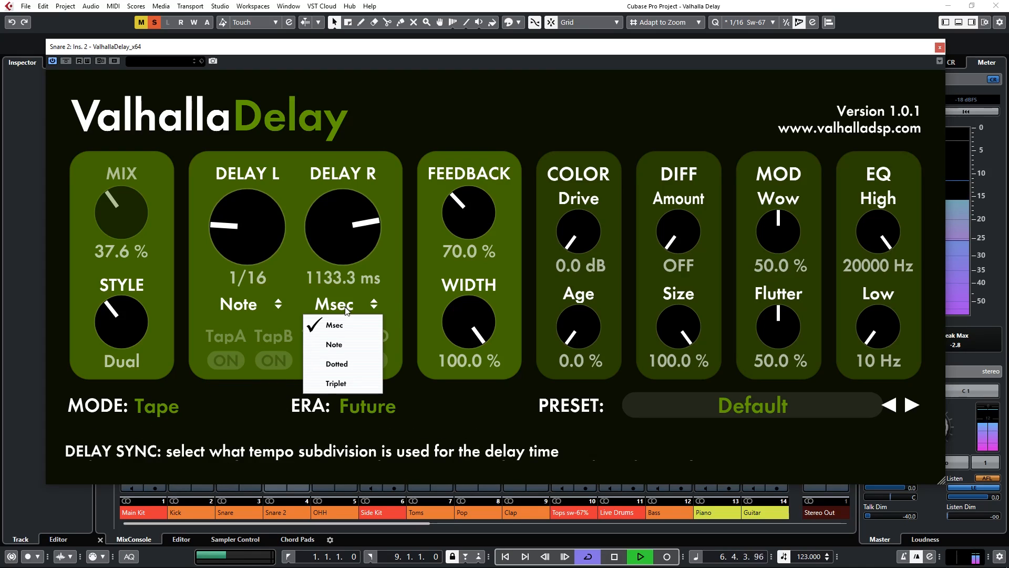
click(342, 359)
drag(357, 245, 361, 204)
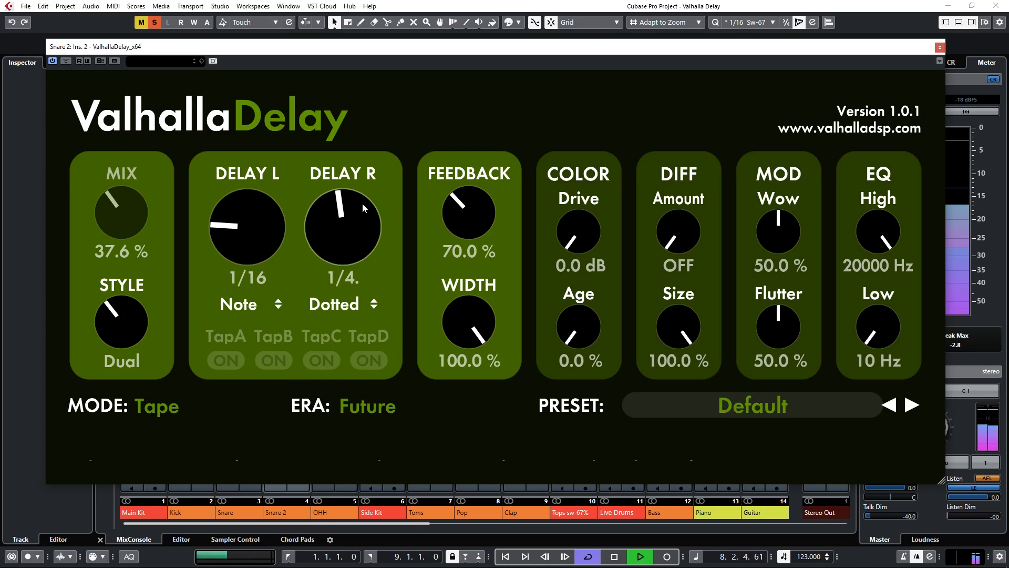
key(space)
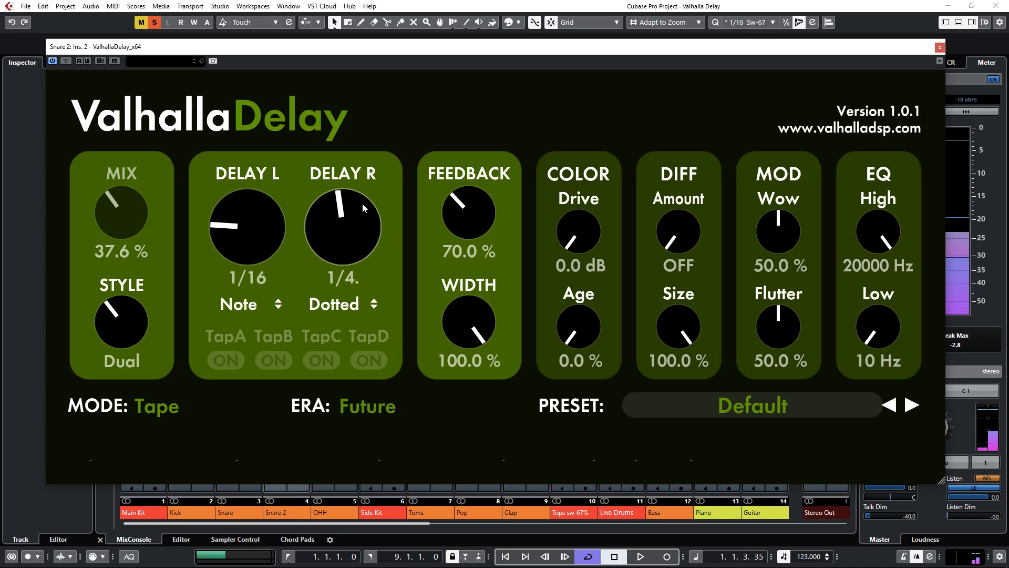
- Switch to the Ratio style with a 50% ratio, then lower the ratio to about 21.5% while auditioning
drag(124, 326, 134, 310)
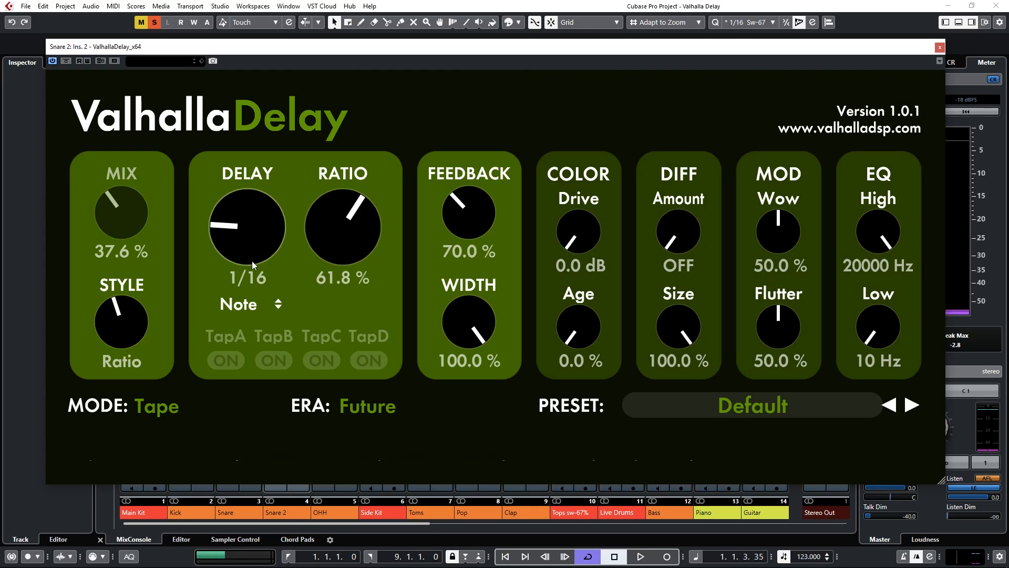
click(344, 277)
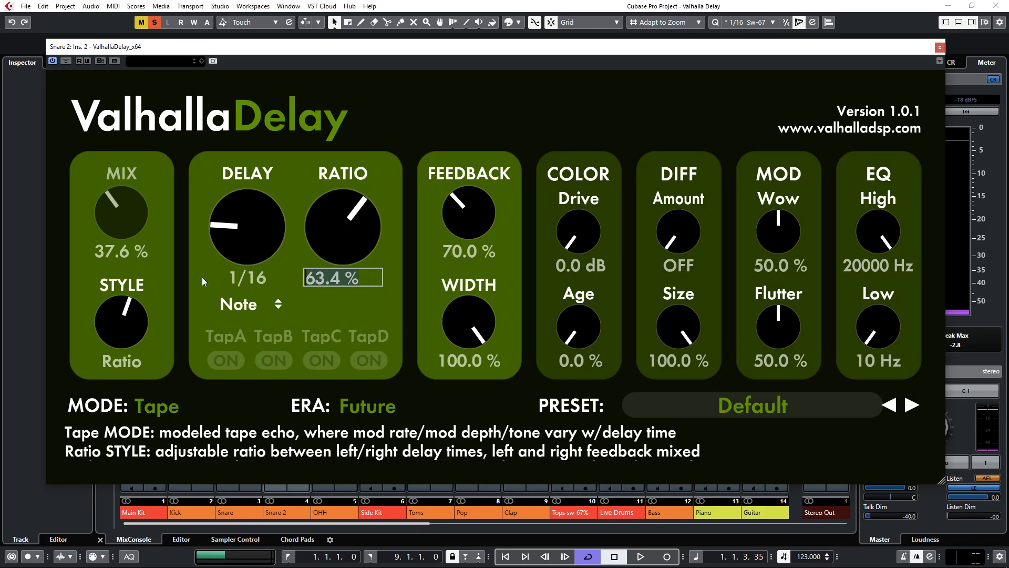
text(50)
key(Return)
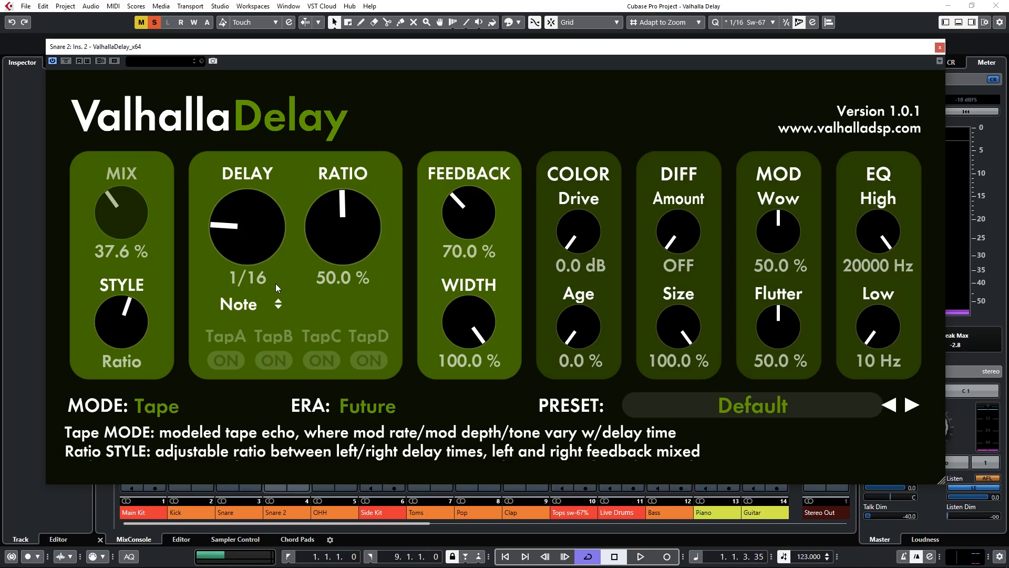
key(space)
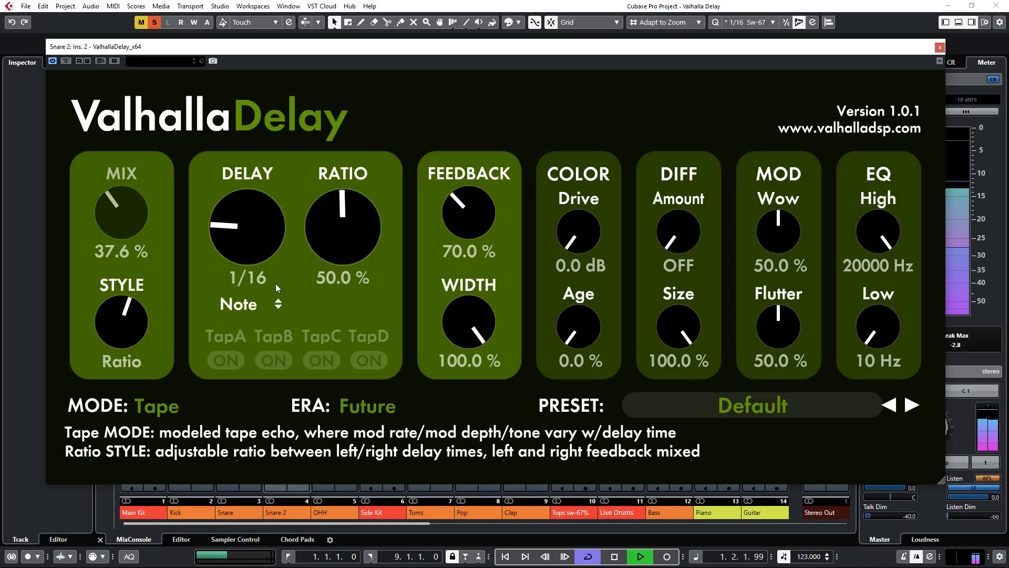
drag(333, 233, 351, 266)
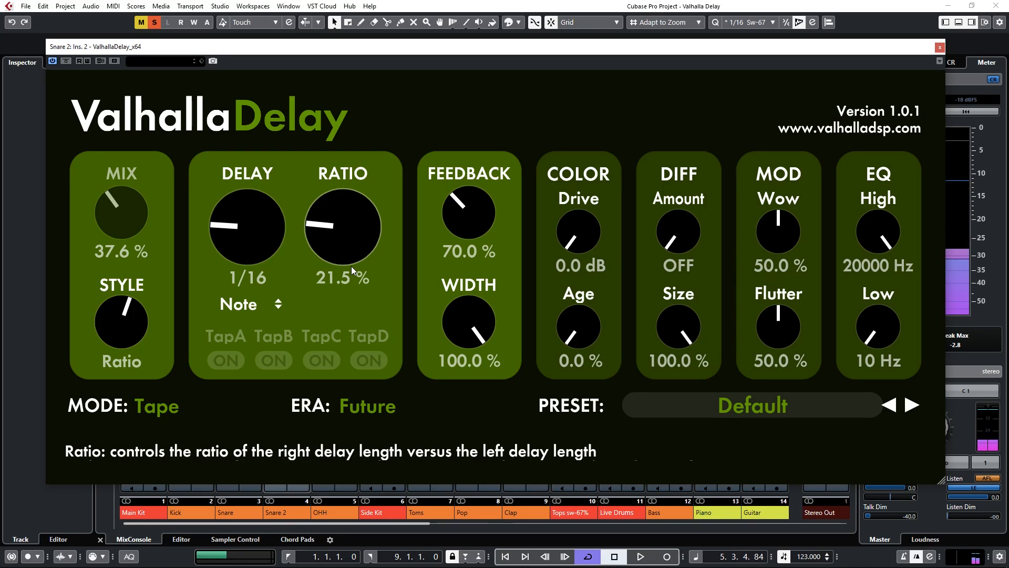
- Switch to the PingPong style and audition it with the right delay set to a dotted 1/16
drag(134, 317, 139, 308)
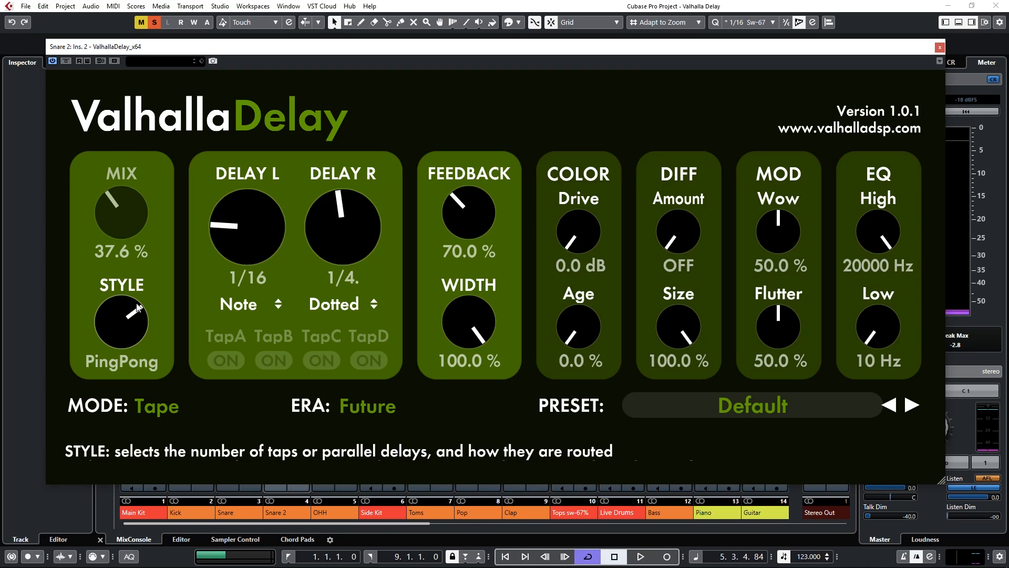
key(space)
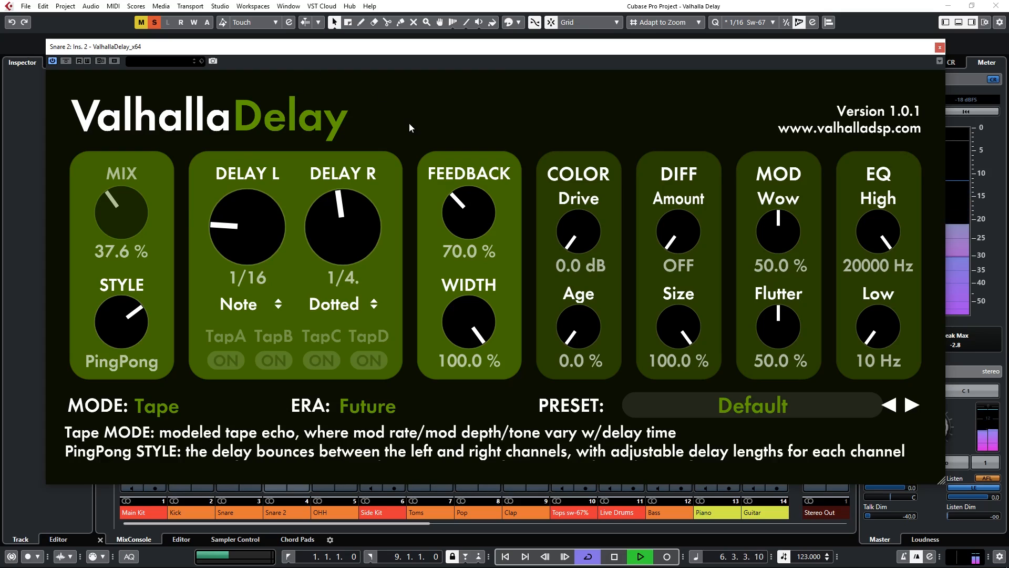
drag(361, 218, 366, 248)
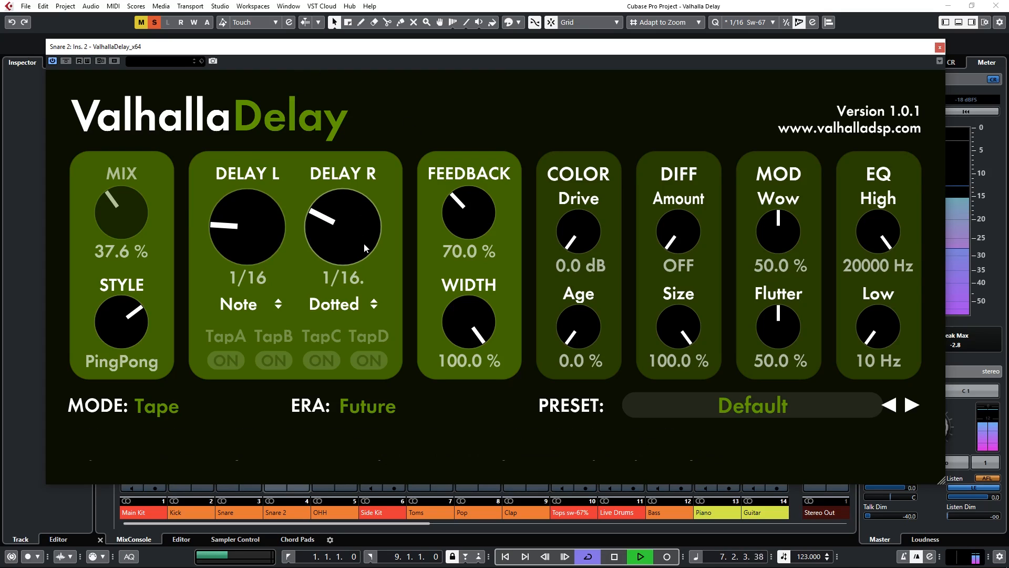
- Change the right delay's sync to straight notes, set it to 1/2, and stop playback
click(374, 306)
click(348, 347)
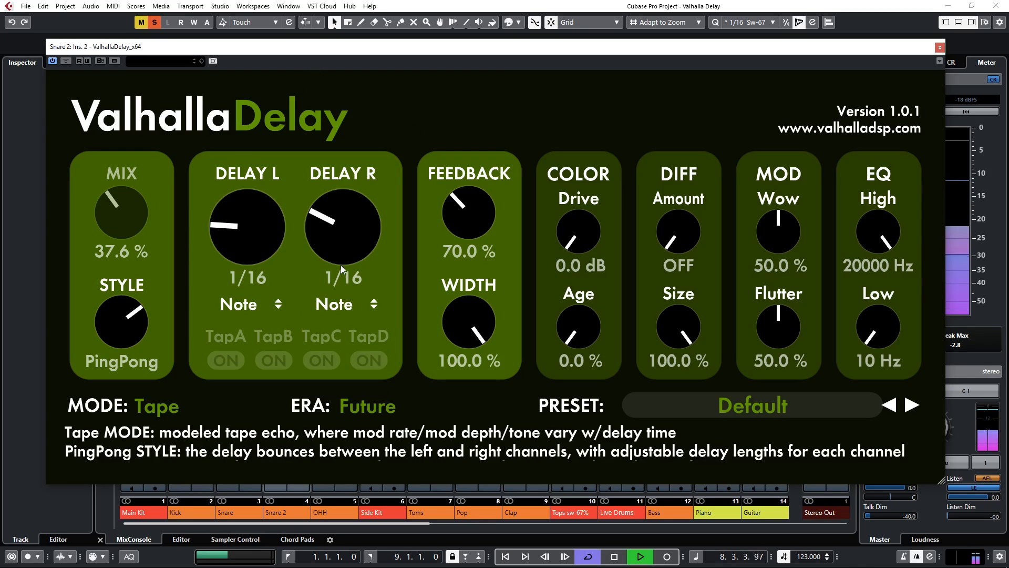
drag(339, 260, 363, 213)
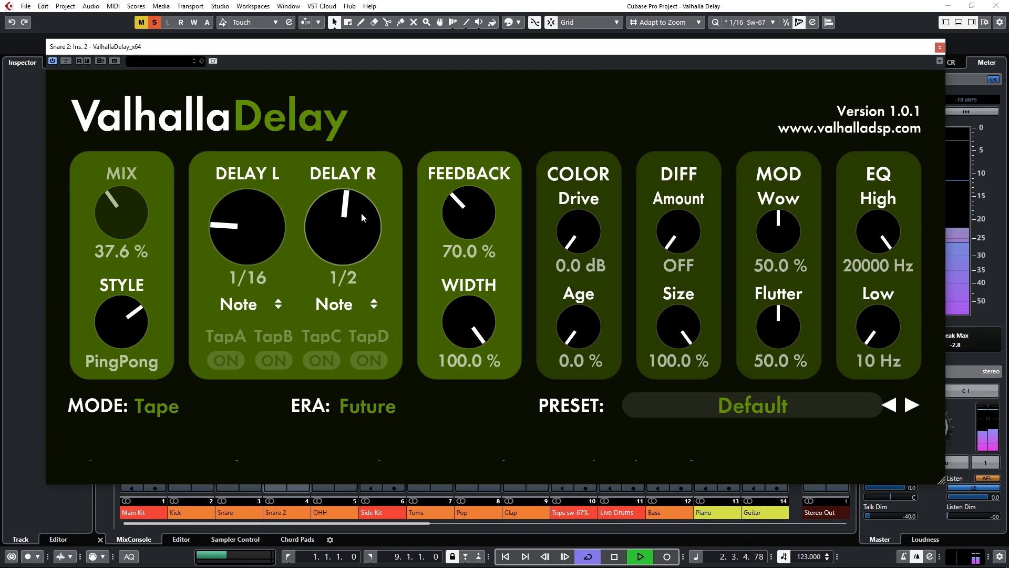
key(space)
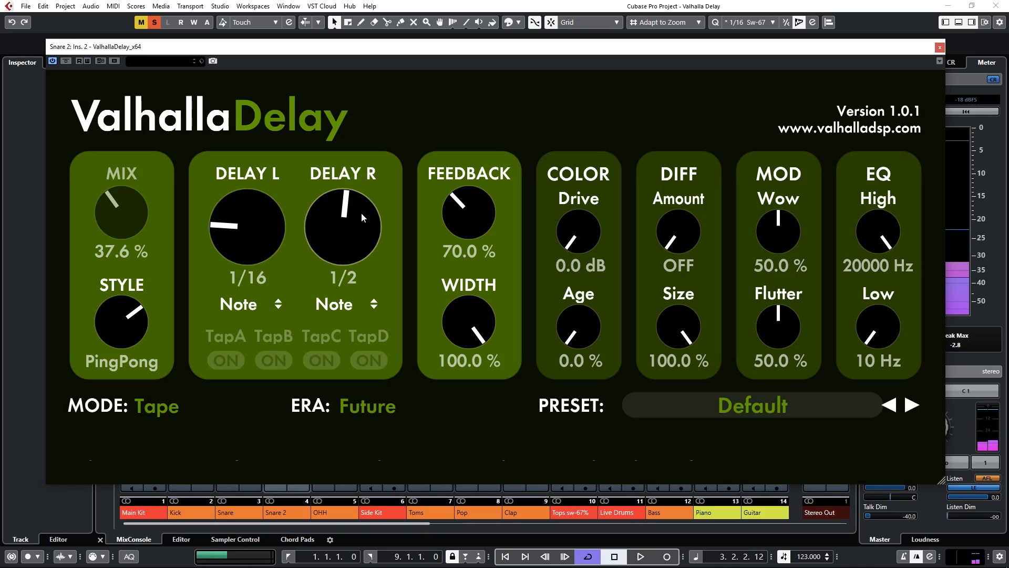
- Switch to the Quad style and audition it with the delay at a 1/4 note and the tap spacing at about -36.8%
drag(134, 327, 146, 279)
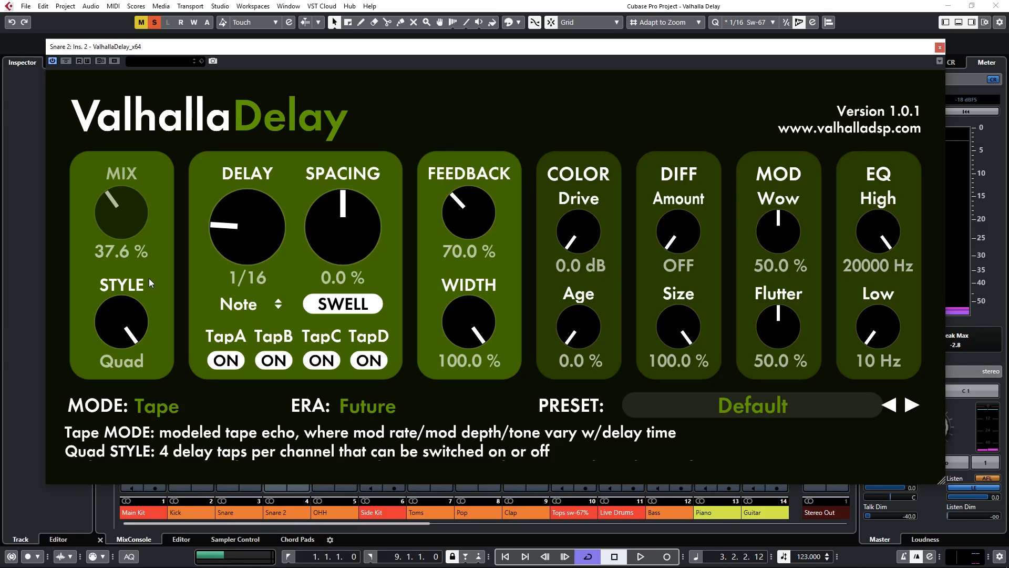
key(space)
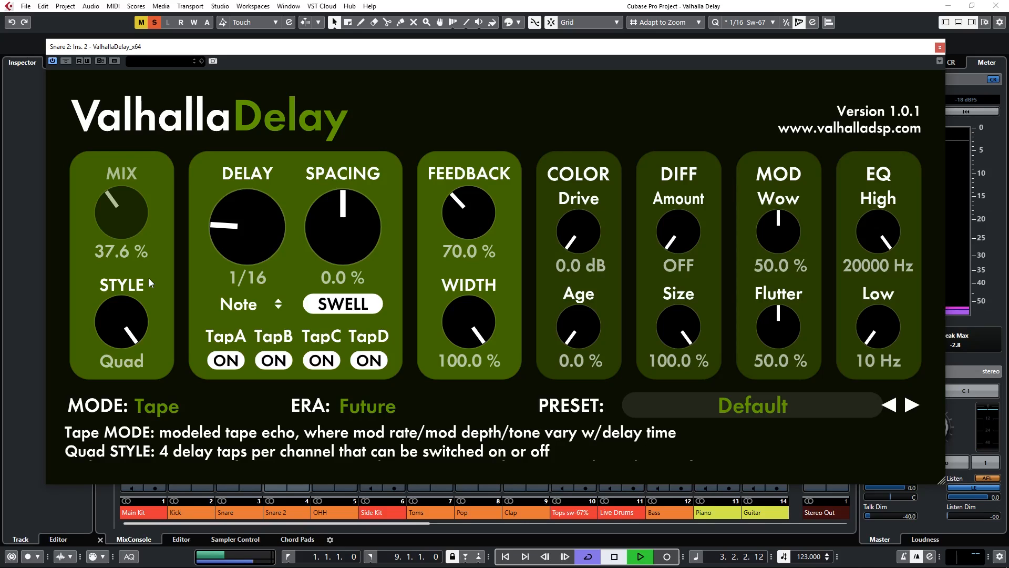
drag(248, 232, 254, 213)
drag(344, 218, 355, 241)
key(space)
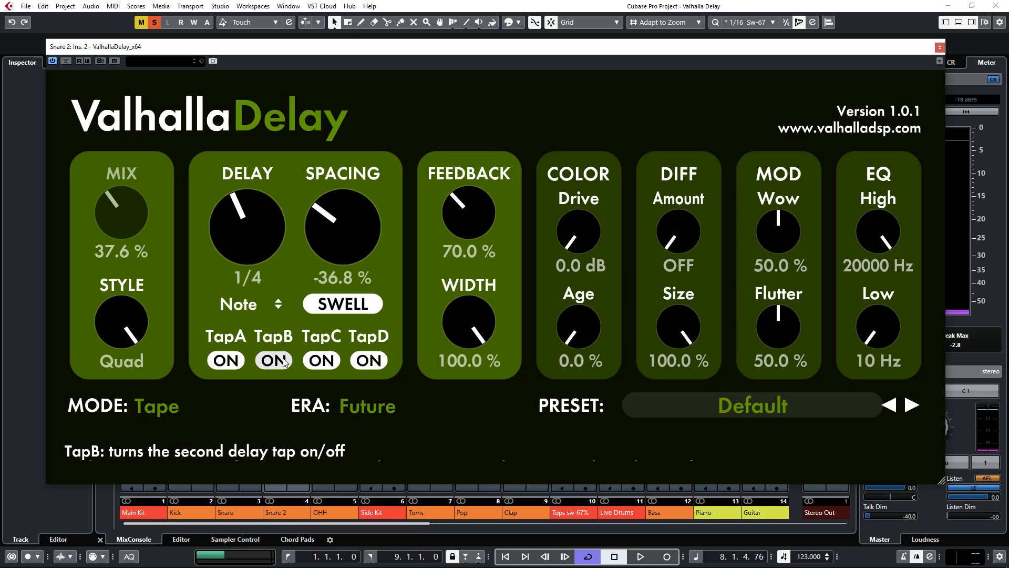
- Set the tap feedback routing to Repeat and turn off taps B and C during playback
click(350, 306)
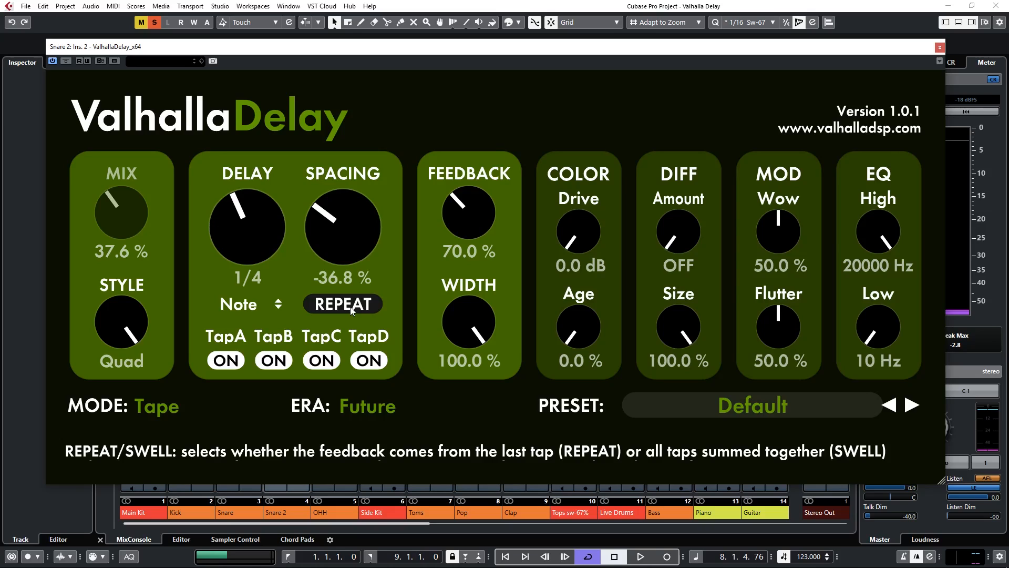
click(350, 307)
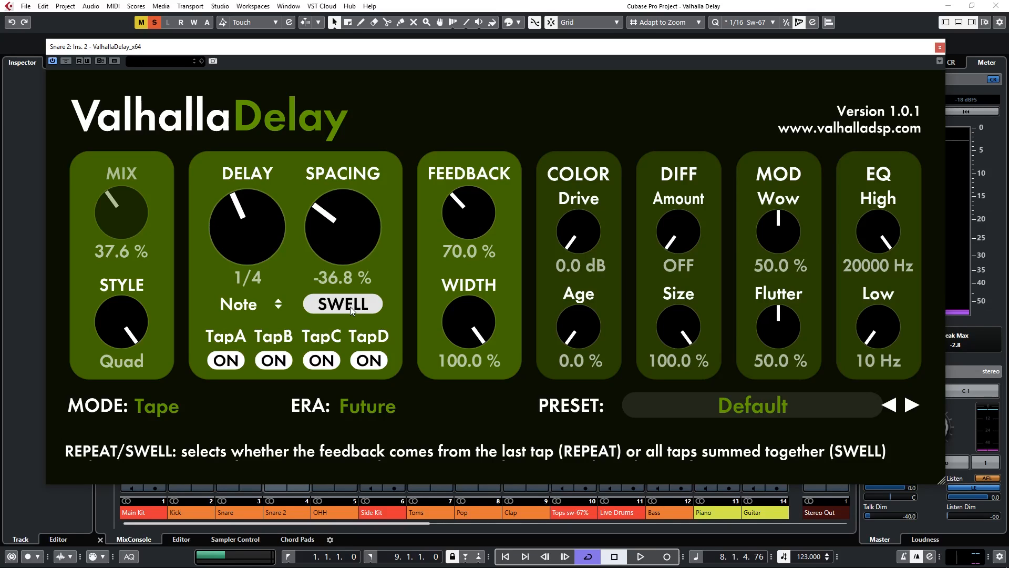
click(350, 307)
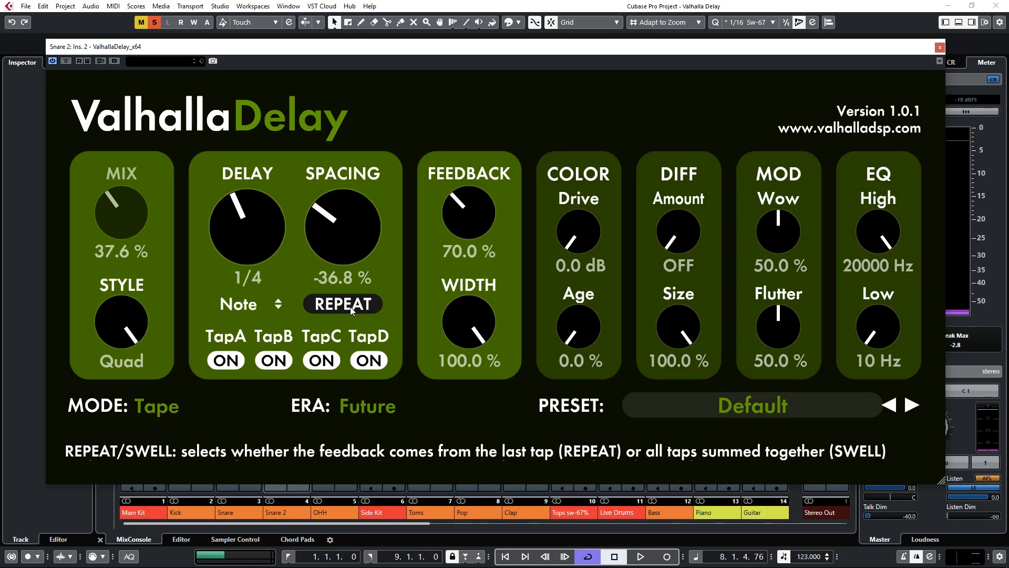
key(space)
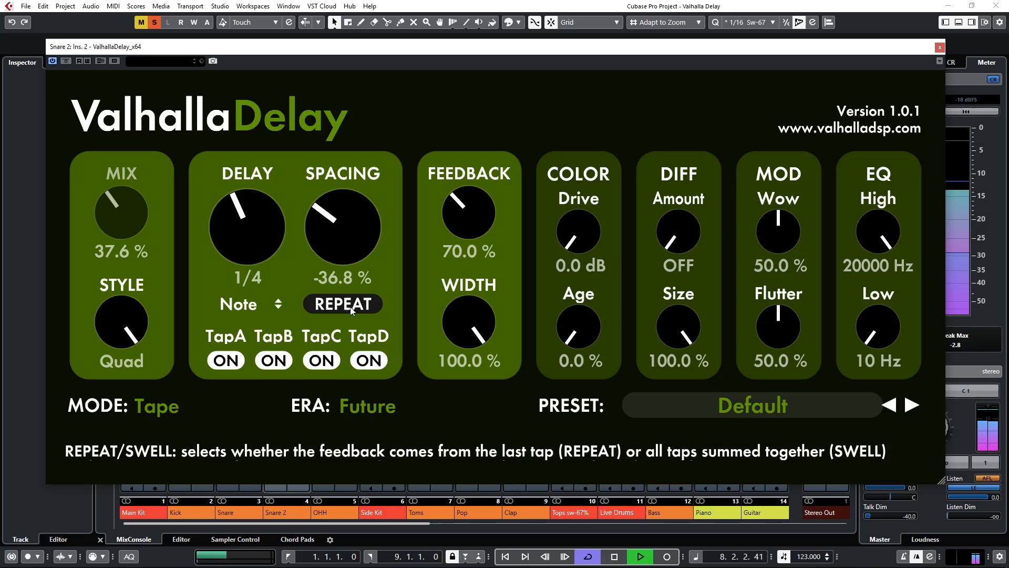
click(273, 360)
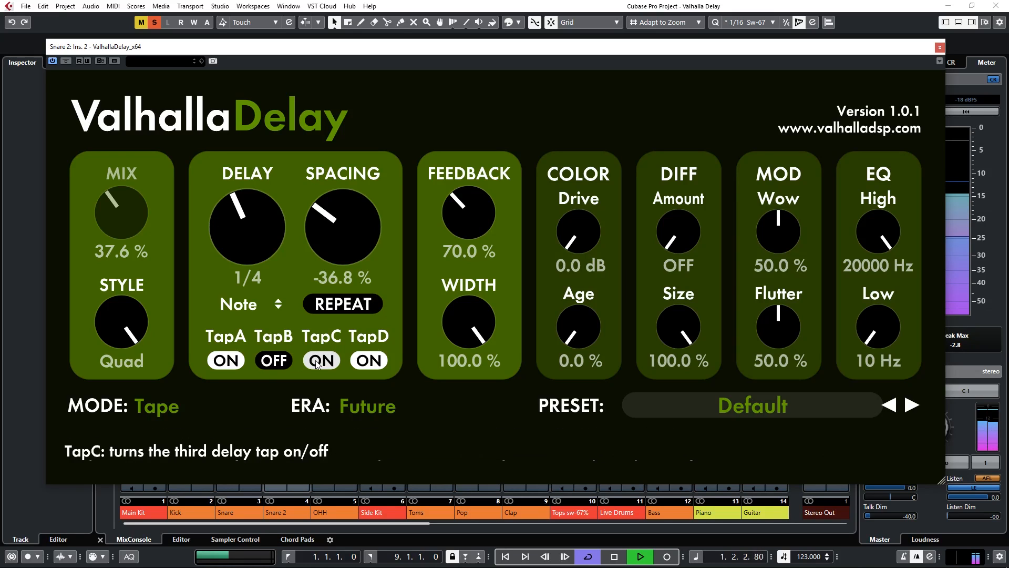
click(321, 360)
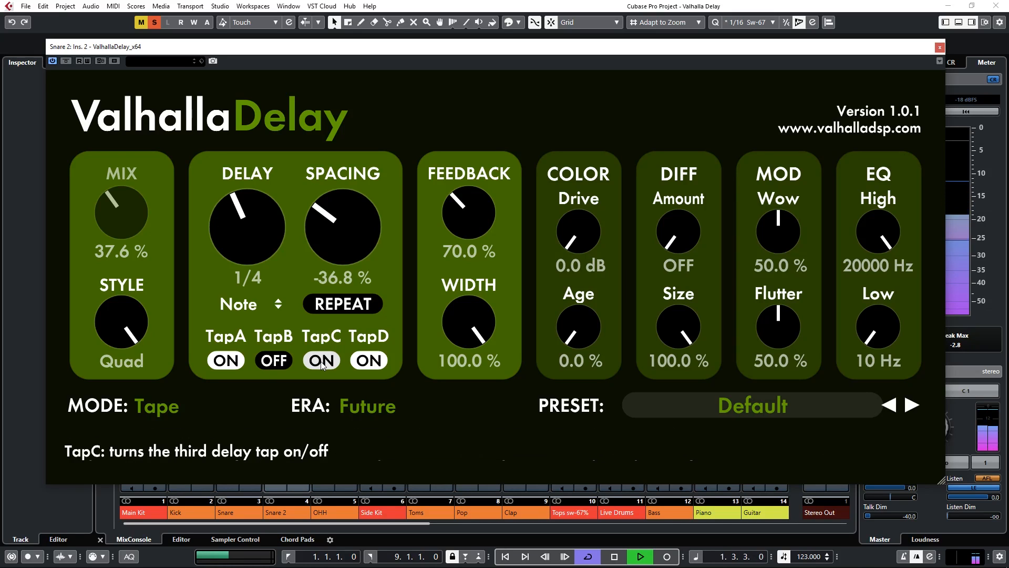
- Set the feedback routing to Swell, with tap spacing at about -12.8% and the delay at a 2/1 note
click(352, 305)
drag(338, 216, 349, 193)
drag(276, 201, 279, 174)
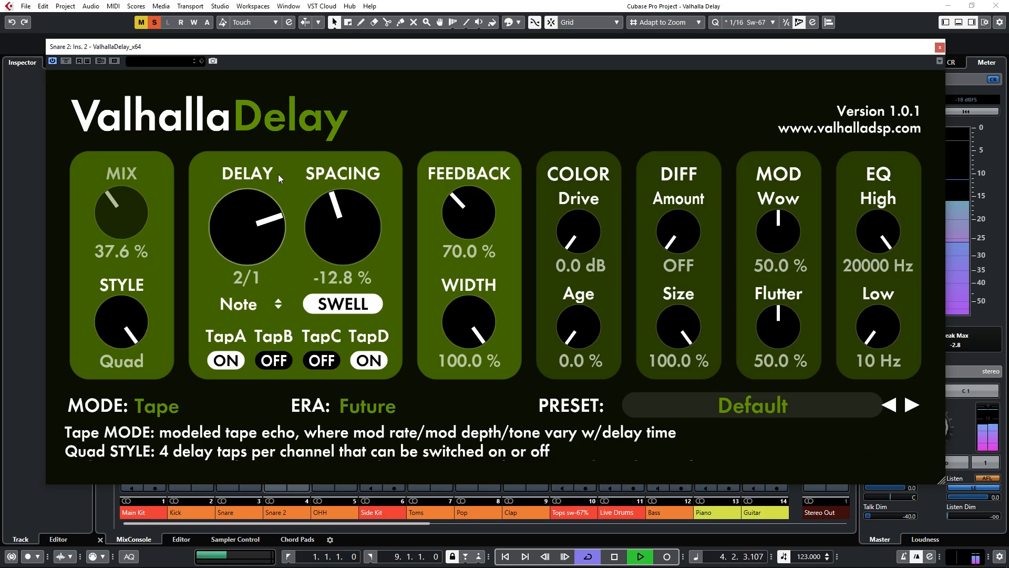
- Turn taps B and C on and tap D off, and set the delay to a dotted 1/8
click(321, 360)
click(361, 361)
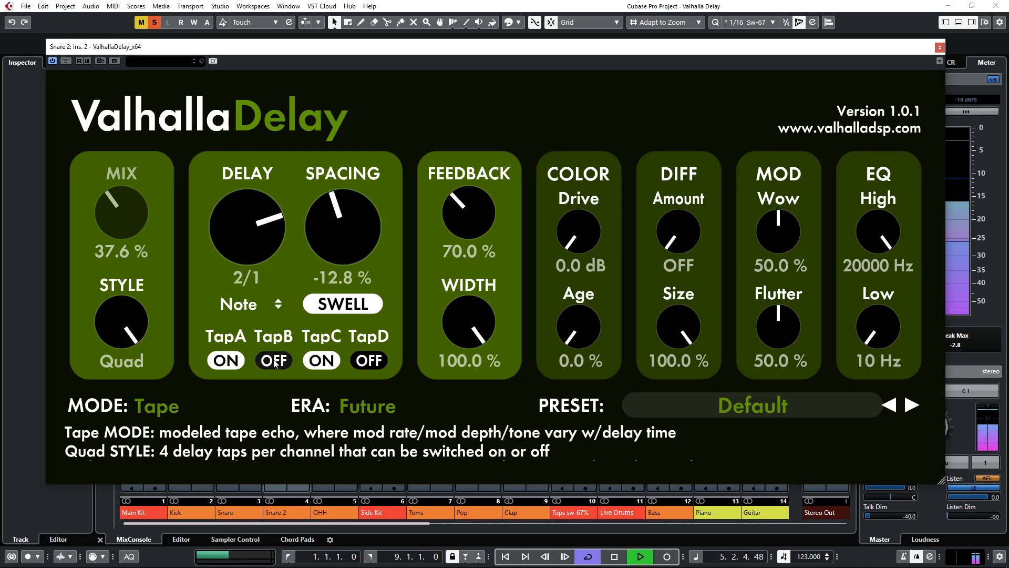
drag(245, 239, 253, 307)
click(253, 307)
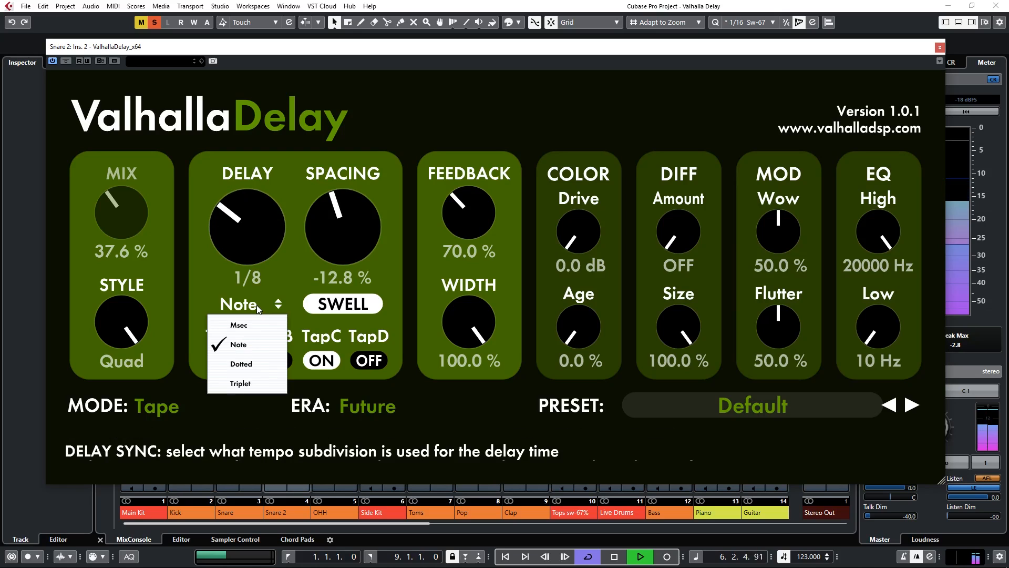
click(264, 365)
click(284, 363)
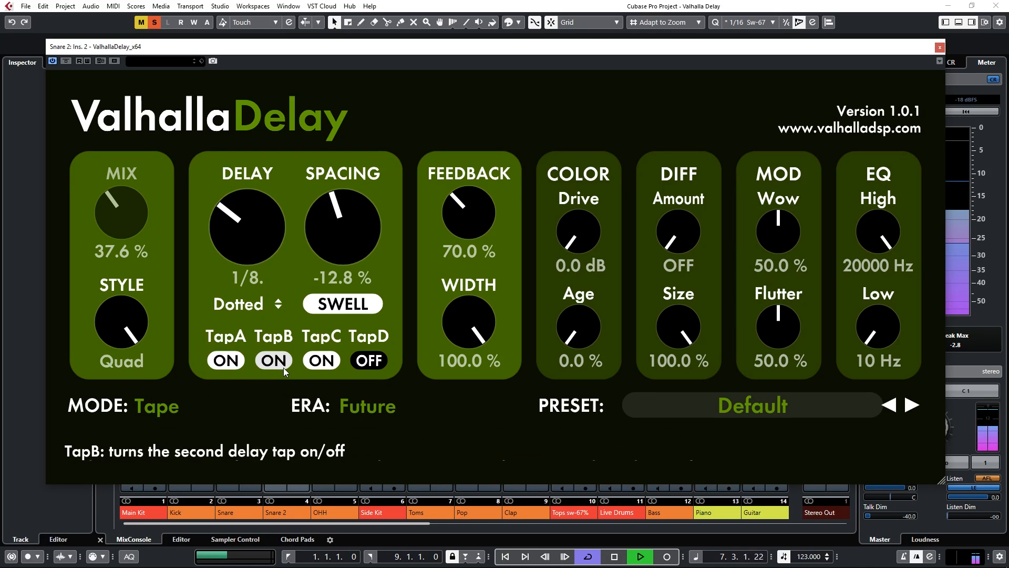
- Turn tap D on and tap A off, then audition a dotted 1/4 delay with the feedback routing set to Repeat
click(371, 363)
click(233, 360)
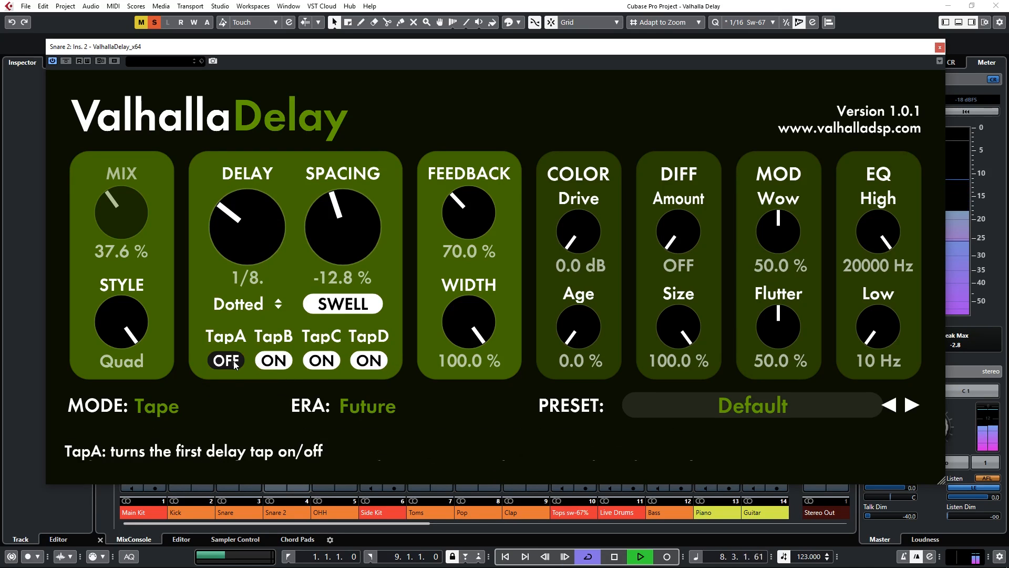
drag(257, 264, 260, 236)
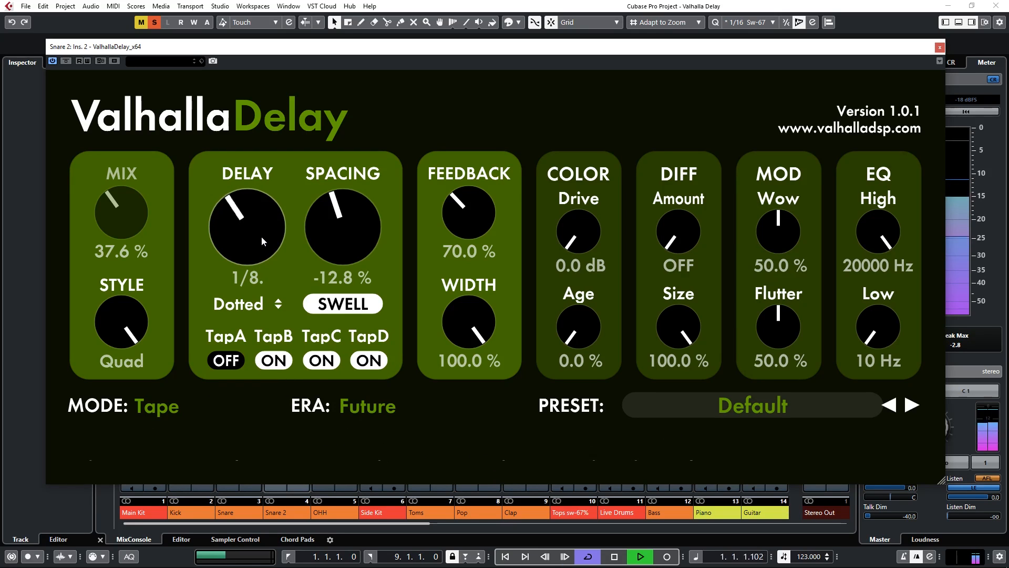
click(353, 304)
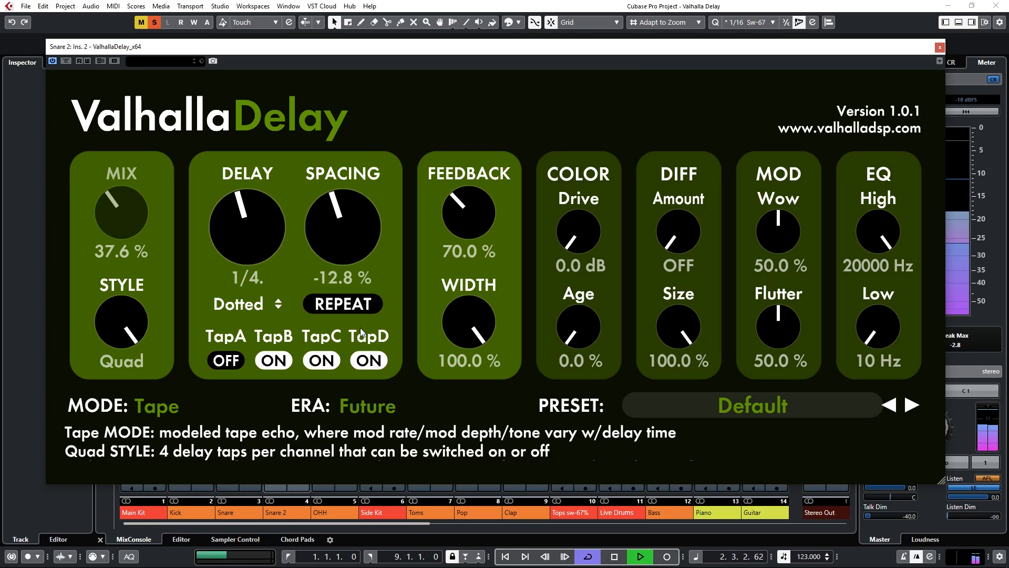
key(space)
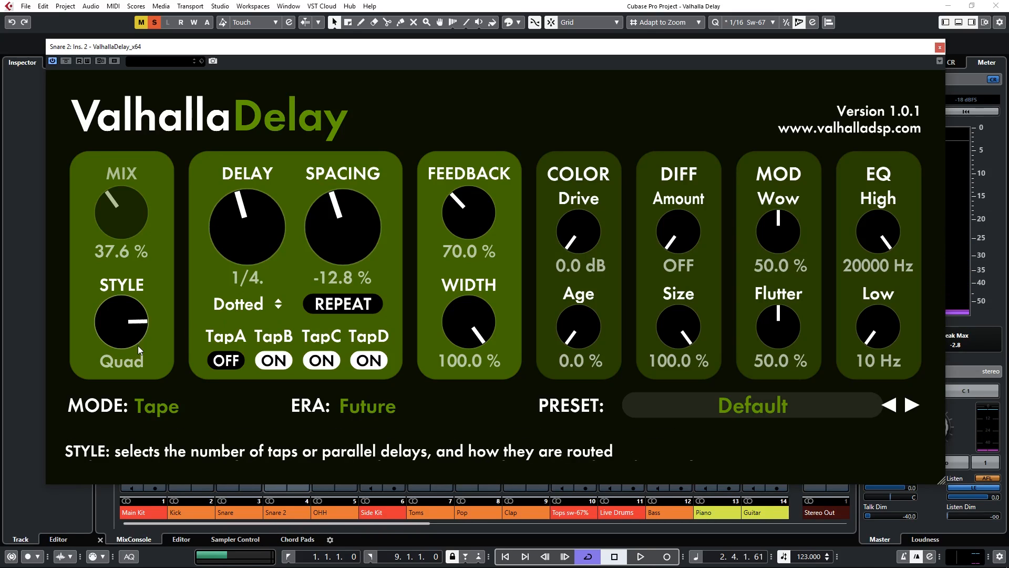
- Switch to the Dual style and audition Tape mode with the left delay at a 1/8 note and the right at 1/16
drag(137, 346, 146, 423)
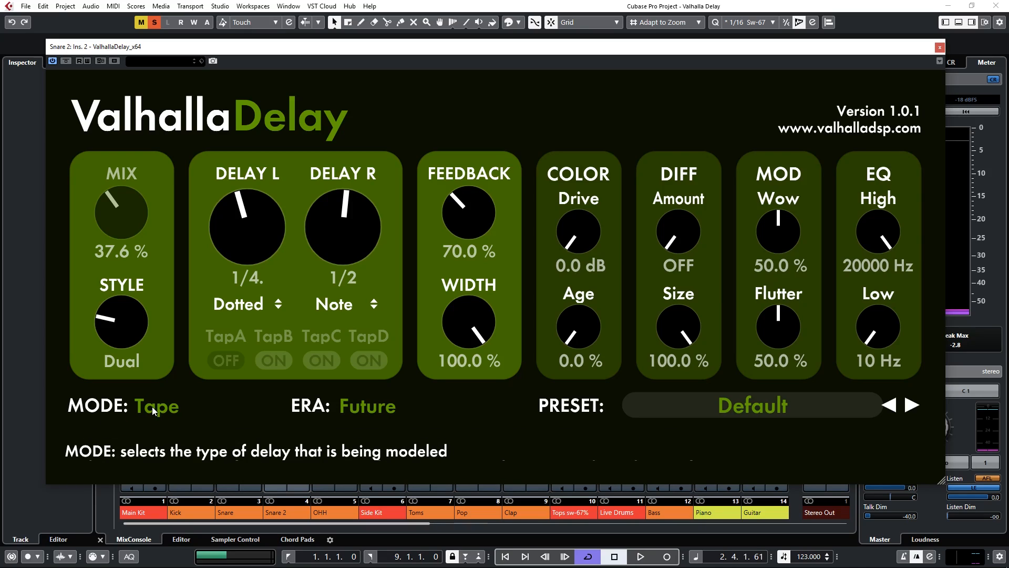
click(160, 404)
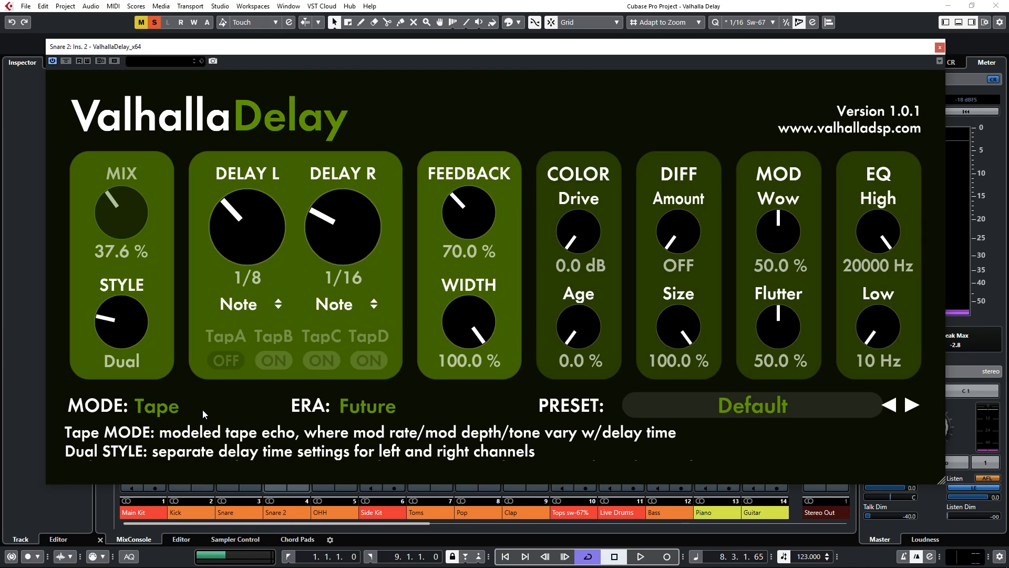
key(space)
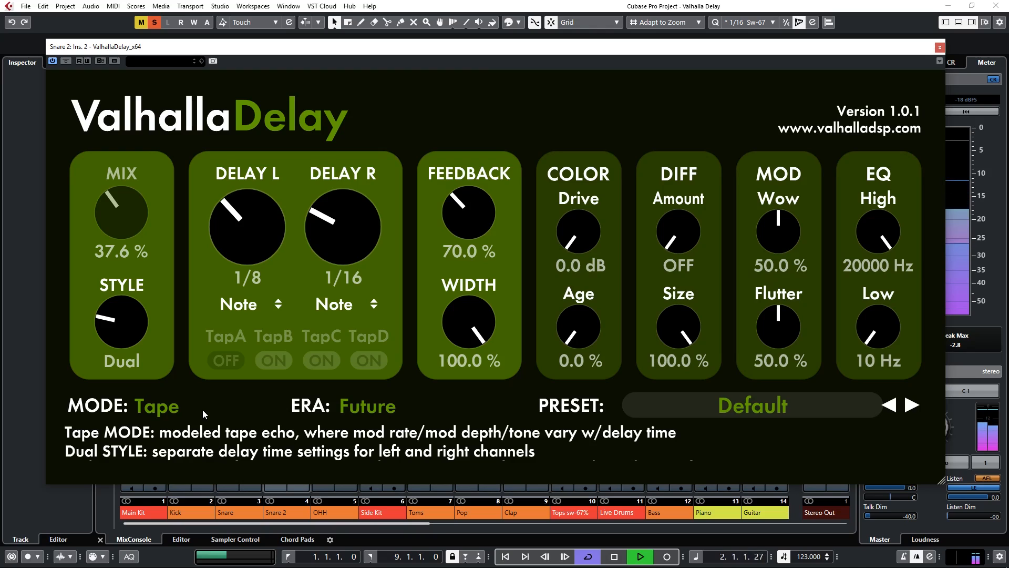
key(space)
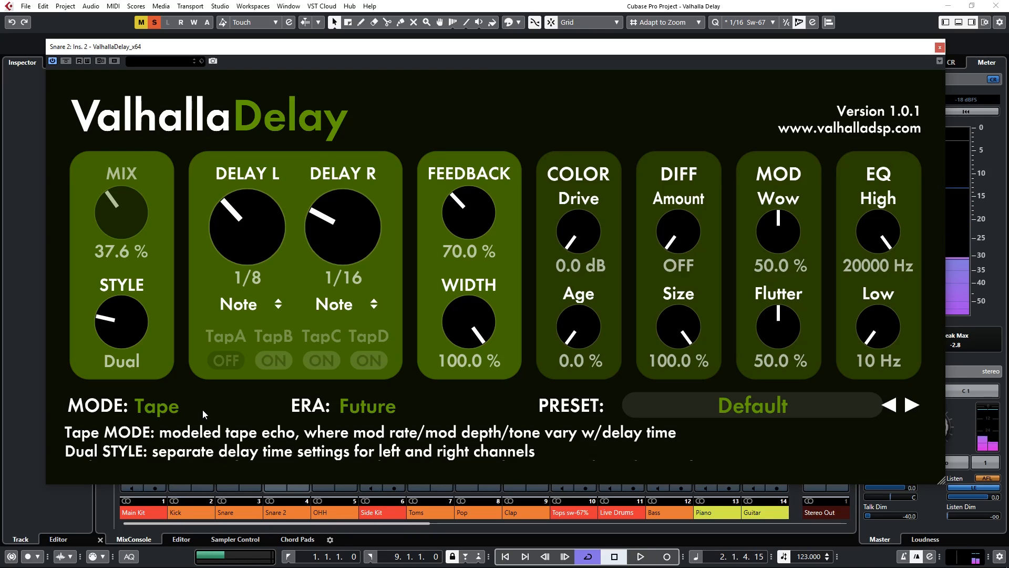
- Change the delay mode to HiFi and audition it on the snare
click(167, 411)
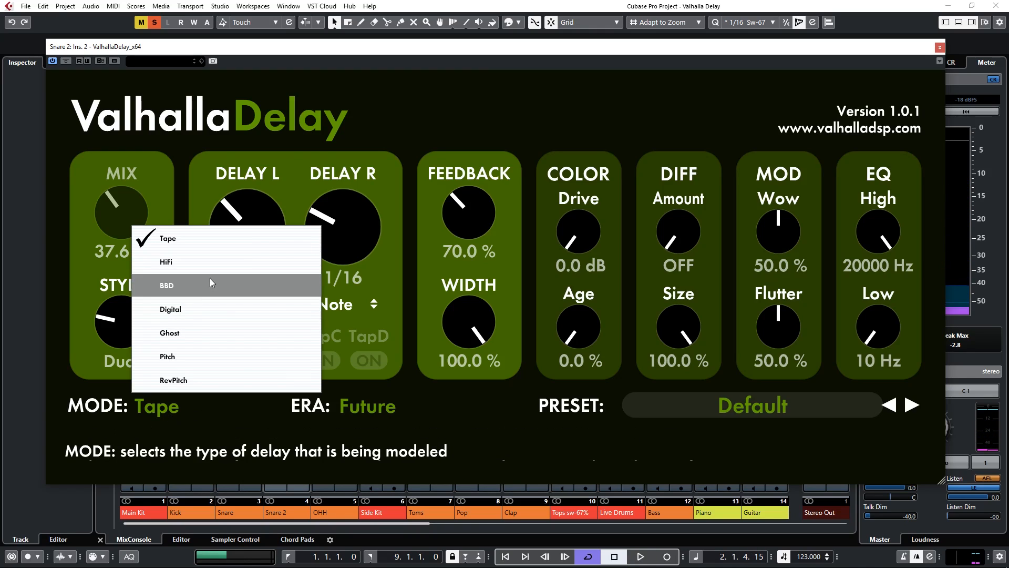
click(210, 260)
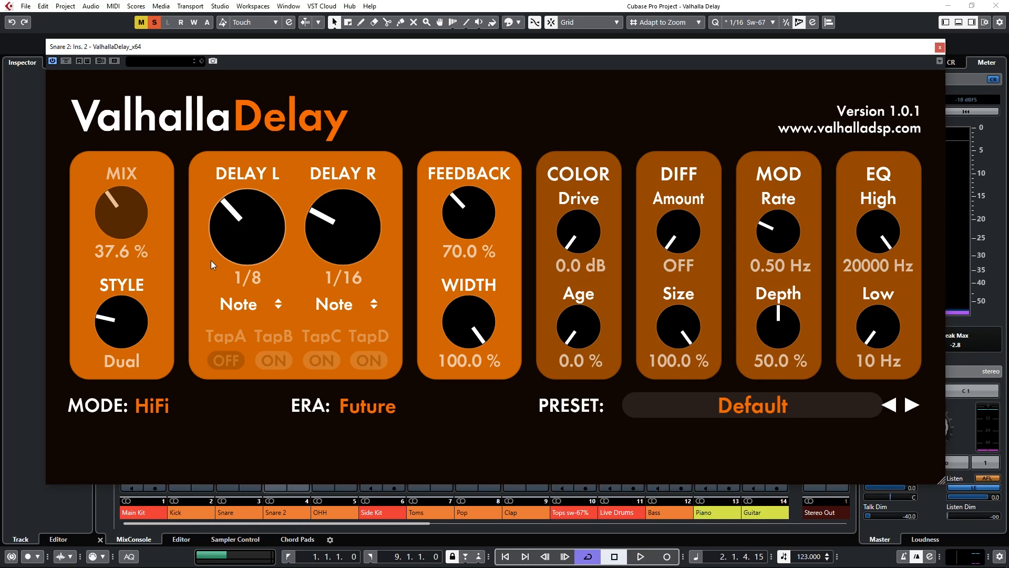
key(space)
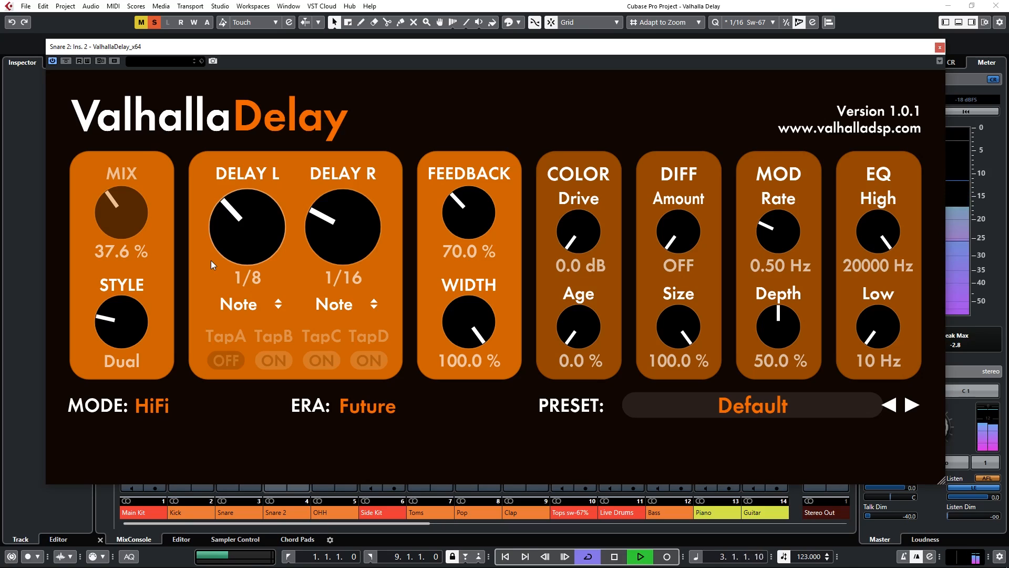
key(space)
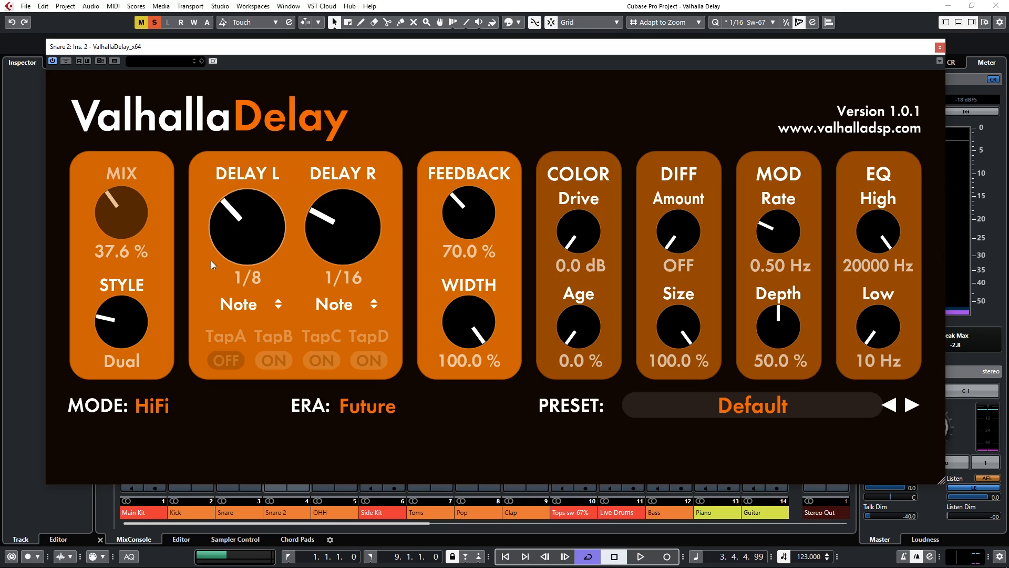
- Change the delay mode to BBD and audition it, lowering the feedback to 30% and finishing at about 33.2%
click(163, 409)
click(206, 287)
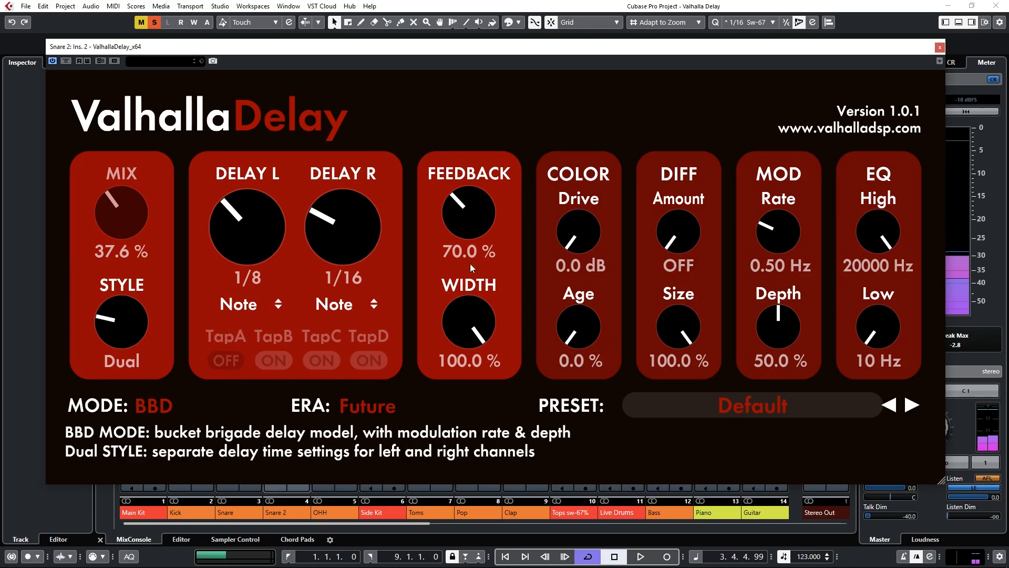
drag(470, 241, 472, 250)
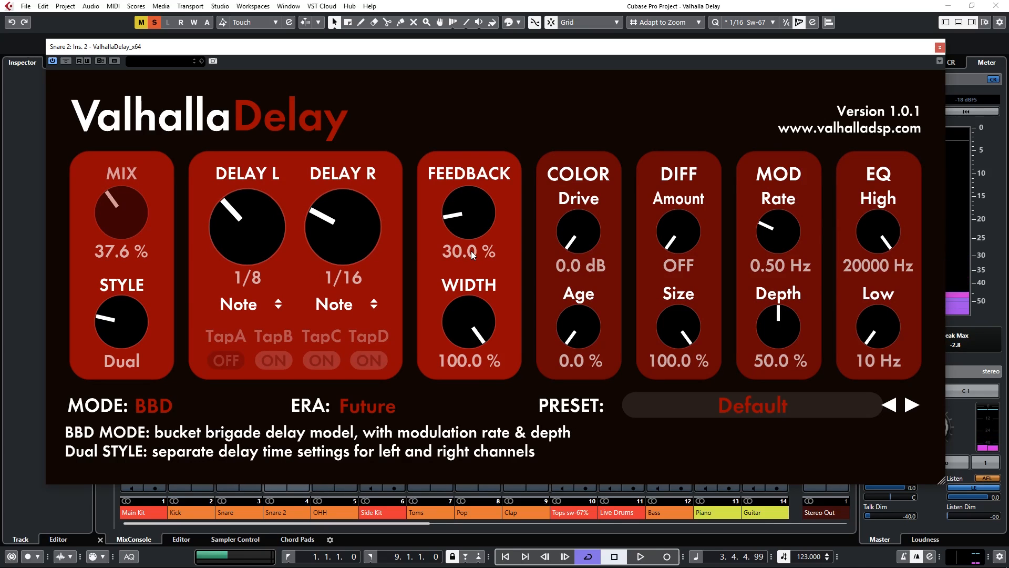
key(space)
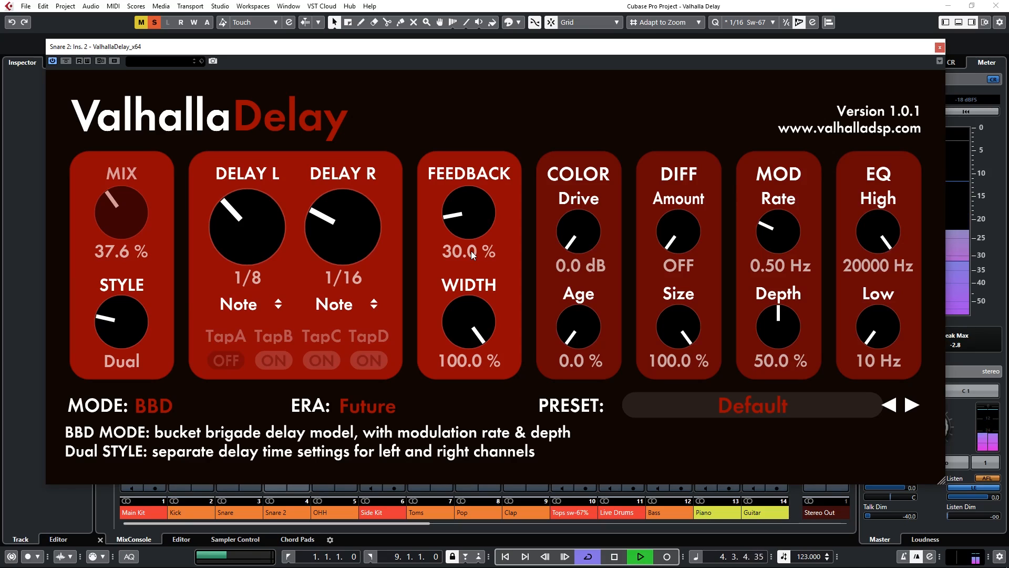
mouse_move(466, 218)
mouse_down()
mouse_move(475, 159)
mouse_move(468, 218)
mouse_up()
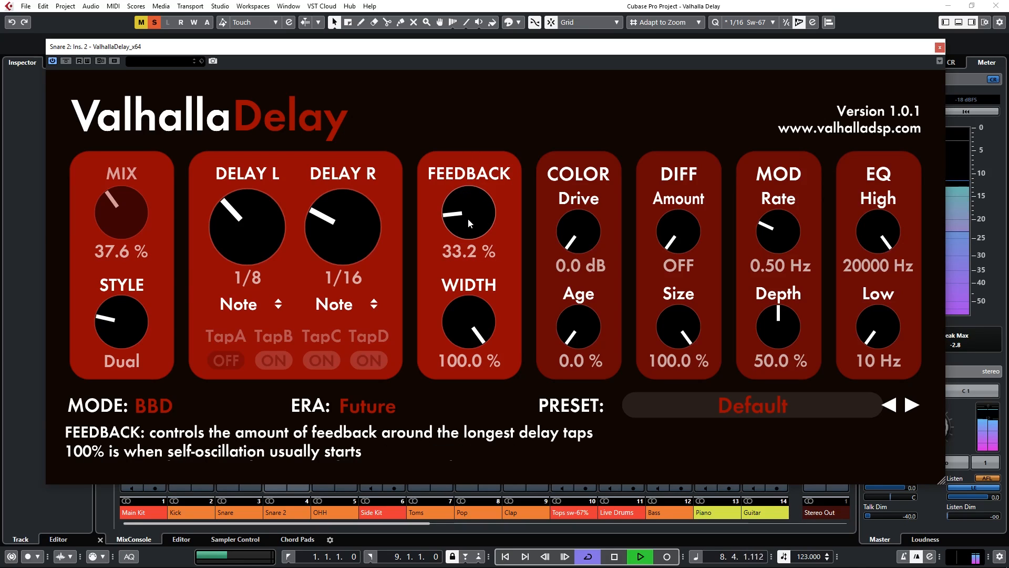
key(space)
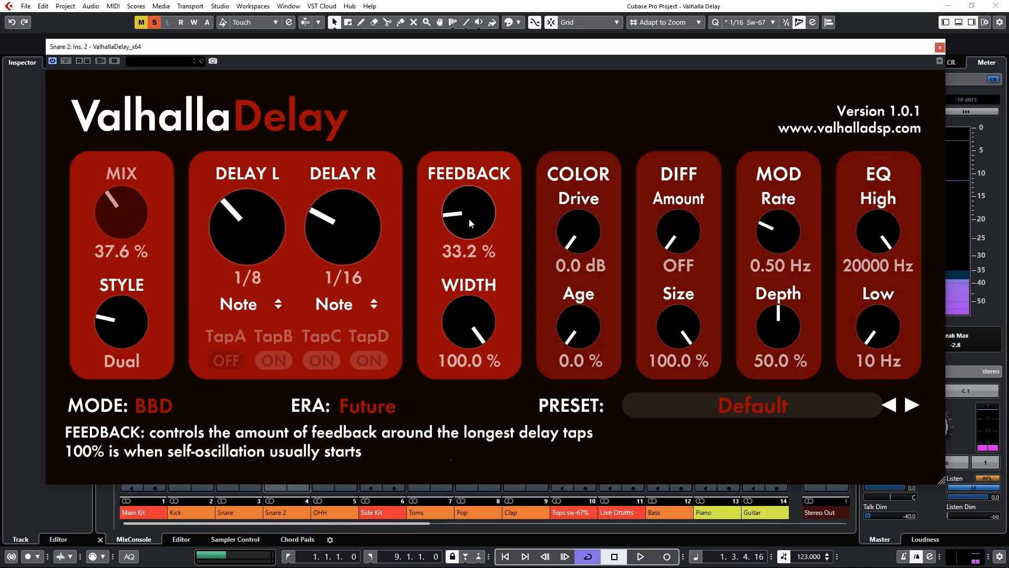
- Change the delay mode to Digital and audition it on the snare
click(153, 407)
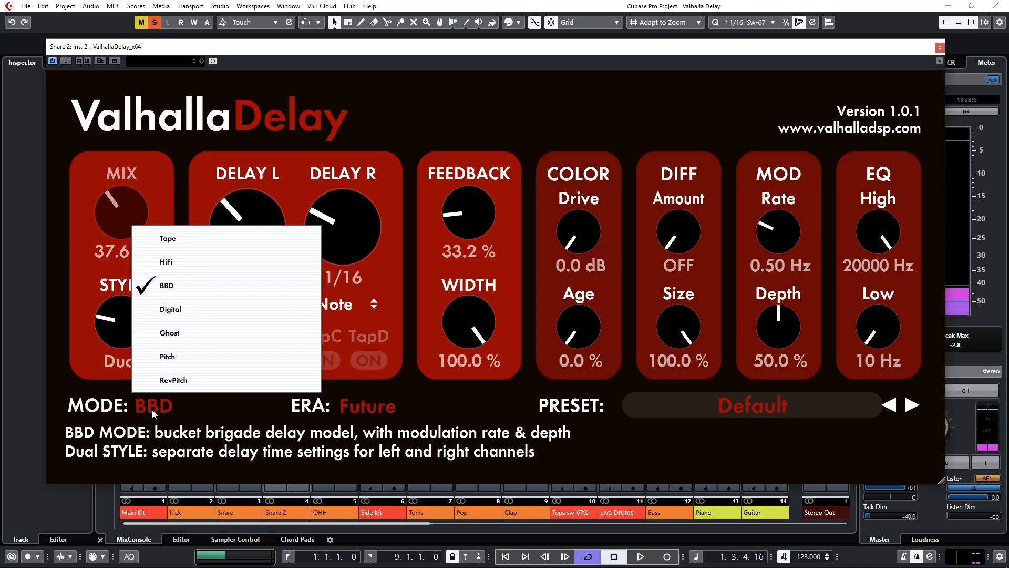
click(190, 314)
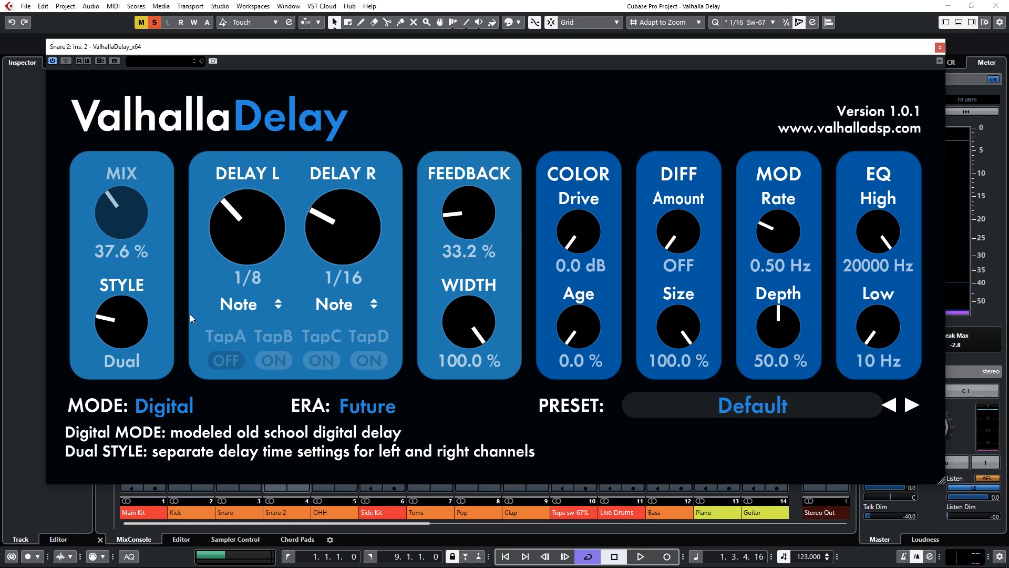
key(space)
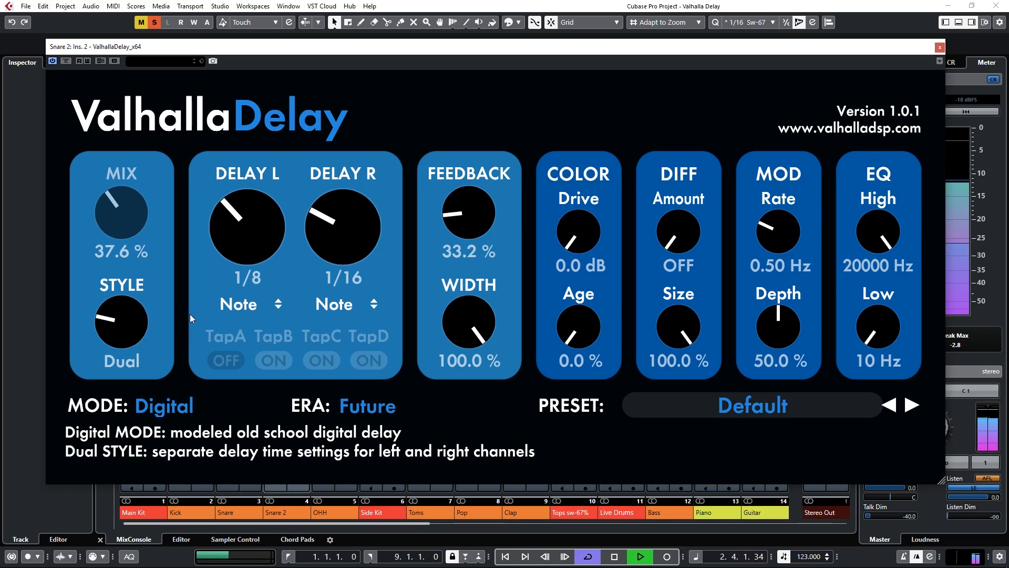
key(space)
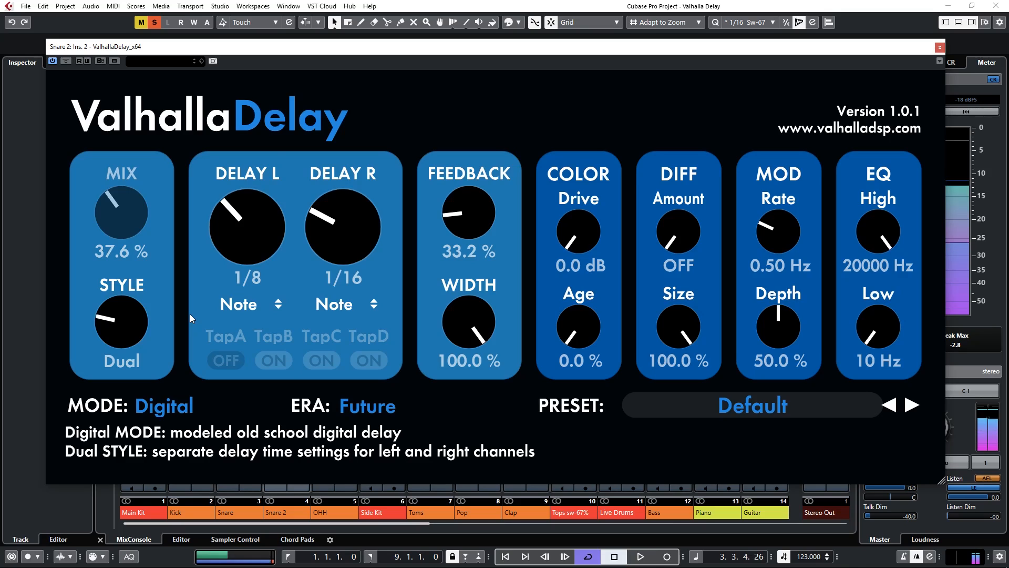
- Change the delay mode to Ghost and audition it while raising the feedback to about 74%
click(176, 409)
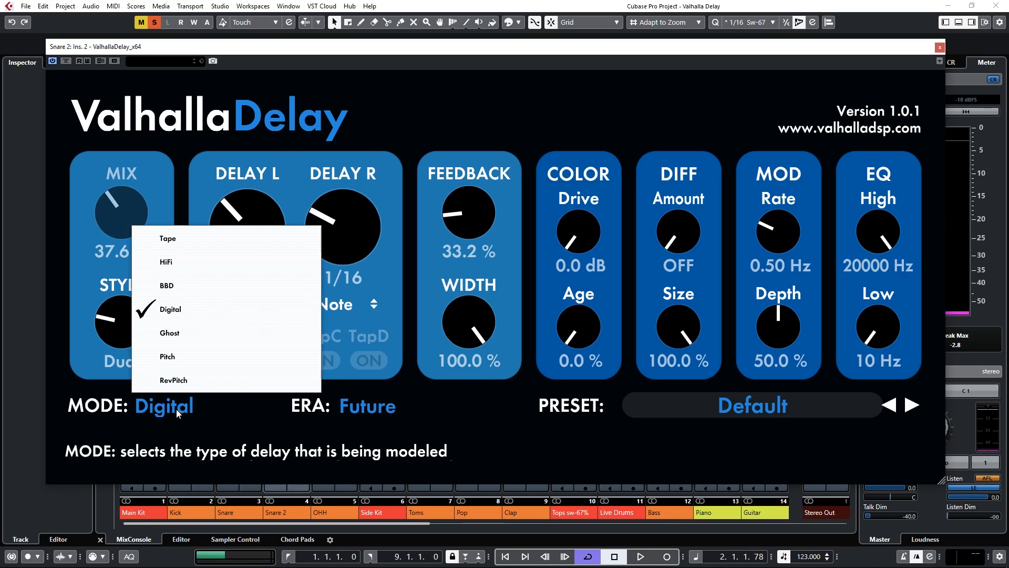
click(184, 332)
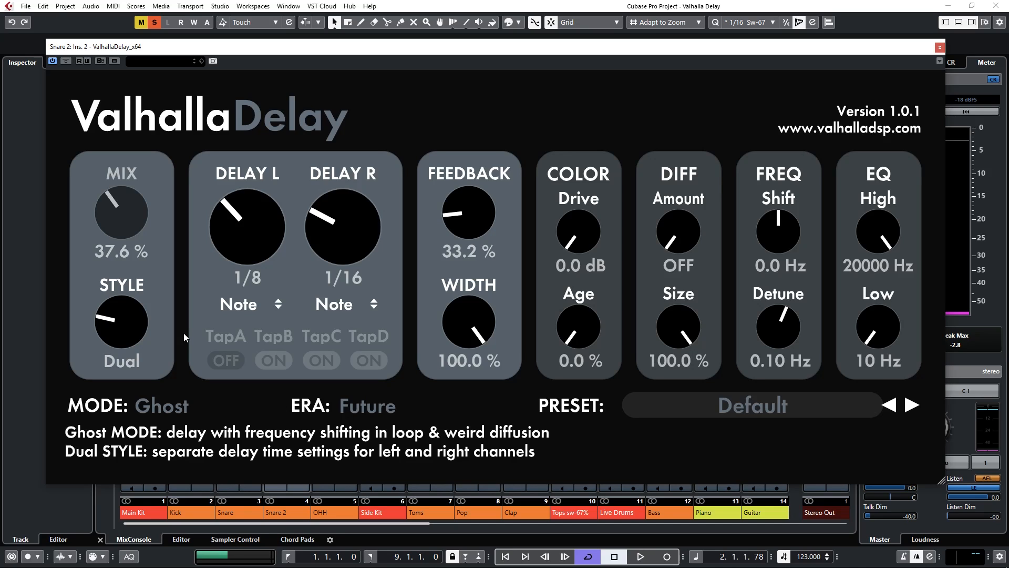
key(space)
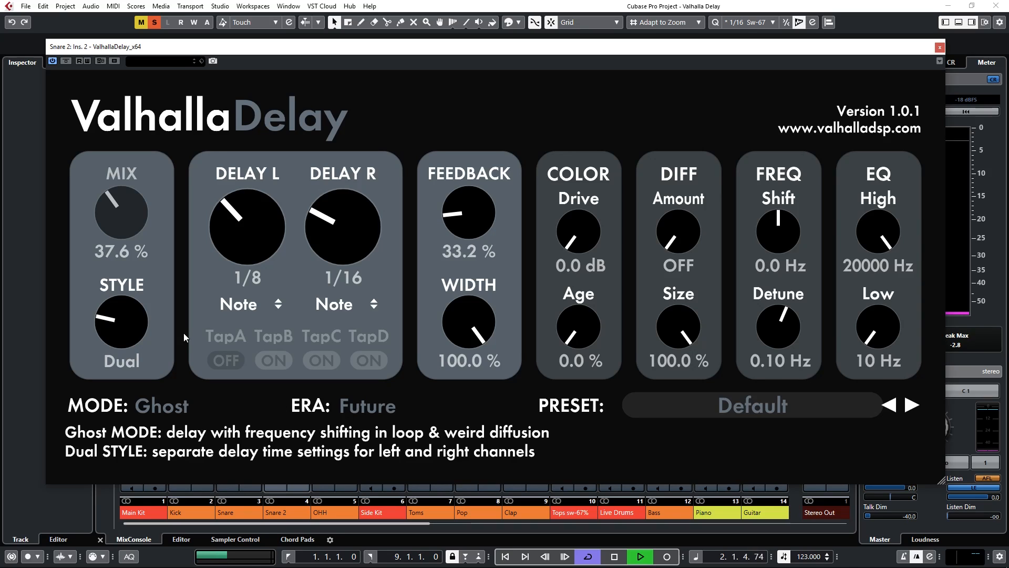
mouse_move(469, 215)
mouse_down()
mouse_move(478, 176)
mouse_move(471, 208)
mouse_up()
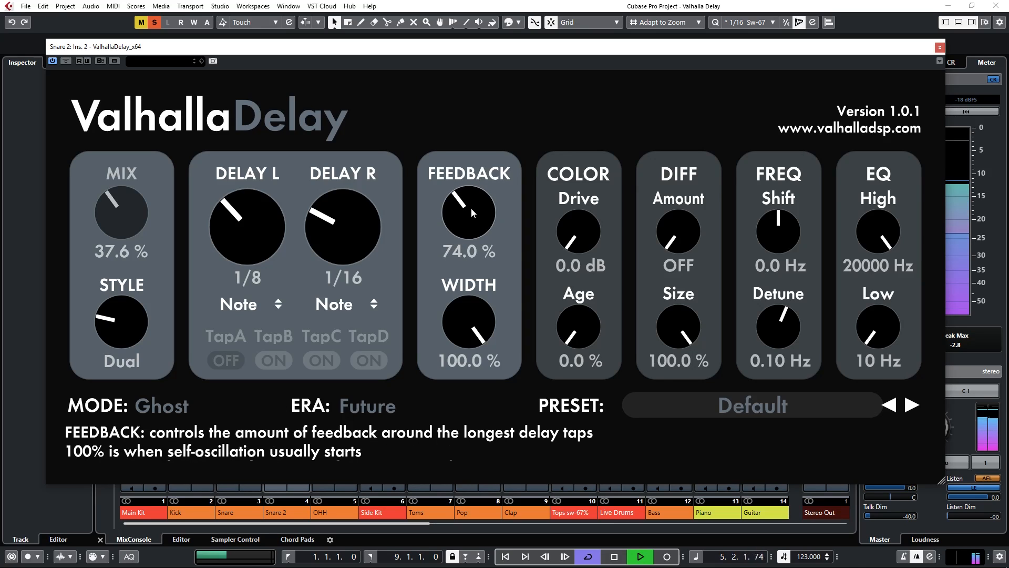
key(space)
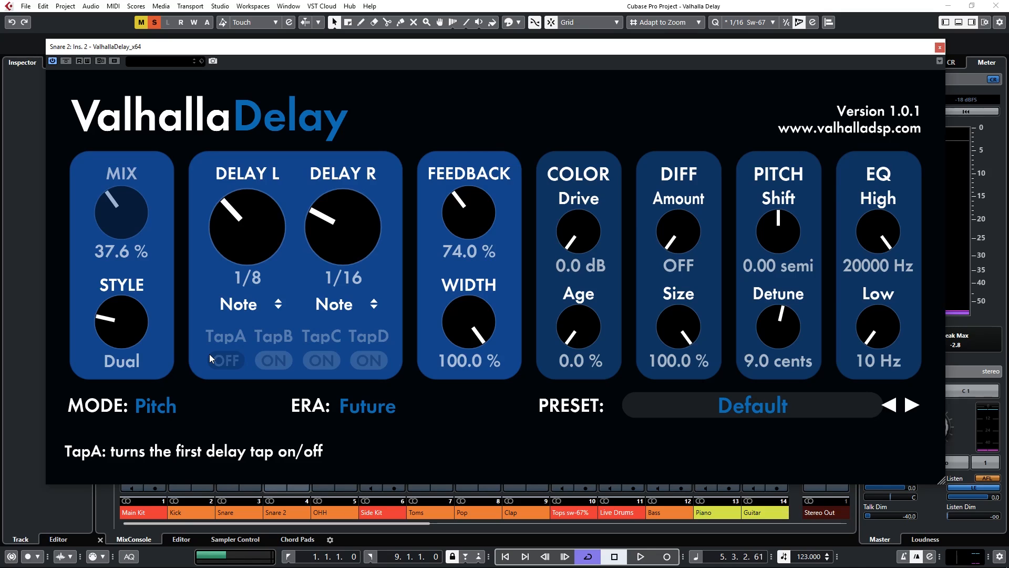
- Audition the Pitch mode on the snare while lowering the feedback to about 38.8%
key(space)
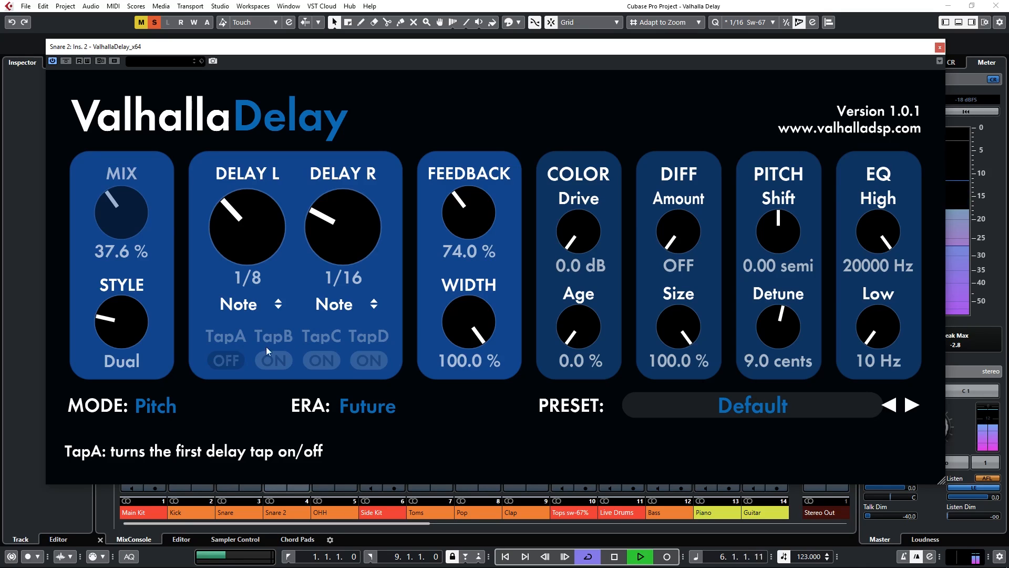
mouse_move(473, 241)
mouse_down()
mouse_move(483, 200)
mouse_move(484, 257)
mouse_up()
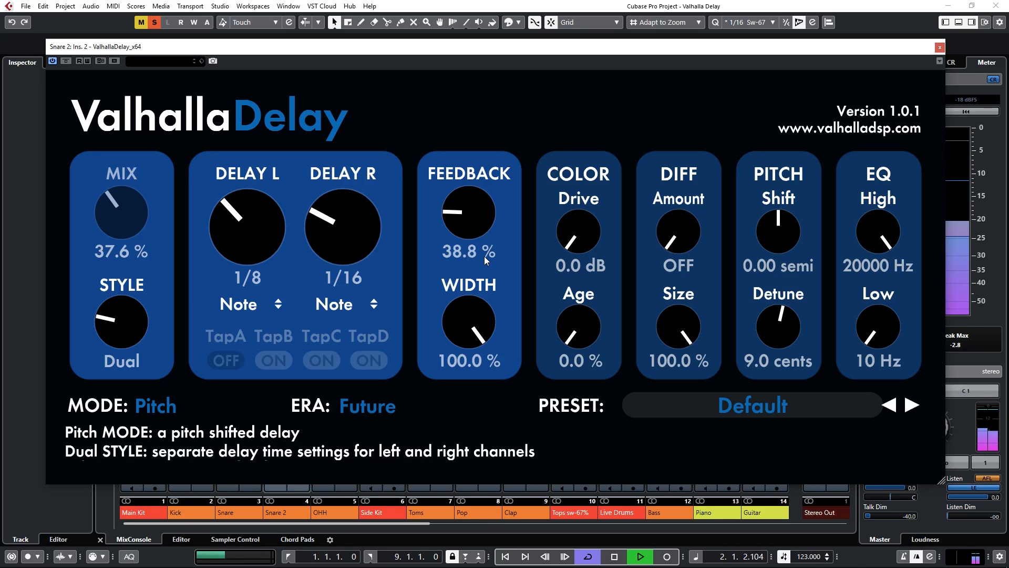
key(space)
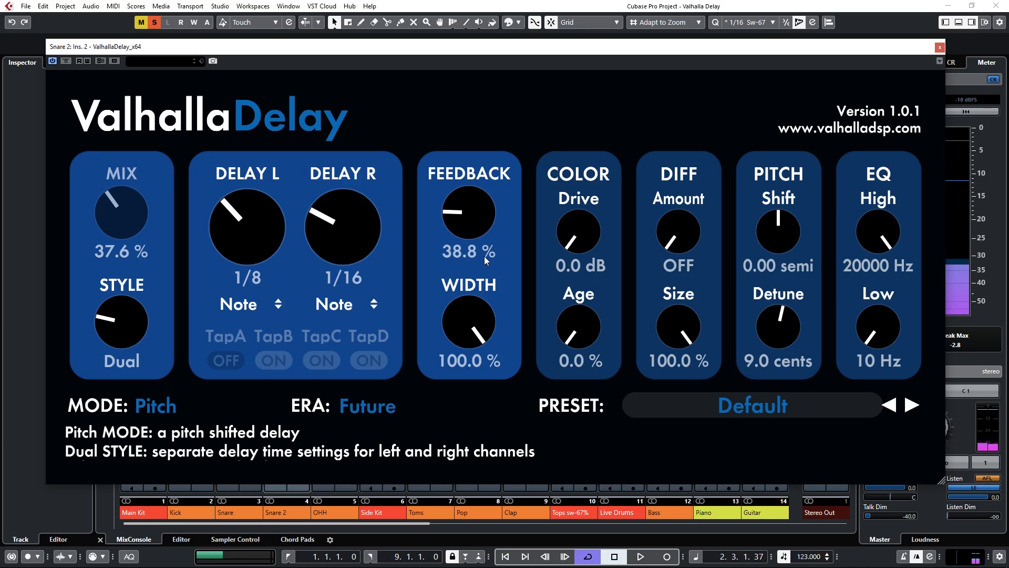
- Change the mode to RevPitch and audition different delays, ending with left 1/8, right 1/1 and feedback at about 48.4%
click(172, 409)
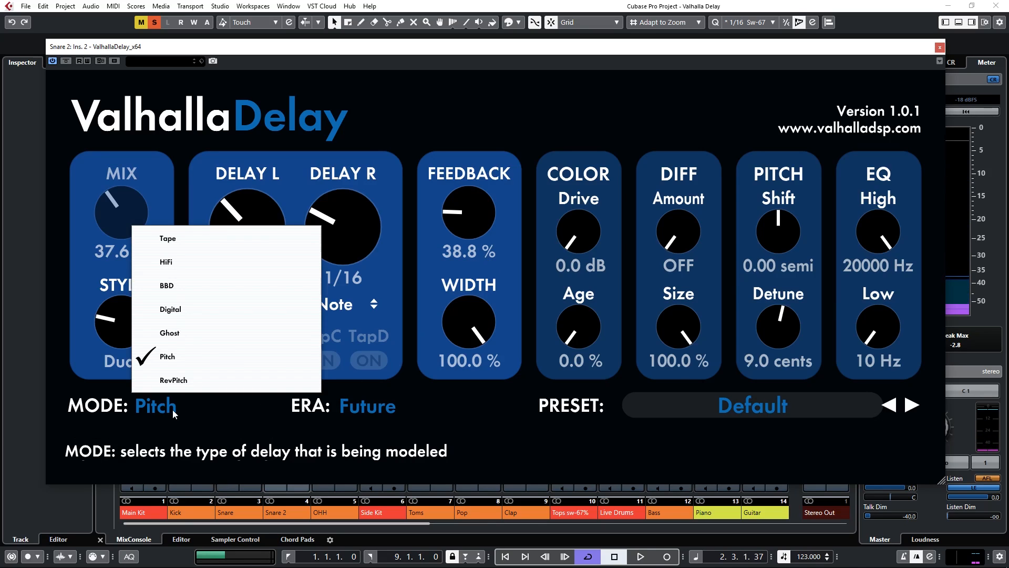
click(187, 381)
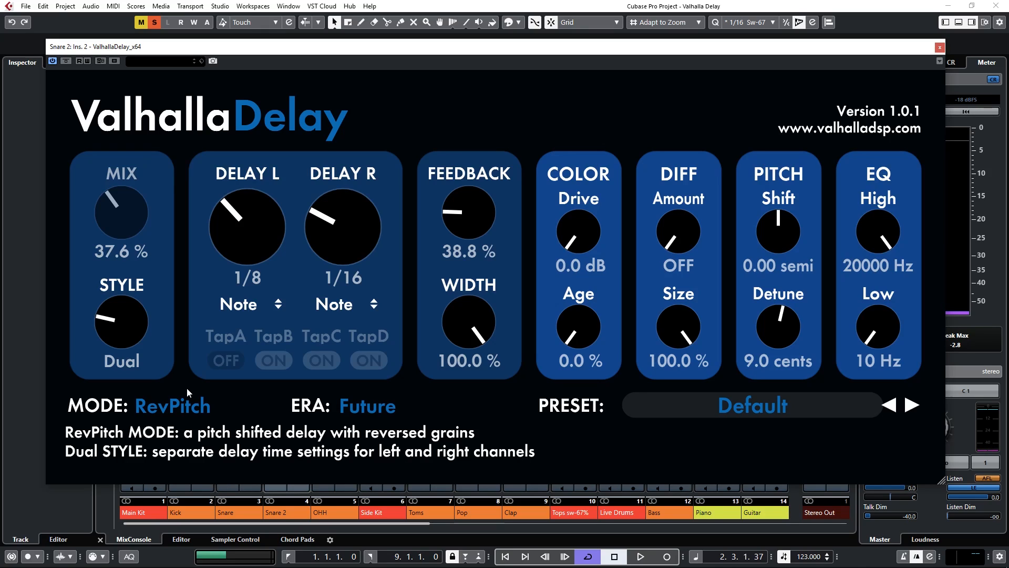
key(space)
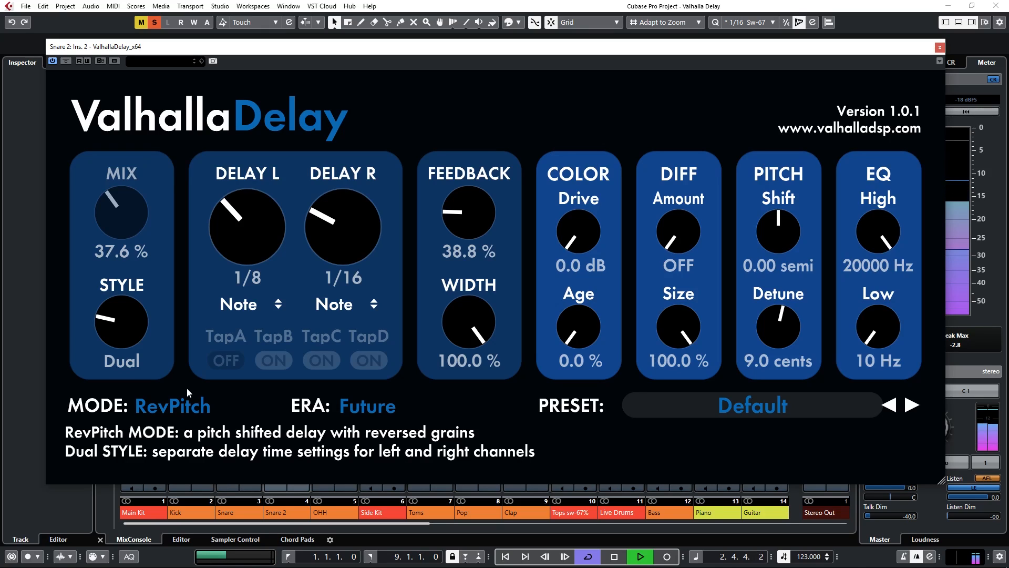
drag(267, 267, 346, 199)
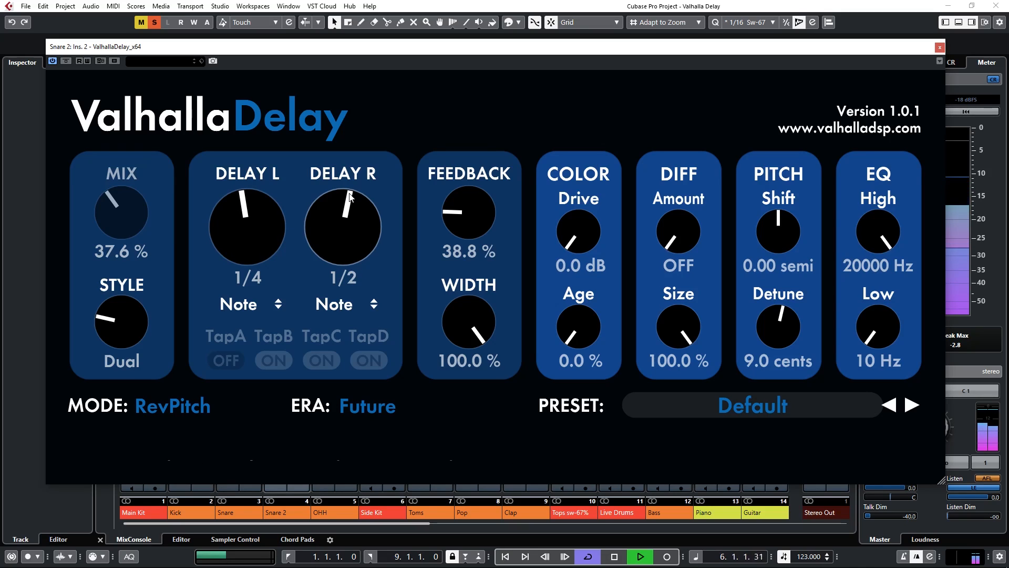
key(space)
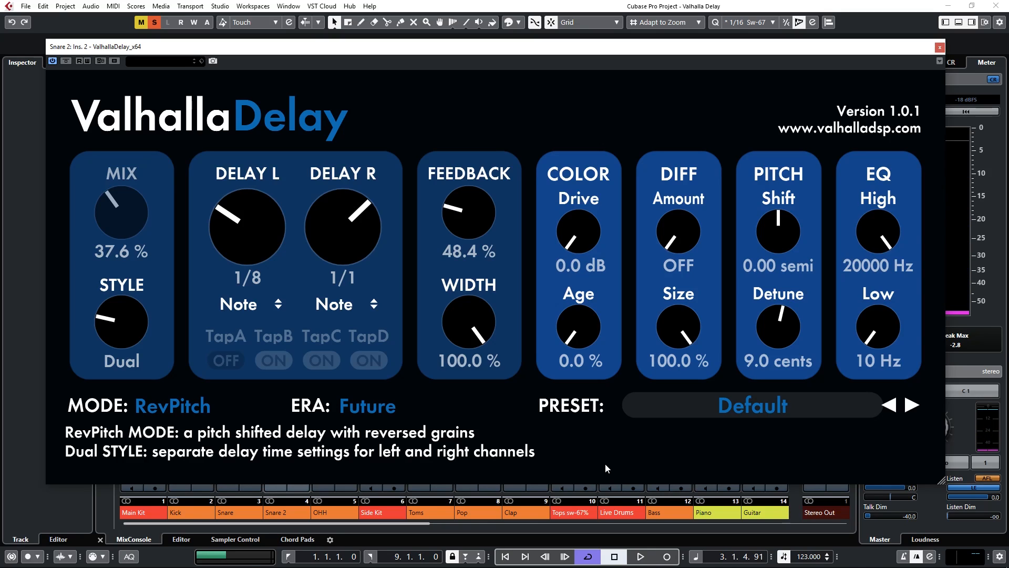
- Change the delay mode to HiFi and switch the era to Past, to Present and back to Future
click(184, 410)
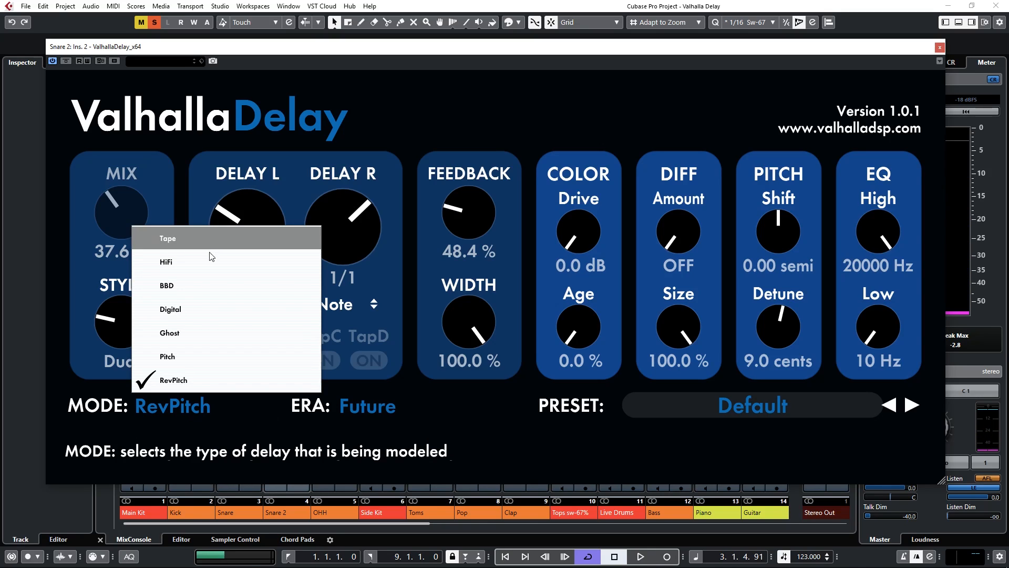
click(214, 268)
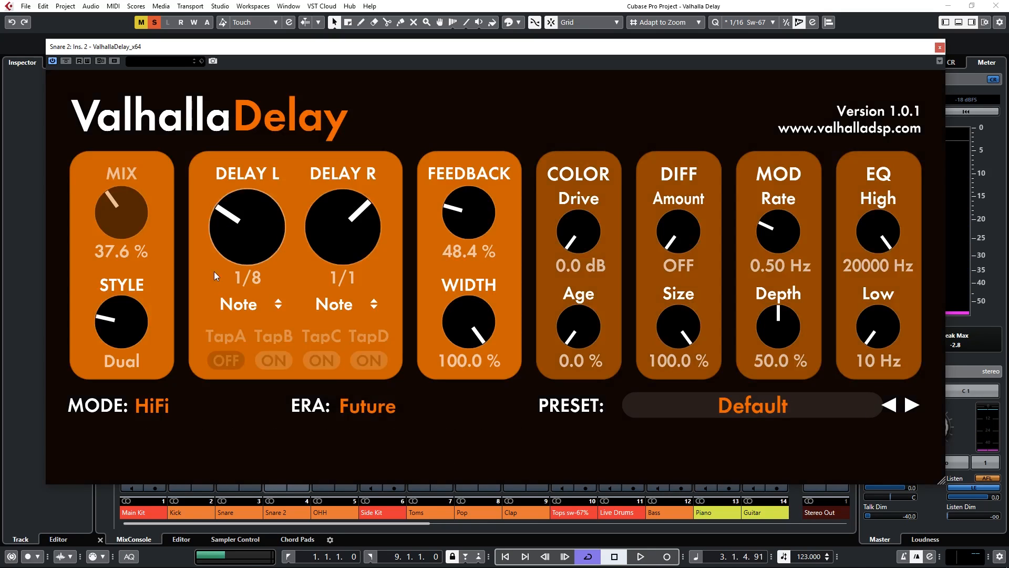
click(364, 416)
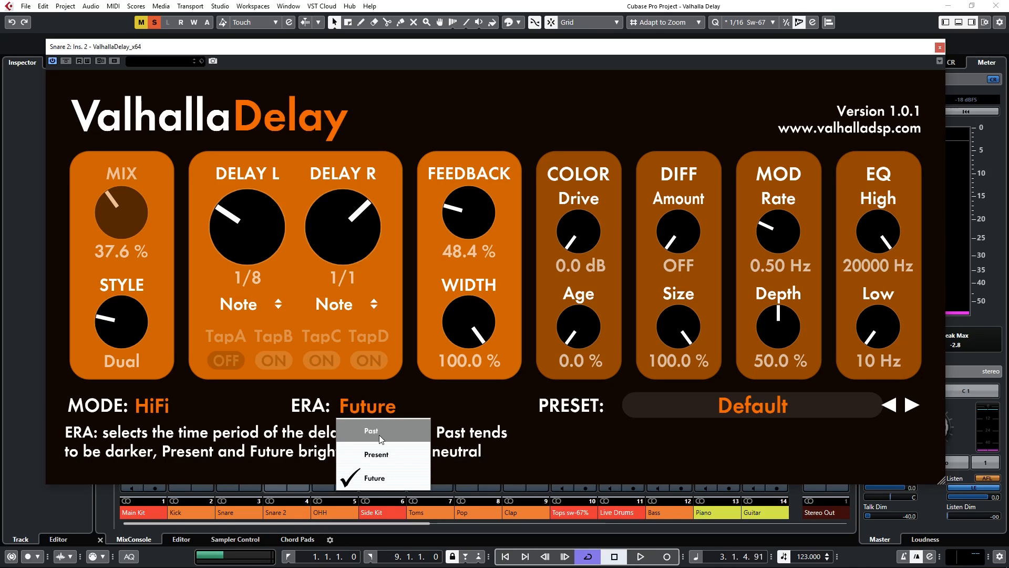
click(380, 434)
click(371, 414)
click(376, 462)
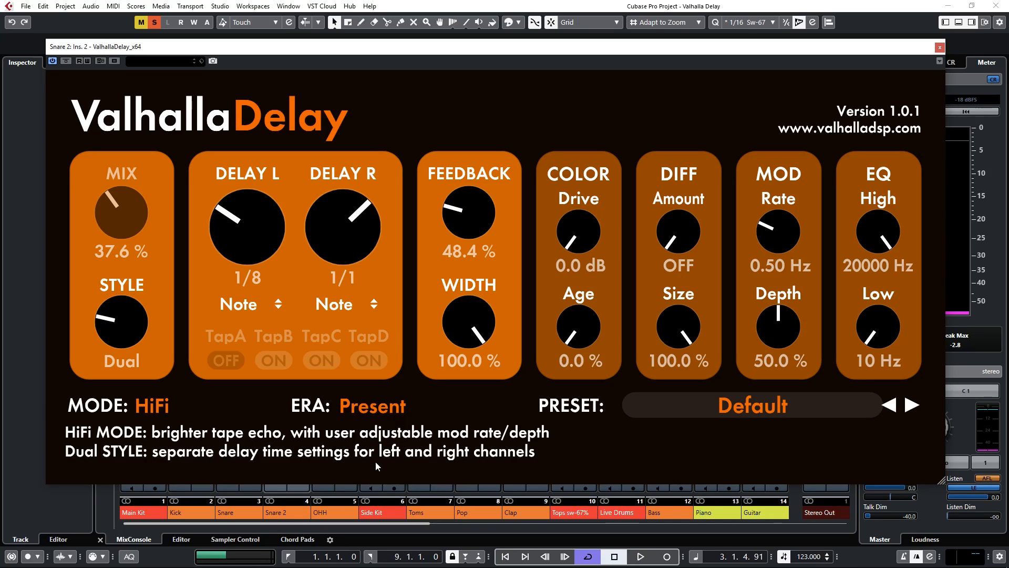
click(370, 403)
click(377, 480)
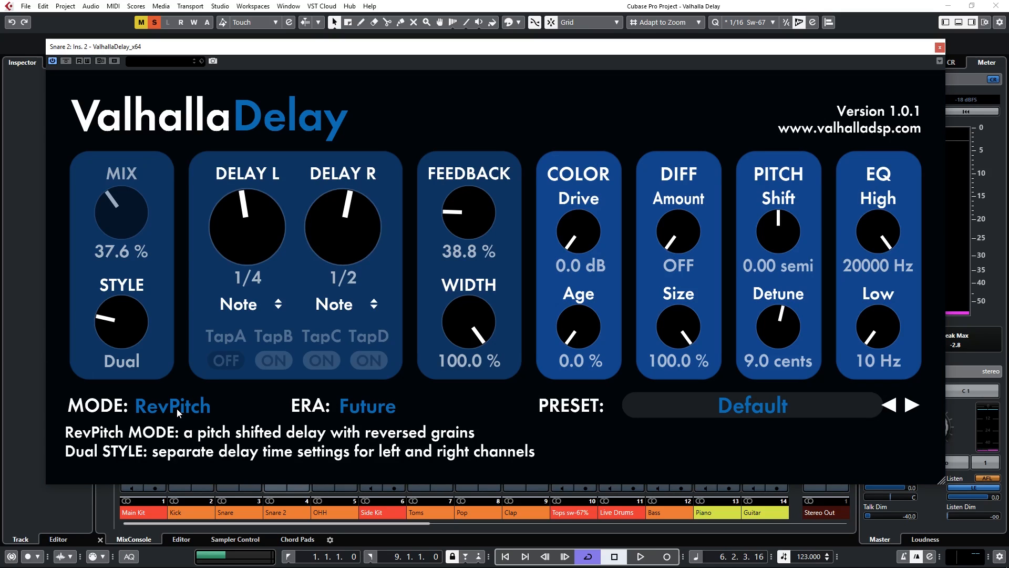
- Change the mode from RevPitch to HiFi and set the left delay to 1/8 and the right to 1/1 during playback
click(177, 408)
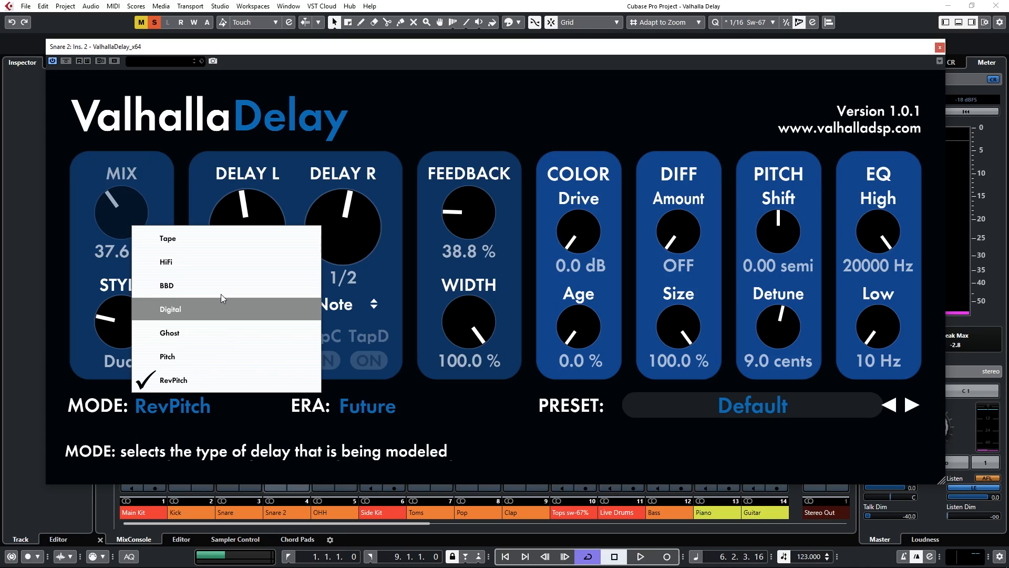
click(236, 257)
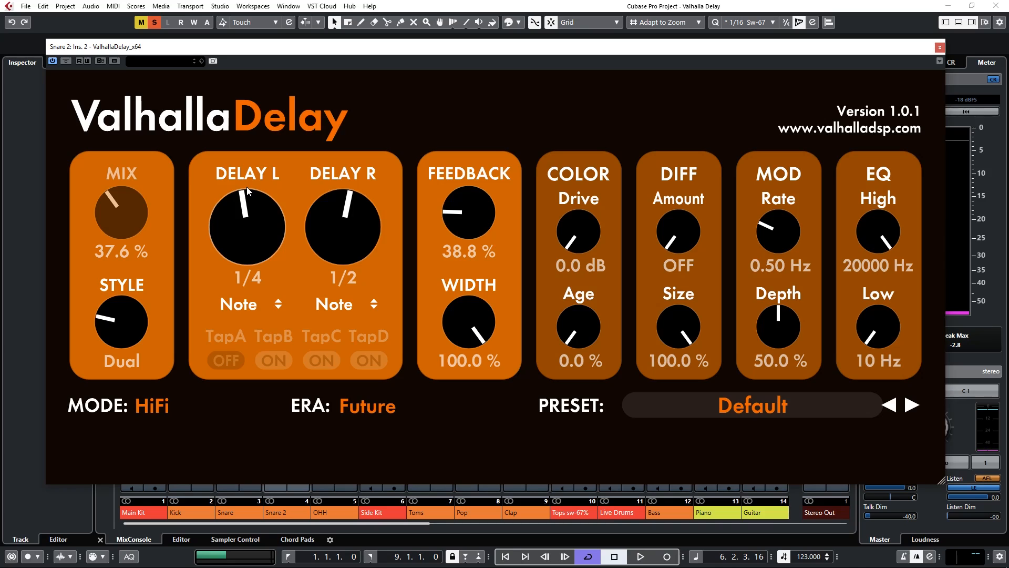
key(space)
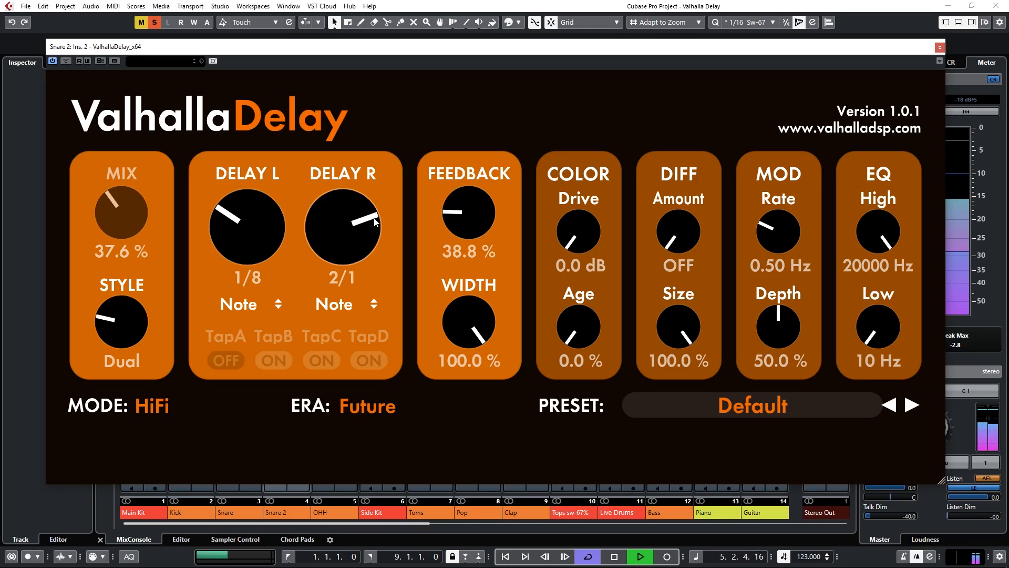
mouse_move(124, 367)
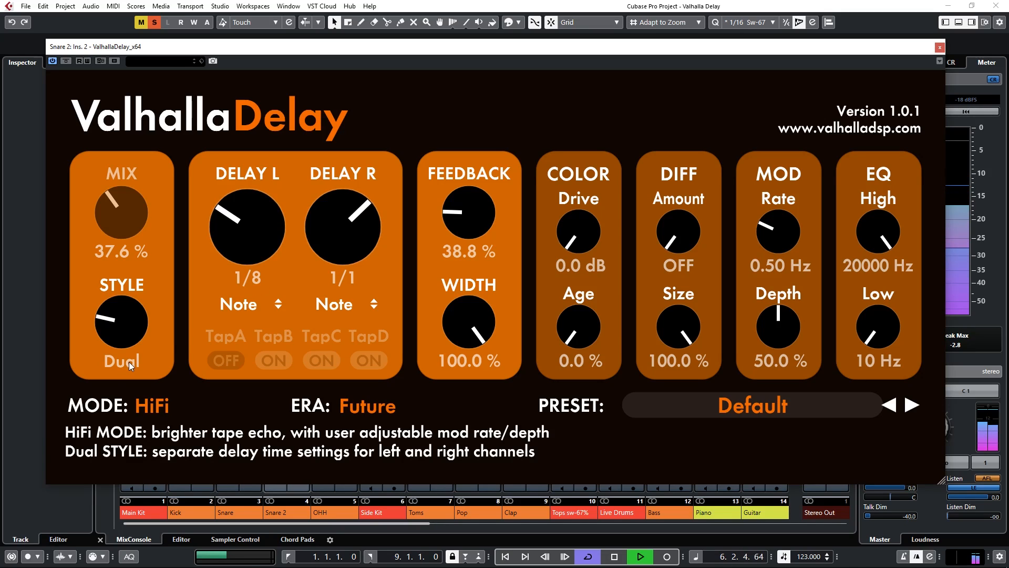
- Audition the left delay's sync set to Dotted and to Triplet at the 1/8 value
click(257, 305)
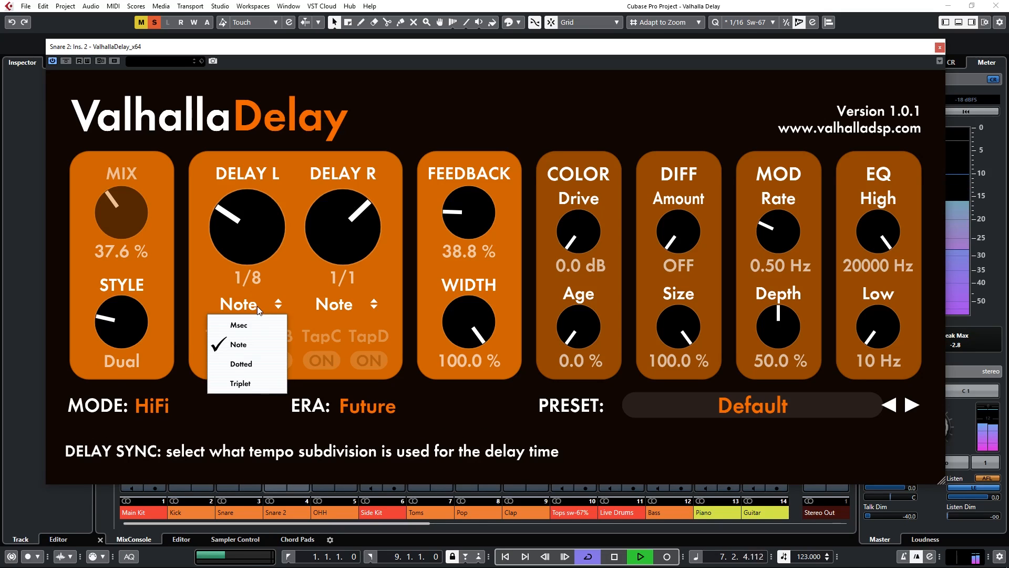
click(254, 364)
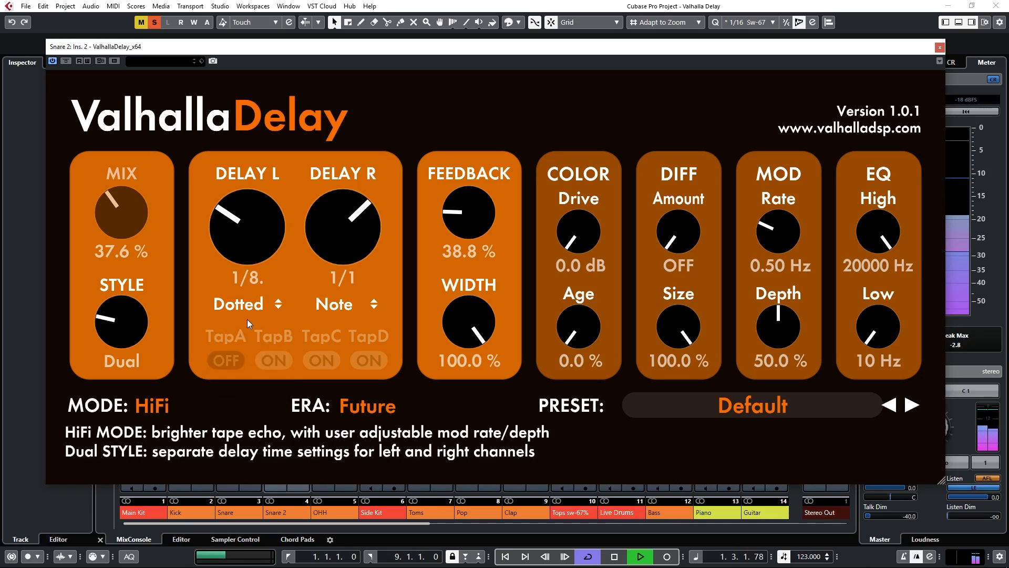
click(246, 307)
click(249, 383)
- Switch both delays to Msec and audition the left at about 159.0 ms and the right at about 726.9 ms before stopping playback
click(256, 304)
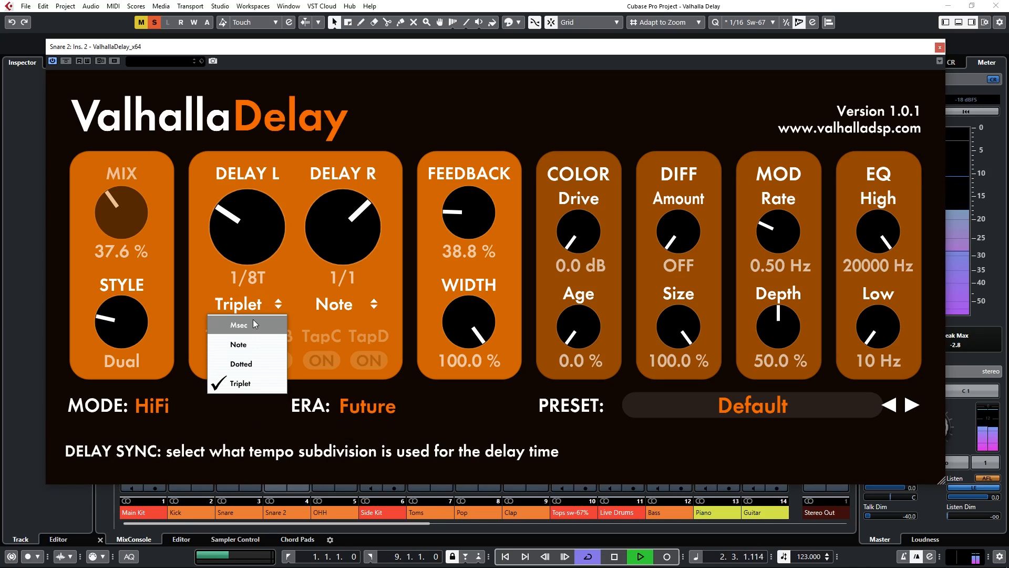
click(253, 320)
drag(245, 238, 270, 257)
click(342, 303)
click(343, 329)
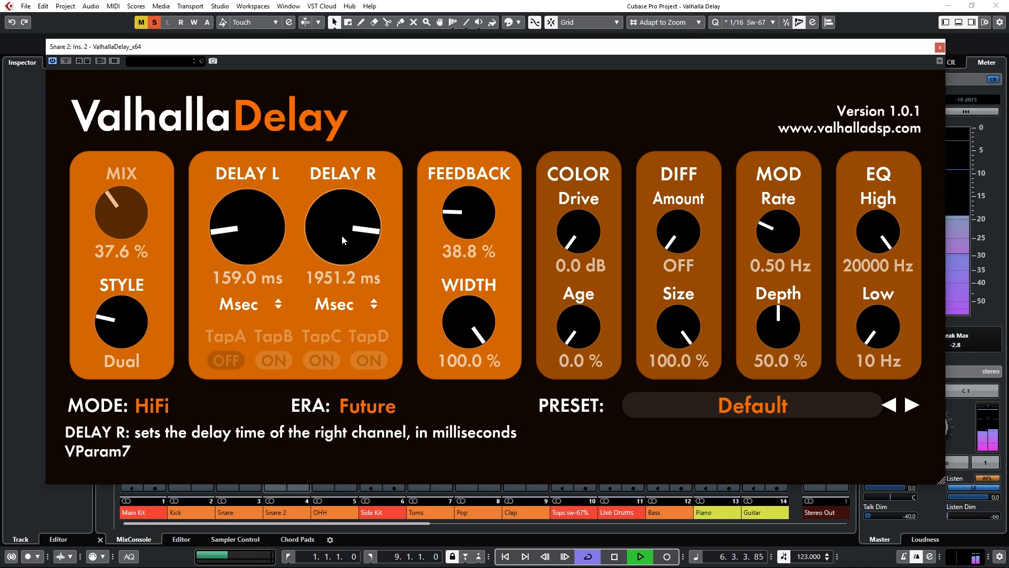
drag(342, 235, 349, 264)
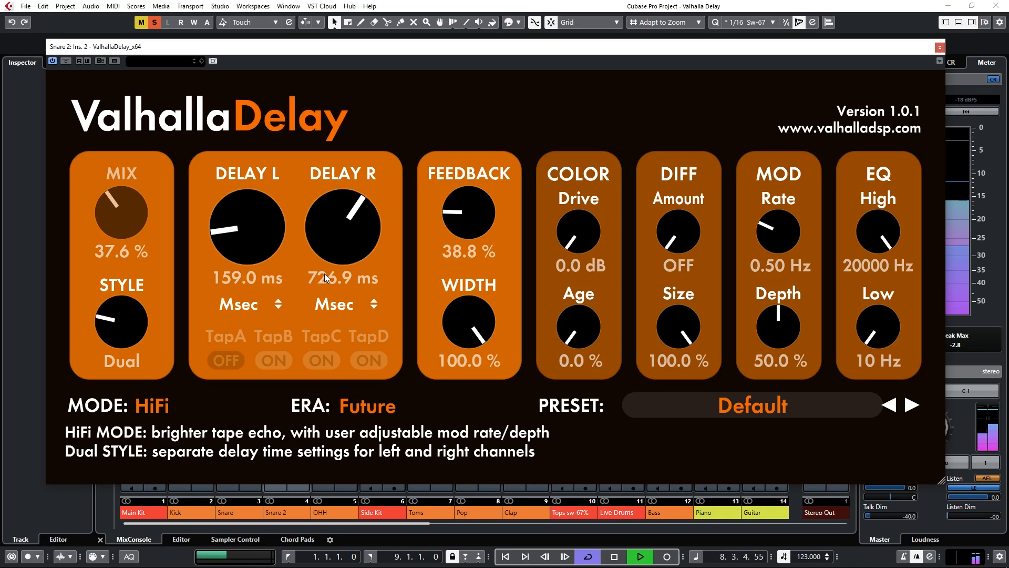
key(space)
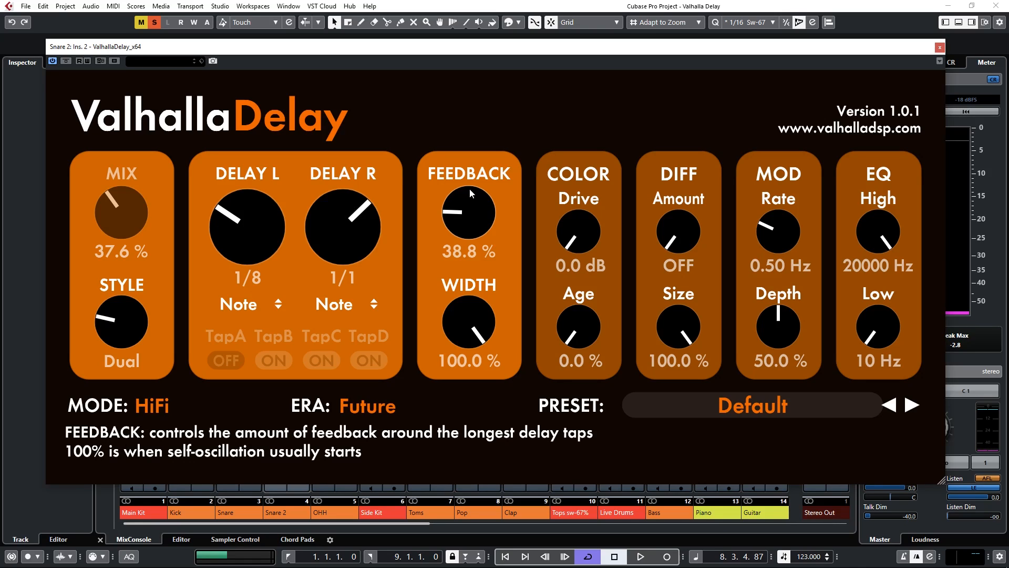
- Audition the feedback raised to about 150.8% on the snare and, with playback stopped, lower it to about 48.4%
key(space)
drag(468, 197, 490, 124)
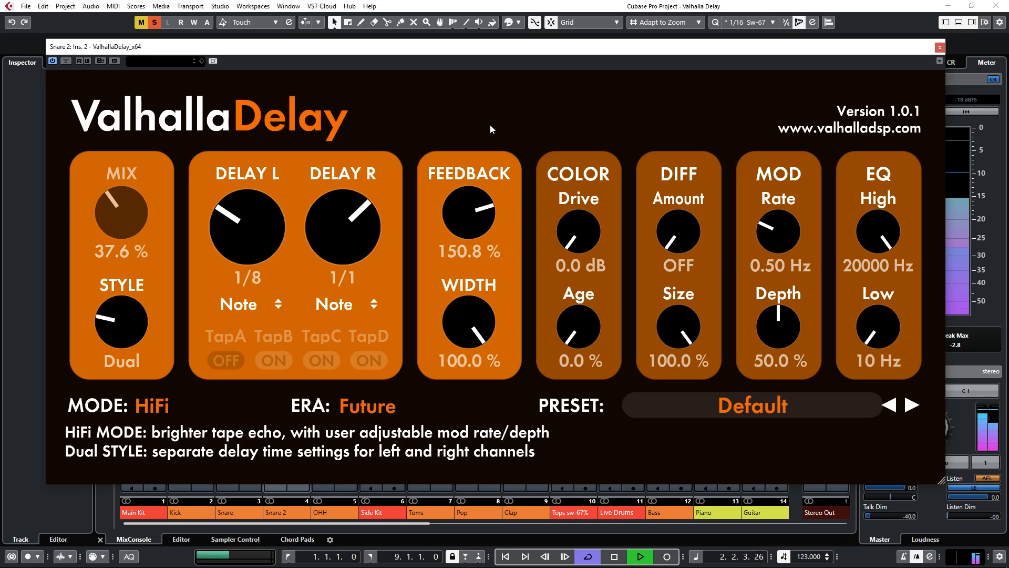
key(space)
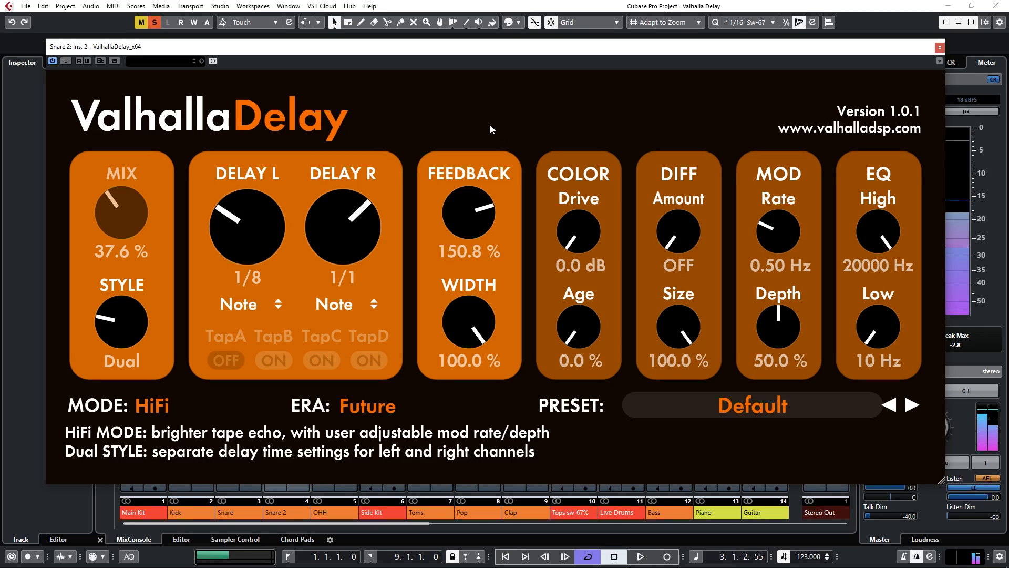
drag(472, 188, 471, 244)
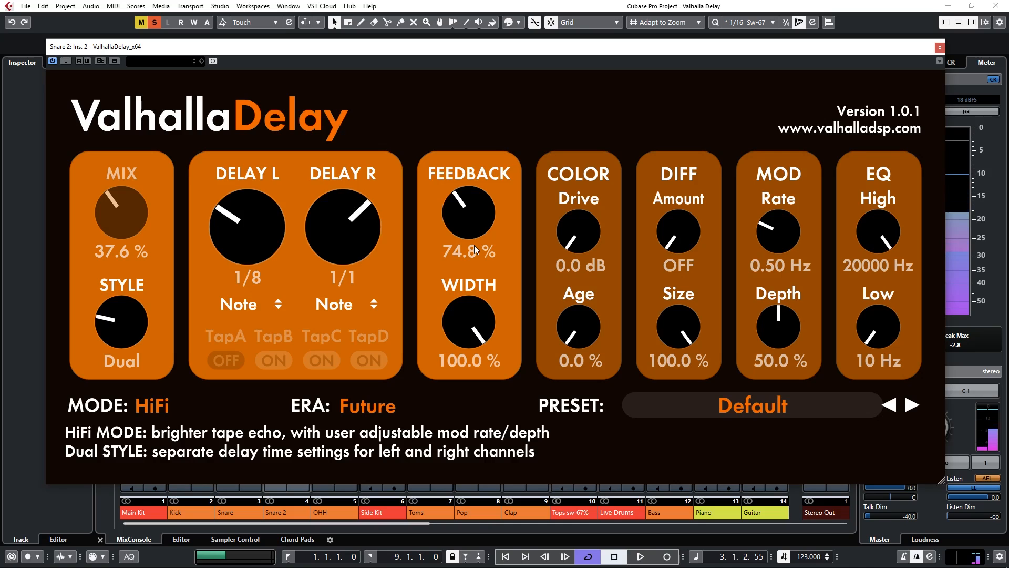
drag(471, 223, 477, 242)
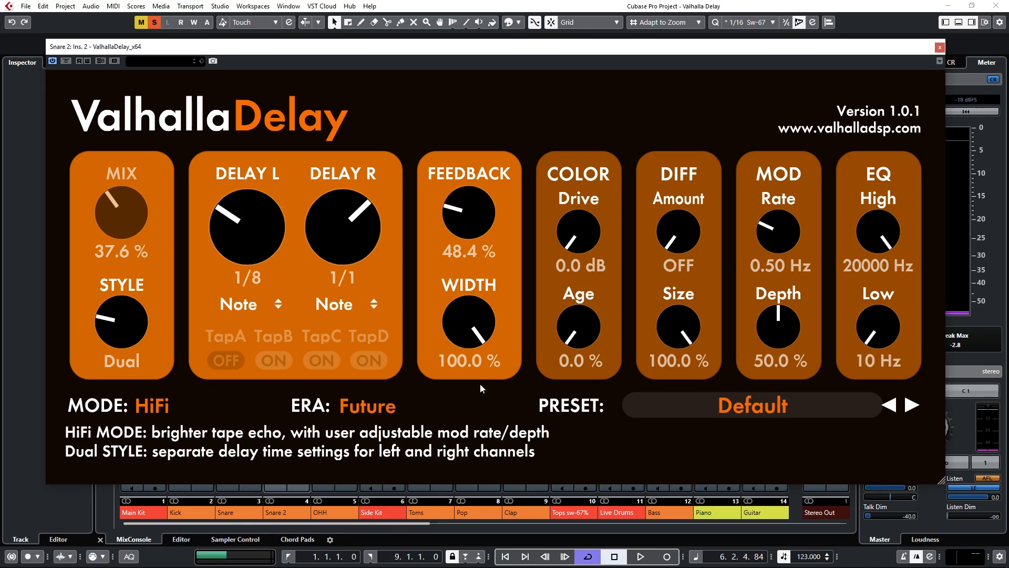
- Audition the stereo width lowered to -100% on the snare and return it to 100%
key(space)
drag(475, 331, 491, 465)
key(space)
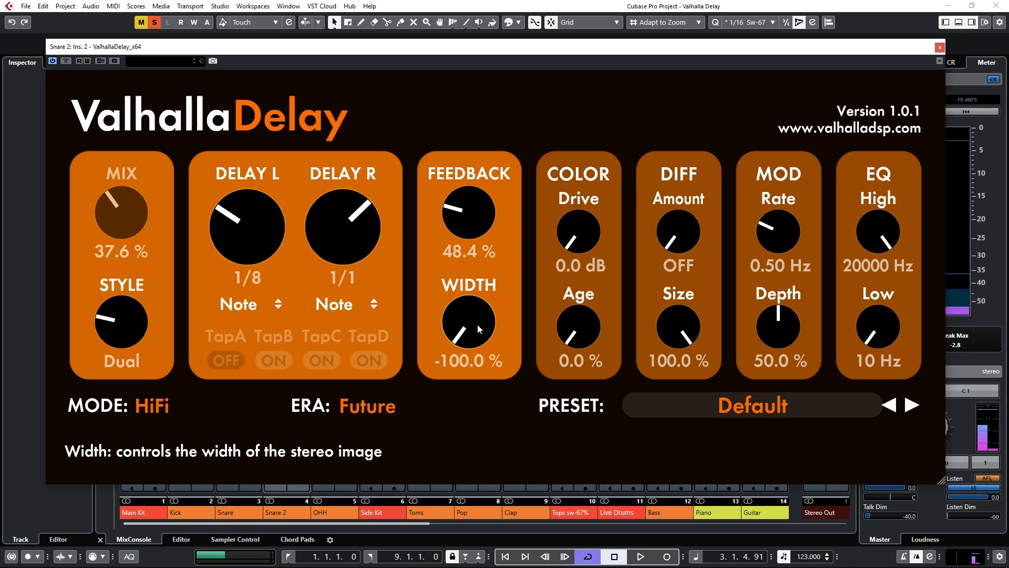
drag(477, 324, 493, 146)
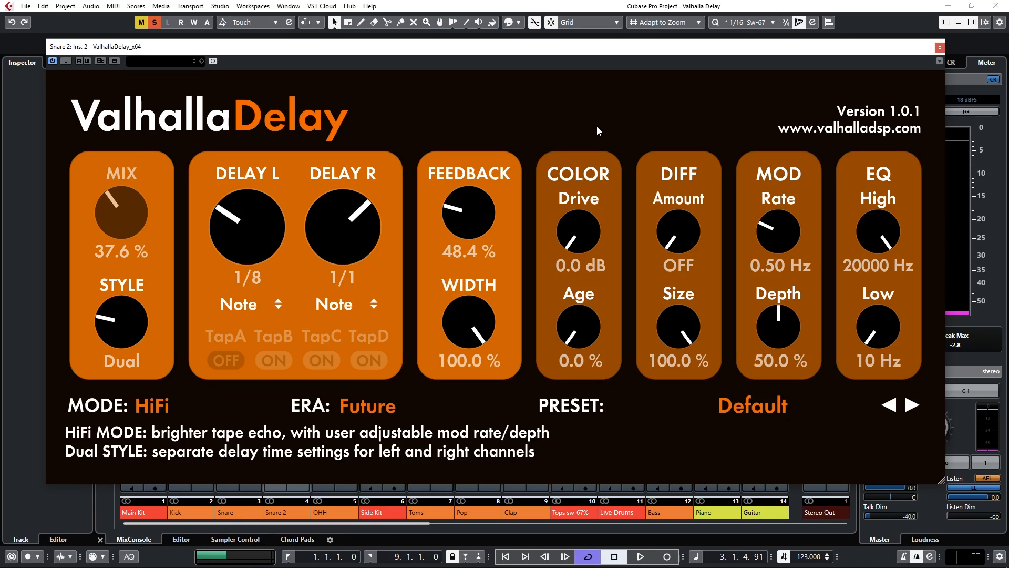
- Lower the feedback to about 28.4% and change the delay mode to Tape
click(154, 406)
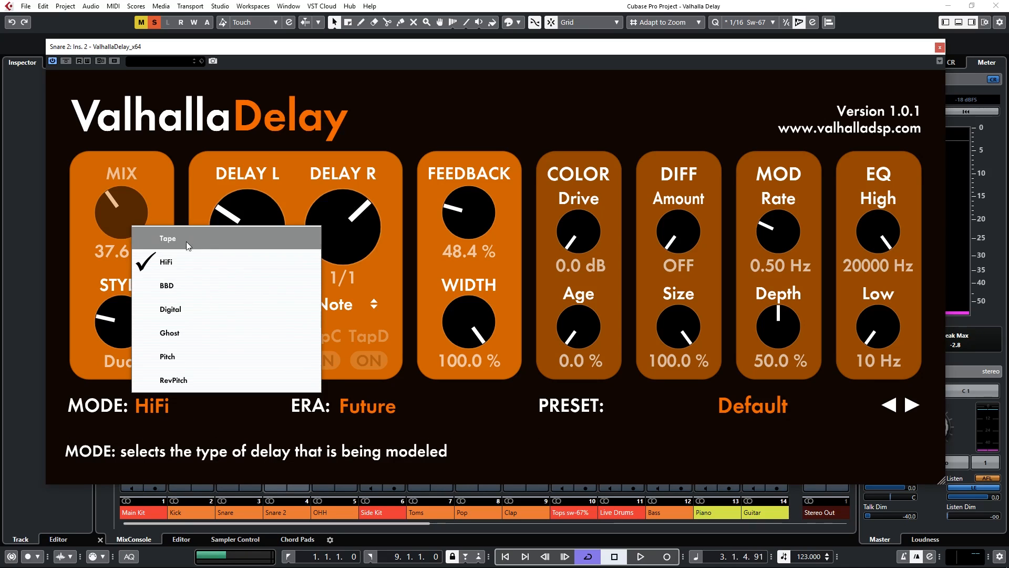
click(185, 268)
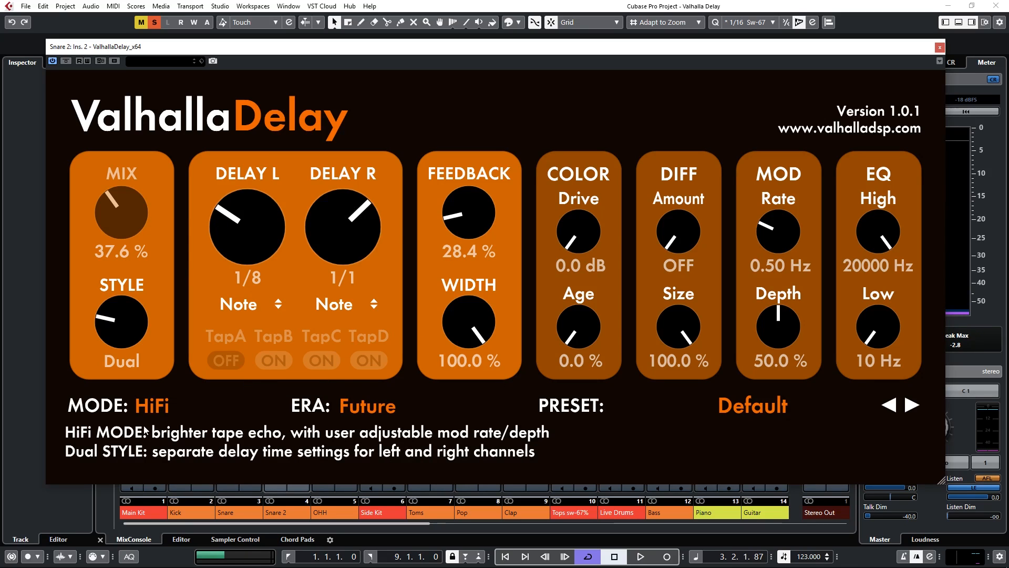
click(153, 408)
click(185, 233)
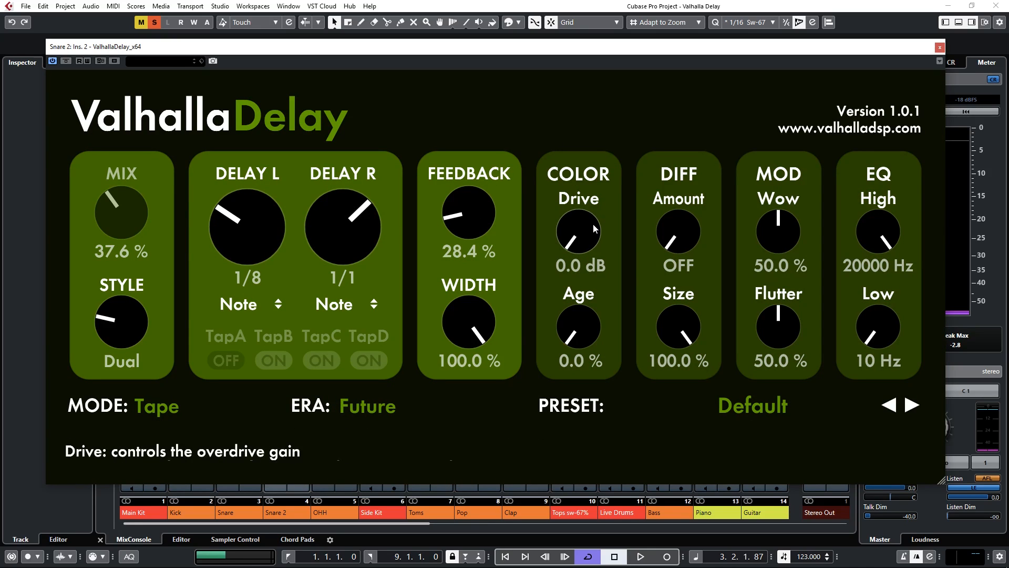
- Raise the Drive to 24.0 dB during snare playback and lower the feedback to about 16.4%
key(space)
drag(592, 226, 604, 103)
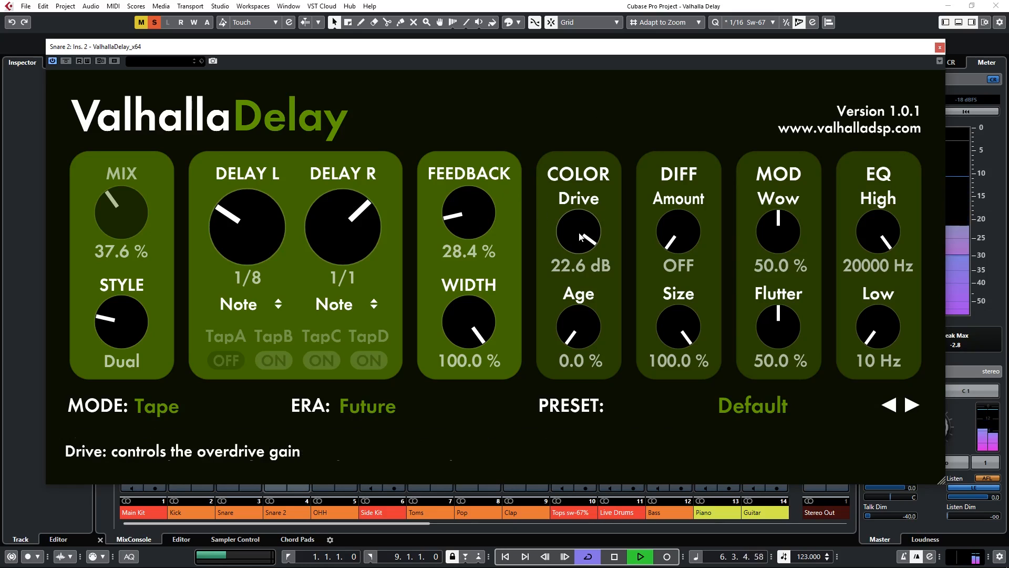
drag(585, 240, 581, 233)
drag(470, 220, 472, 231)
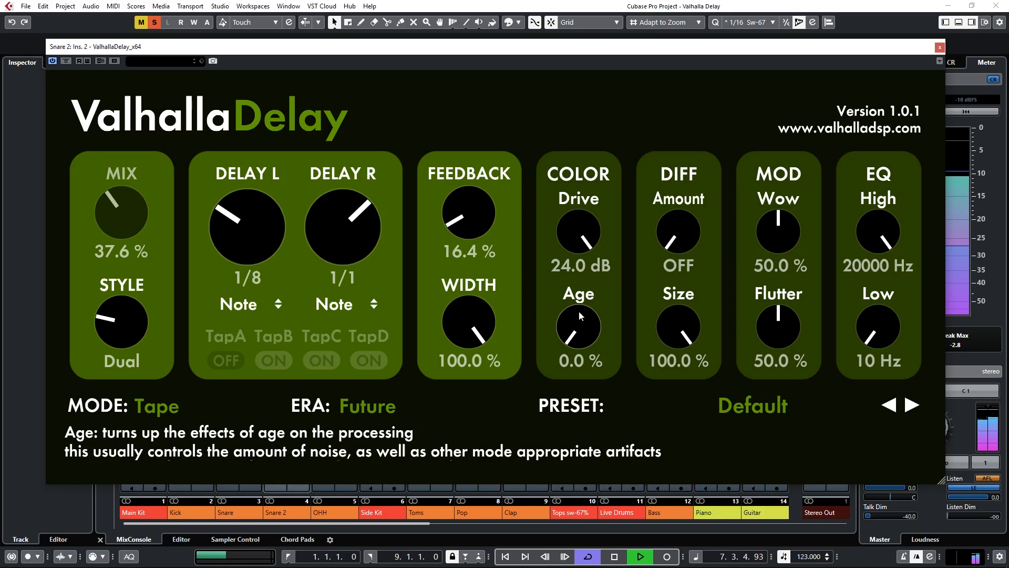
- Audition the Age at about 90.4% on the snare and, with playback stopped, reset Age and Drive to zero
drag(579, 311, 589, 198)
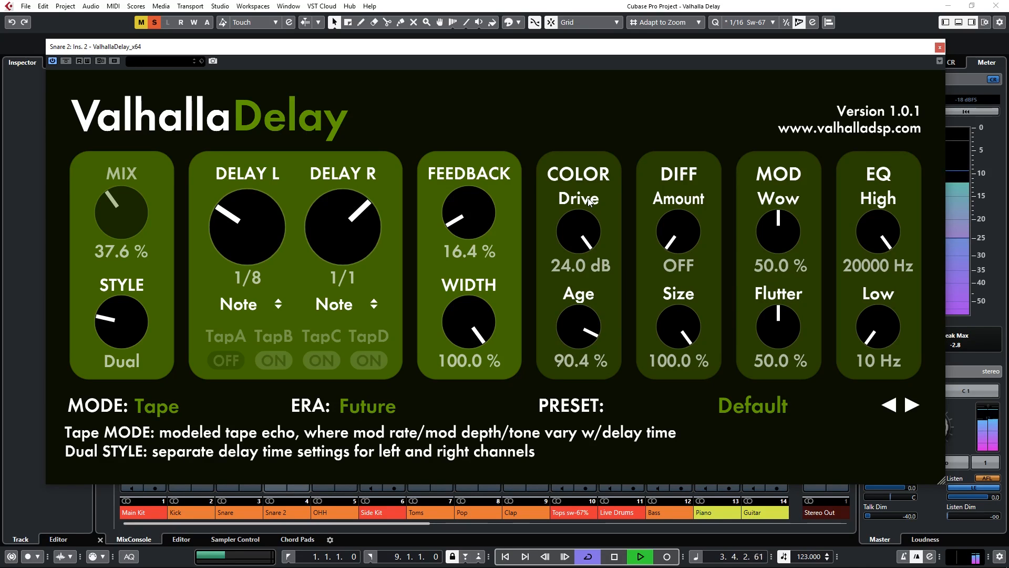
key(space)
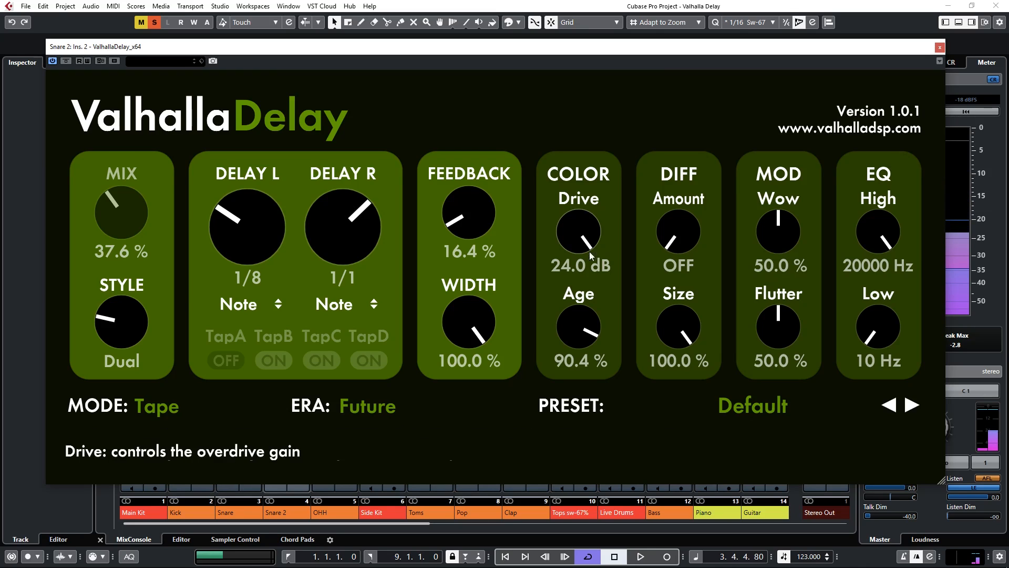
drag(584, 327, 603, 371)
drag(582, 241, 583, 247)
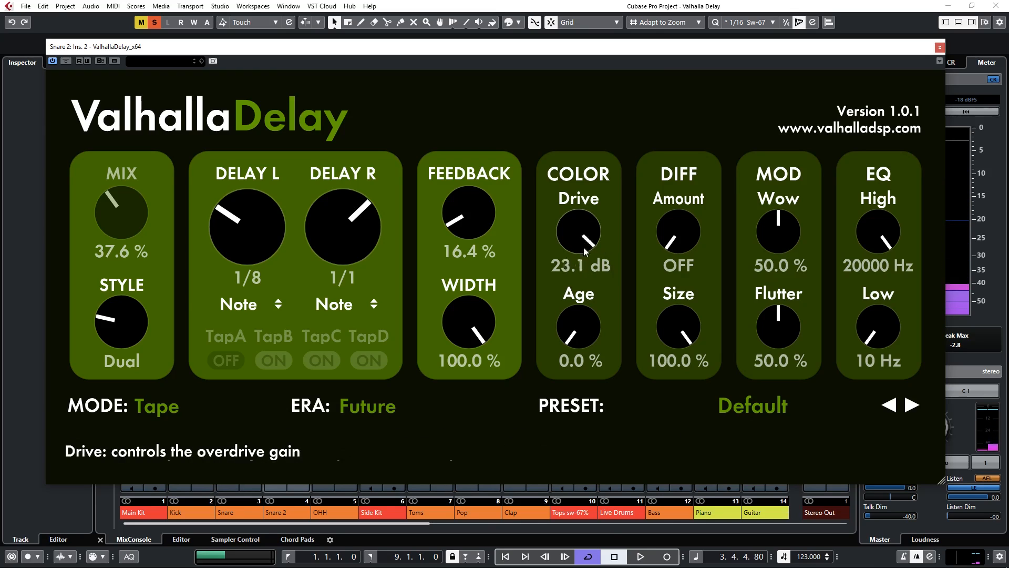
- Change the delay mode to HiFi and audition the diffusion amount on the snare, ending at about 23.6%
click(171, 405)
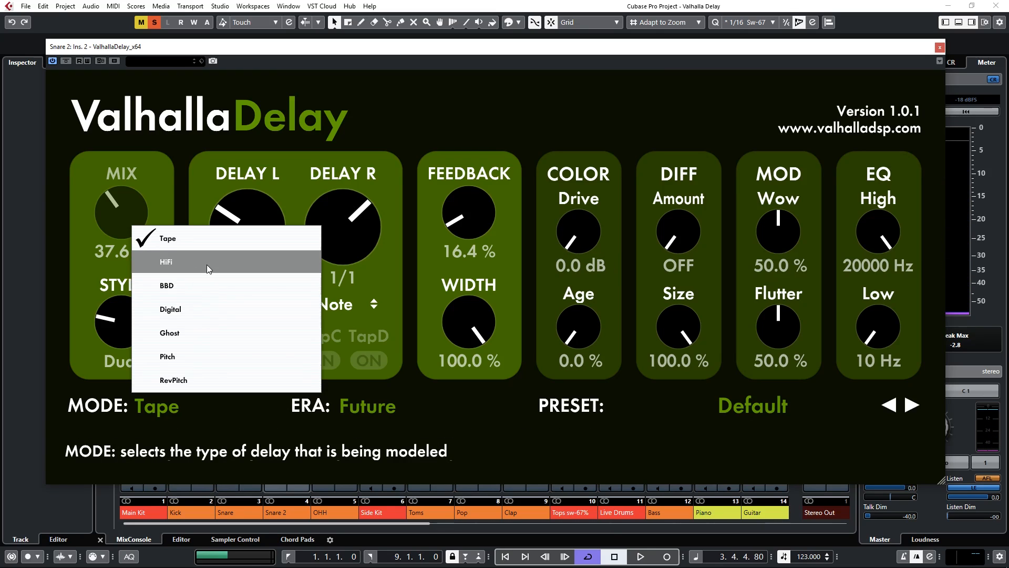
click(207, 264)
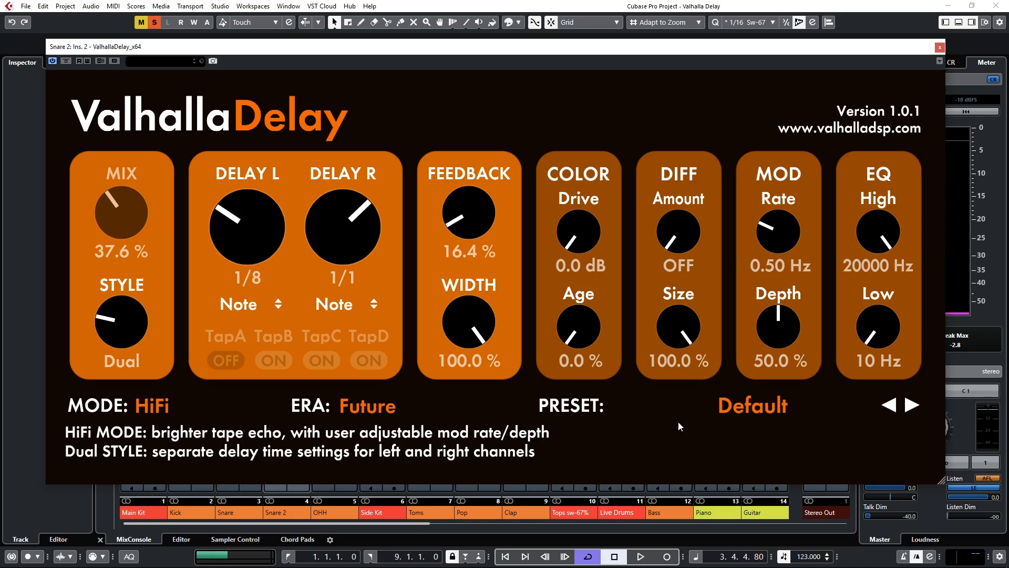
key(space)
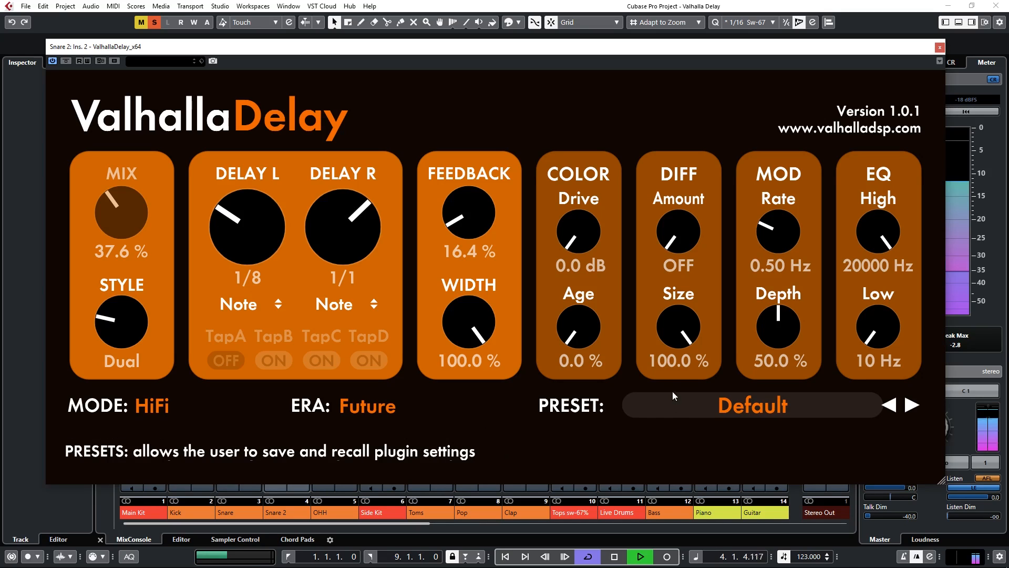
drag(678, 232, 687, 198)
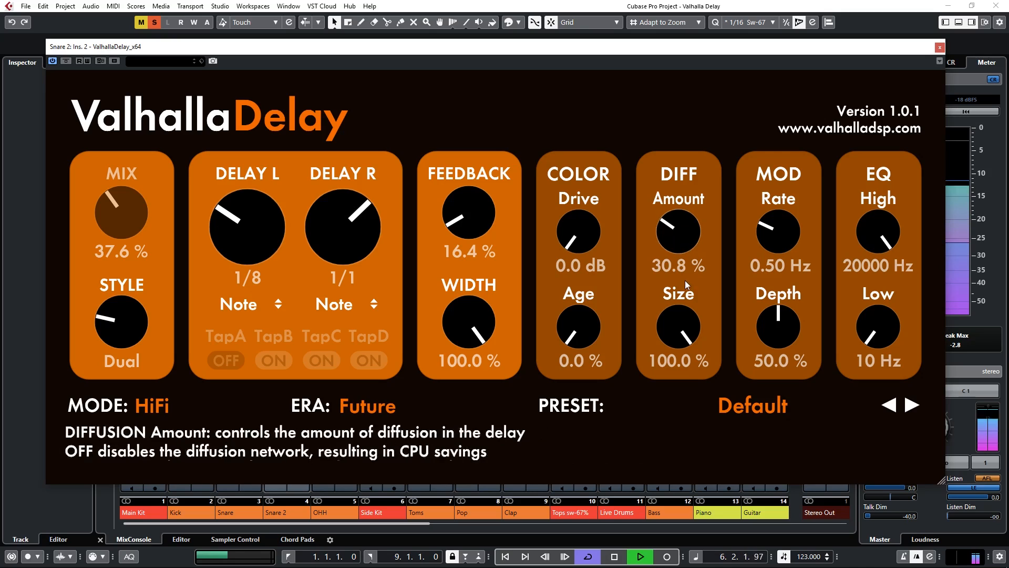
drag(676, 252, 677, 262)
- Lower the diffusion size to about 15.6% and raise the diffusion amount to about 58.8% during playback
drag(677, 343, 681, 427)
drag(680, 342, 677, 364)
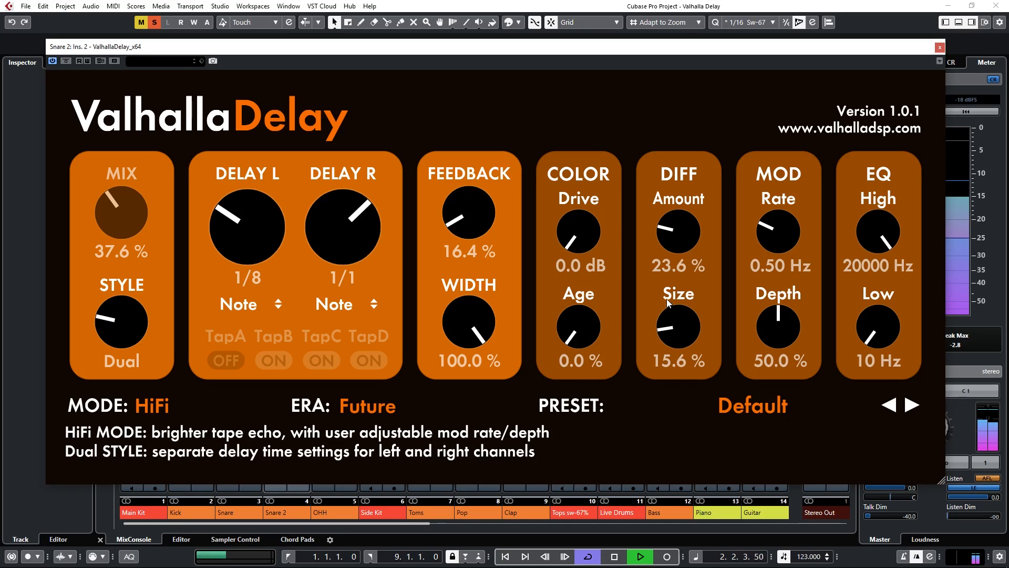
drag(669, 242, 682, 200)
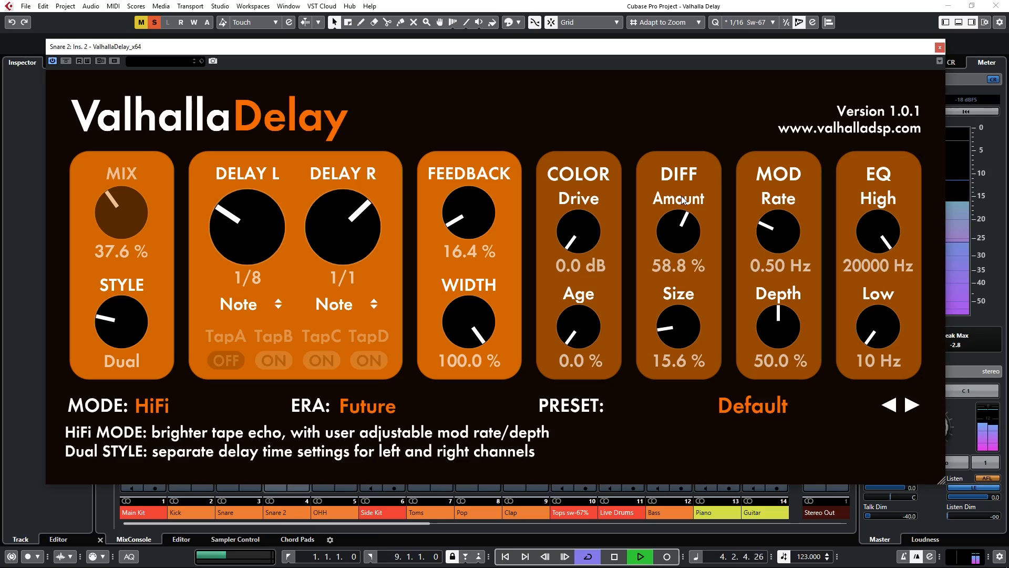
- Stop playback, switch the delay mode from HiFi to Tape, and restart the snare playback
key(space)
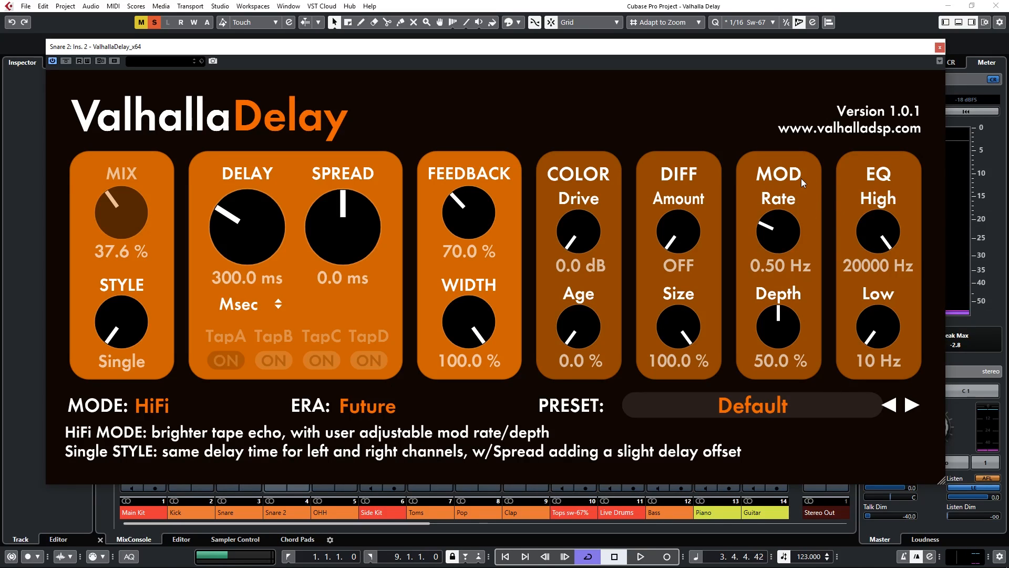
click(170, 411)
click(183, 239)
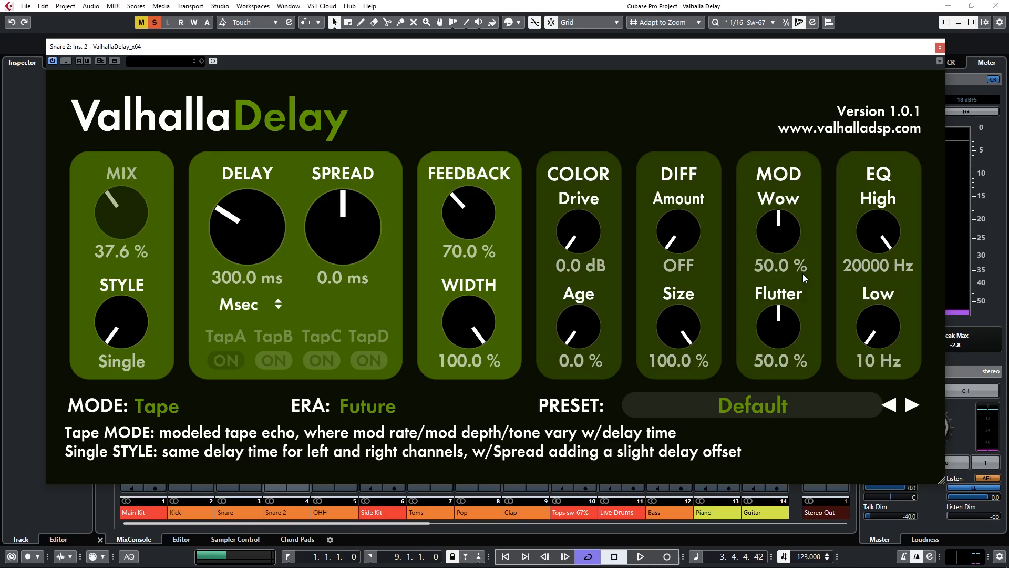
key(space)
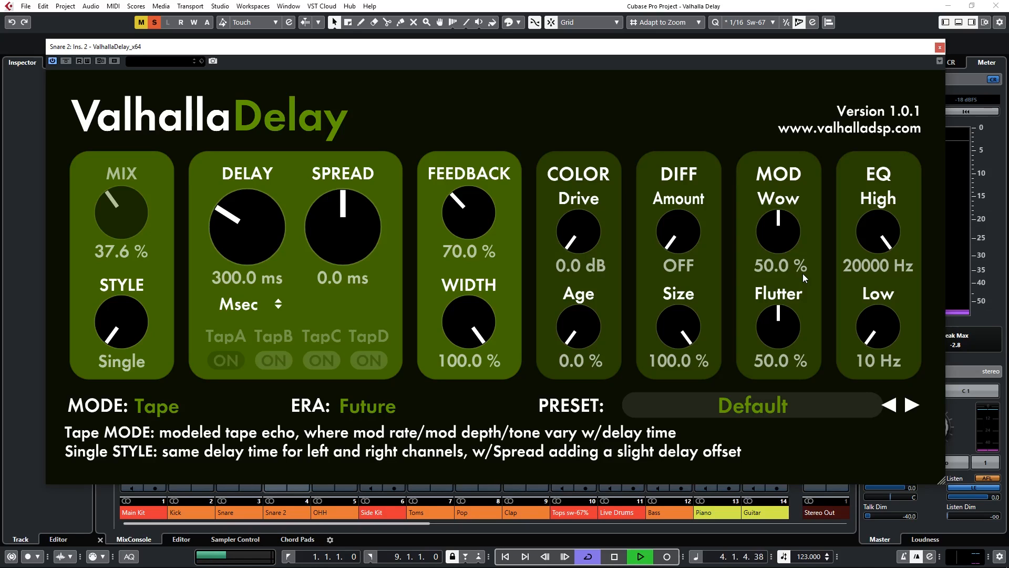
- Audition Wow at about 91.2% with Flutter lowered to about 8.8%, finishing with Wow at about 18.0%
drag(792, 247, 817, 190)
drag(776, 340, 774, 380)
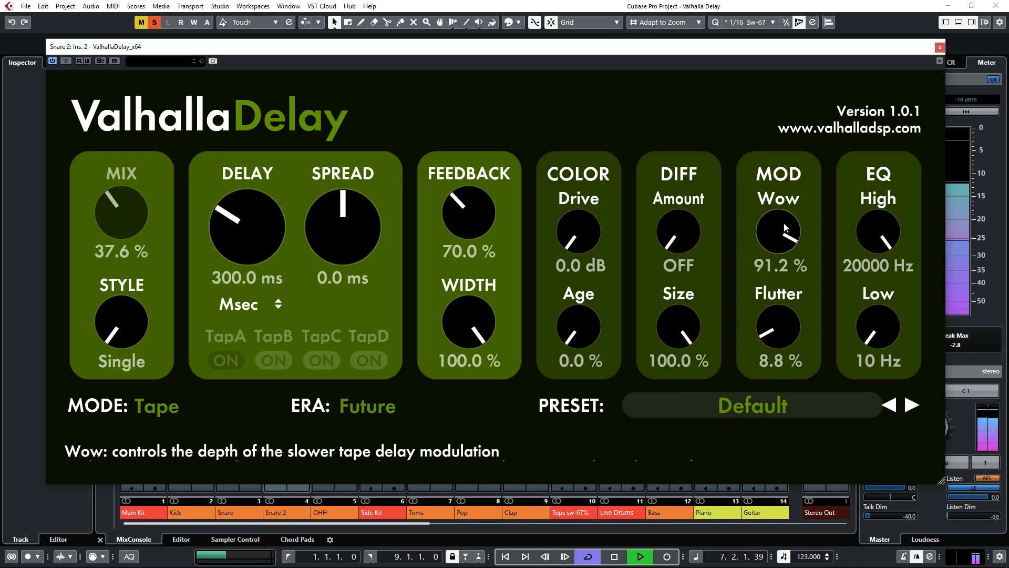
drag(780, 231, 783, 325)
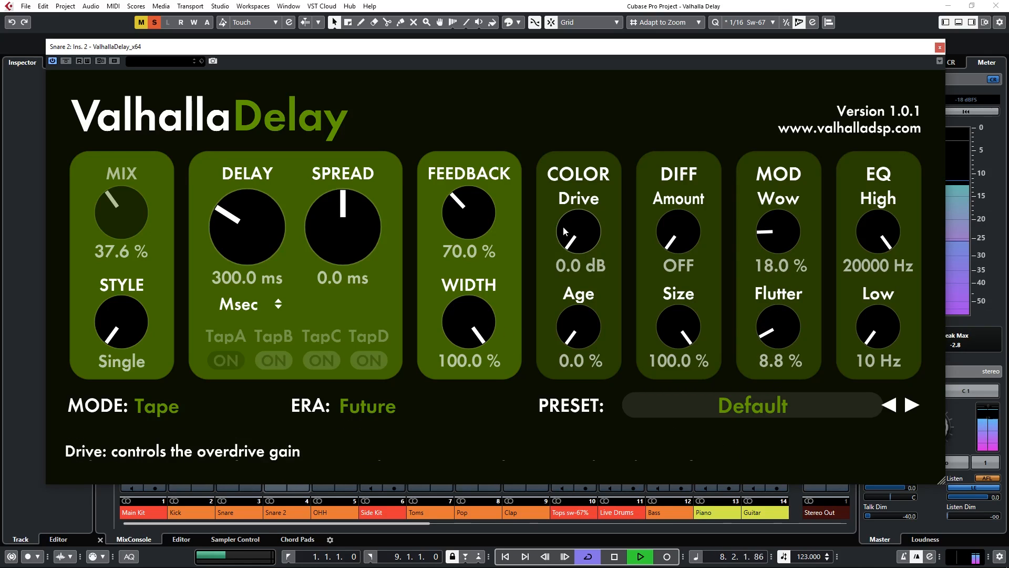
- Audition Feedback at about 99.6% with Wow at about 83.6%, finishing with Wow at 44.0% and Feedback at 62.0%
drag(465, 216, 478, 194)
drag(762, 206, 831, 138)
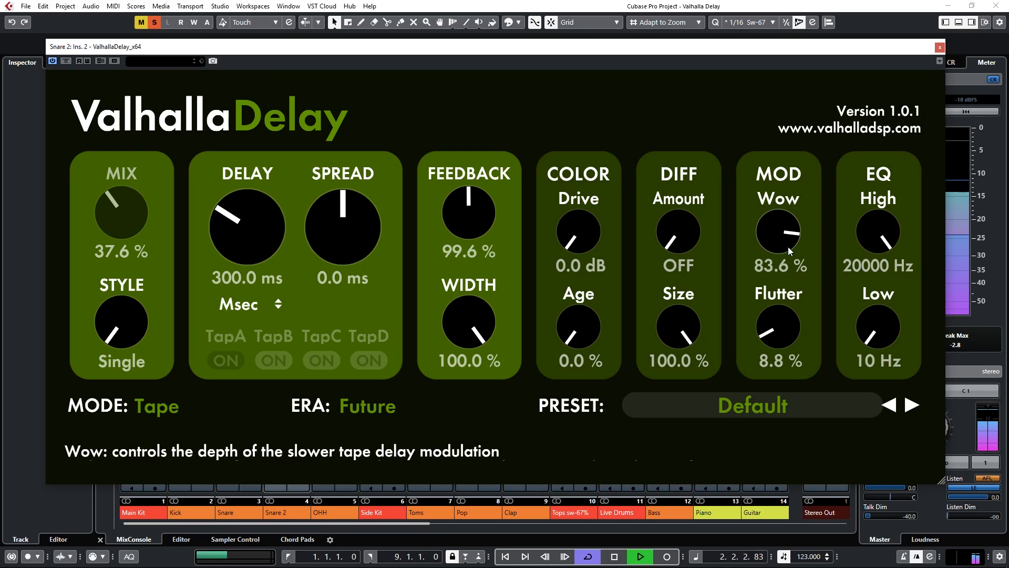
drag(789, 248, 788, 308)
drag(460, 212, 464, 242)
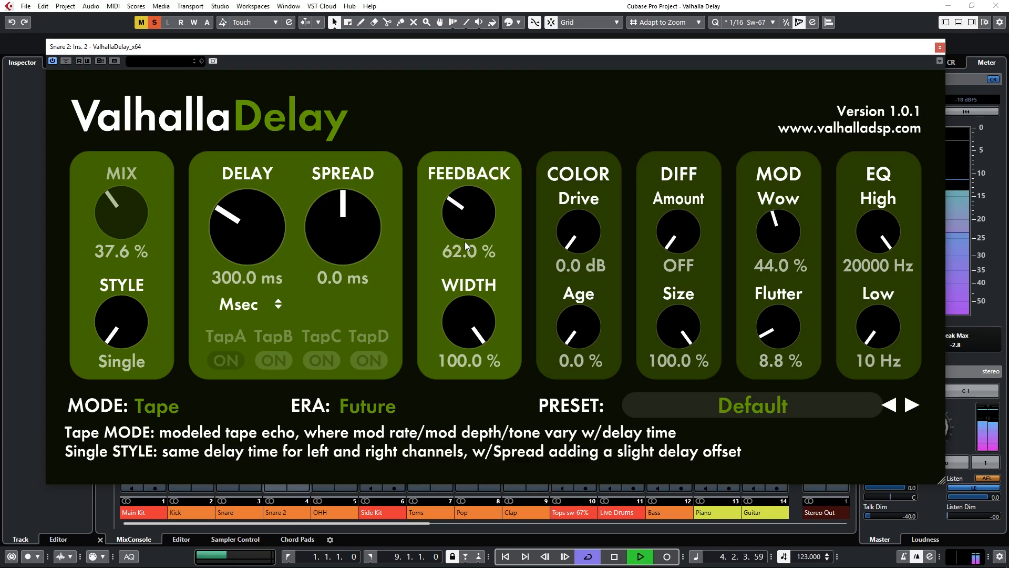
- Lower Wow to about 19.2%, audition Flutter at about 86.4%, reduce it to about 31.6%, and stop playback
drag(780, 244, 780, 276)
drag(774, 326, 816, 227)
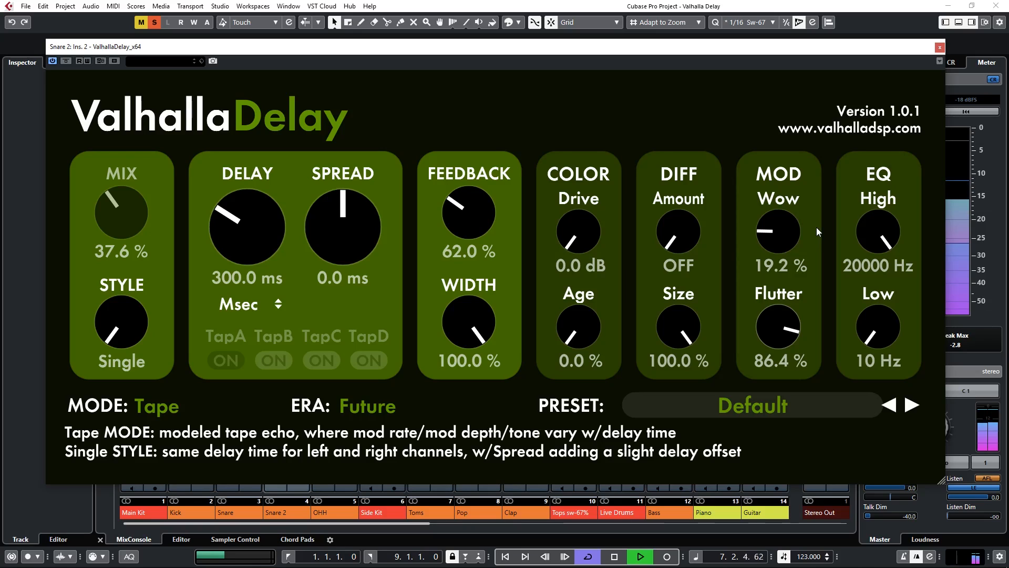
drag(779, 327, 784, 377)
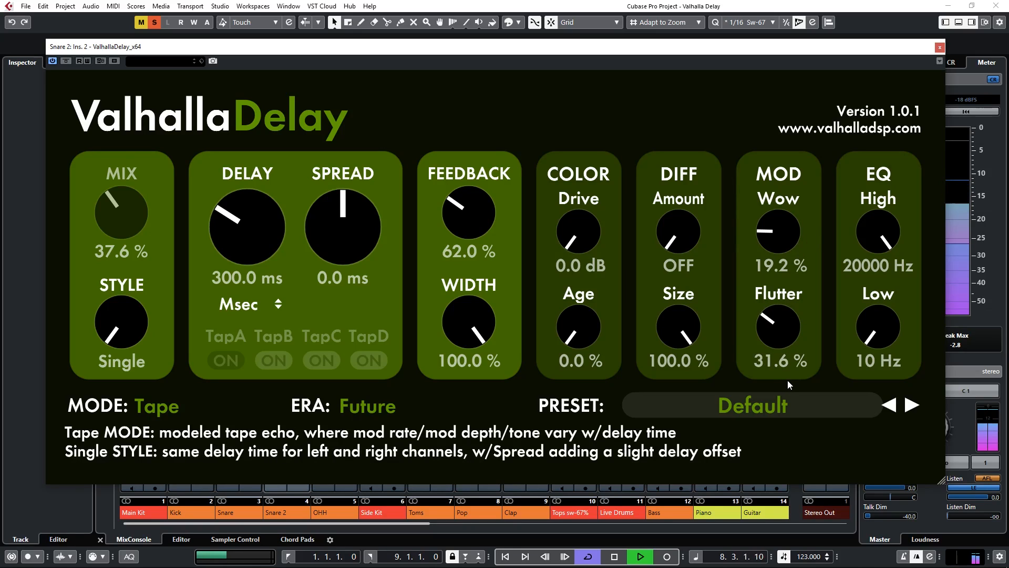
key(space)
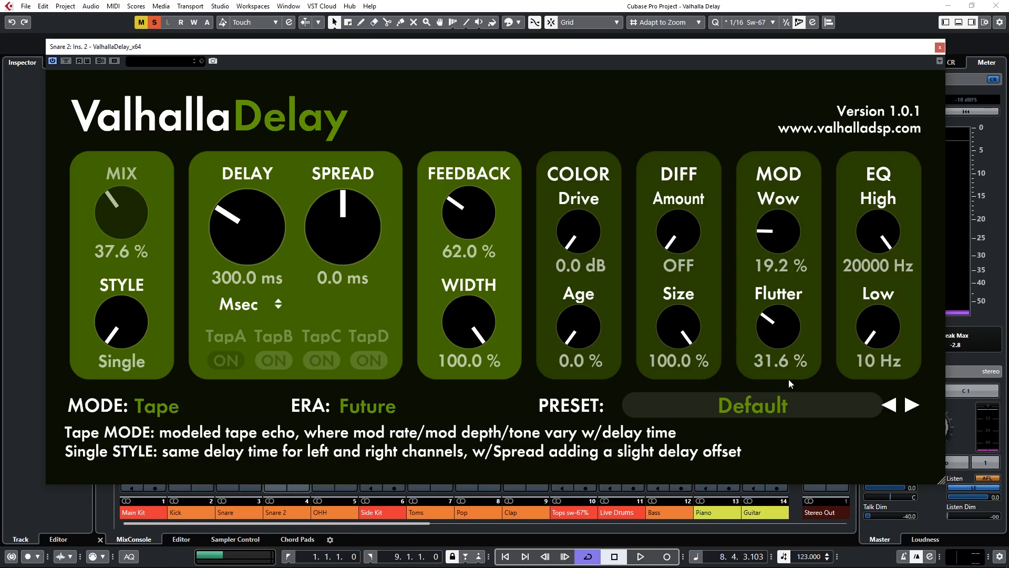
- Change the delay mode to Pitch and raise the pitch shift to 24.00 semitones during snare playback
click(176, 413)
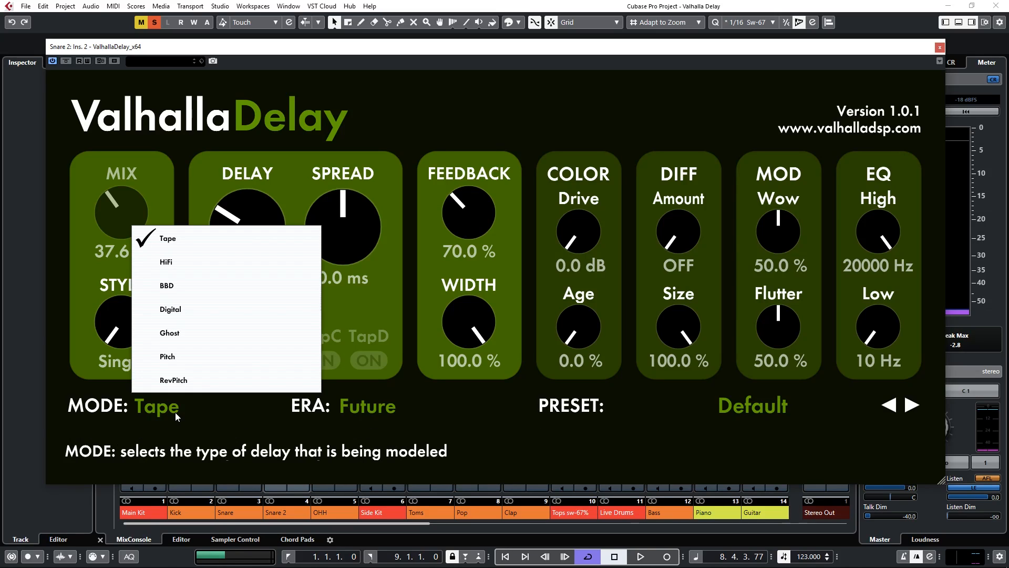
click(181, 349)
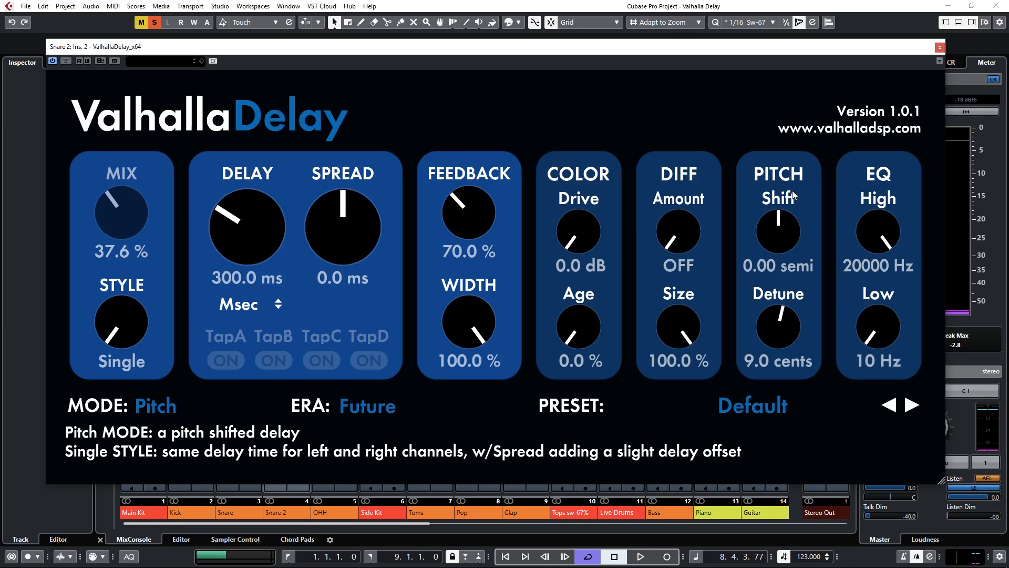
key(space)
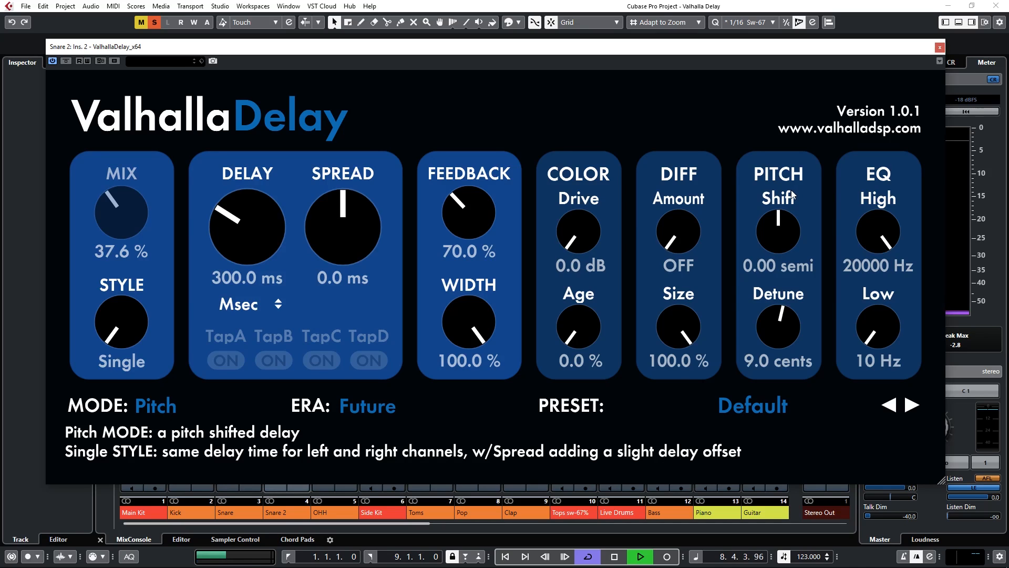
drag(791, 233, 802, 202)
drag(791, 242, 796, 173)
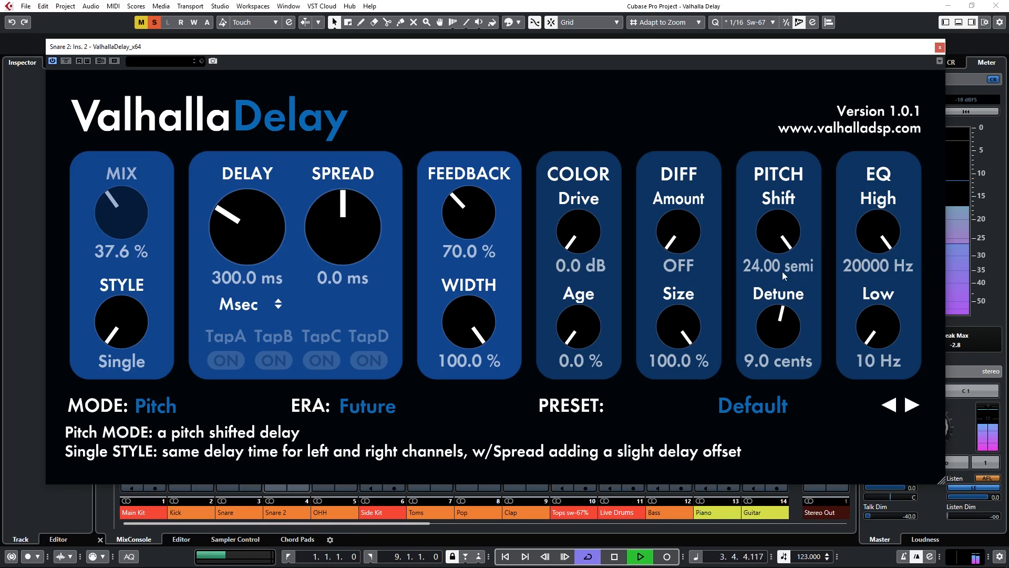
- Reduce the Detune to about 0.2 cents, lower the pitch shift to about -7.30 semitones, and stop playback
drag(786, 342, 787, 346)
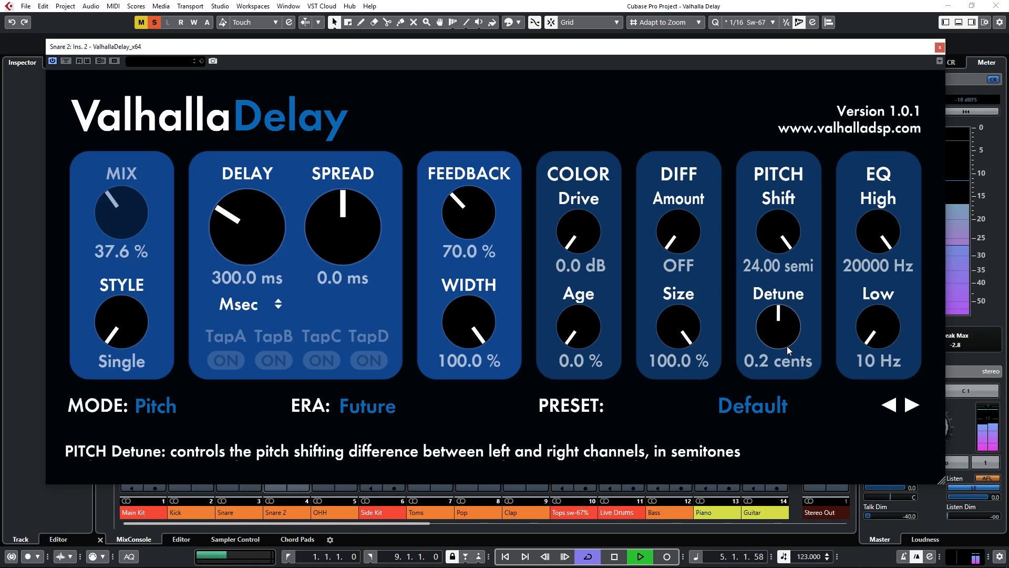
drag(786, 239, 803, 328)
key(space)
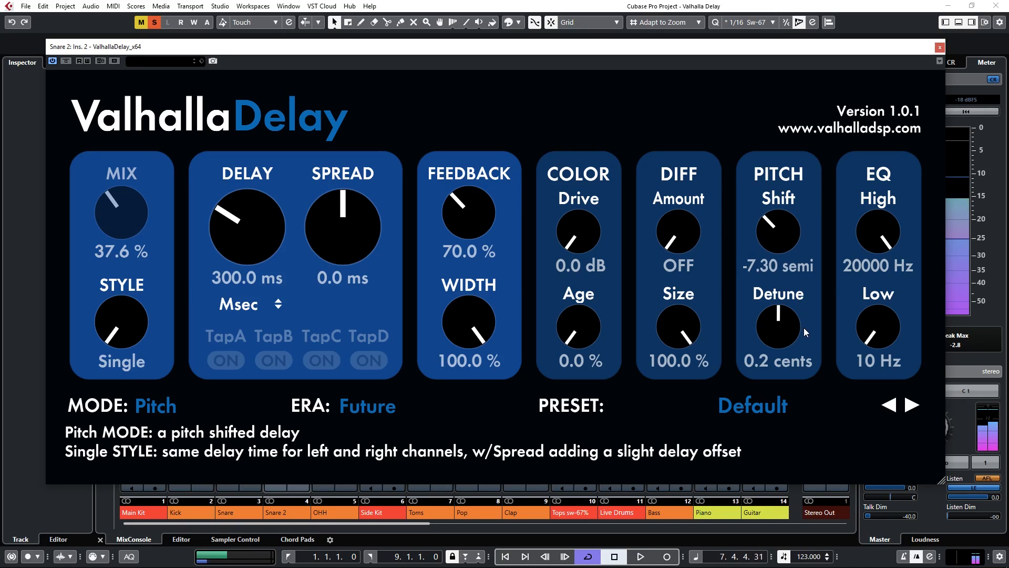
- Change the mode to RevPitch and audition the snare with Shift at about 4.42 semitones and Detune at about -32.6 cents
click(151, 417)
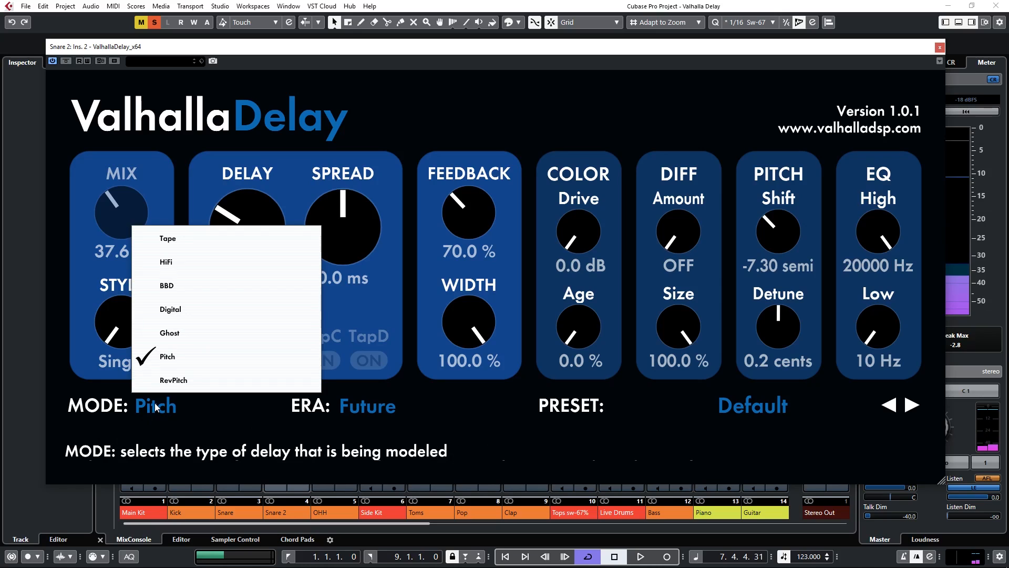
click(195, 377)
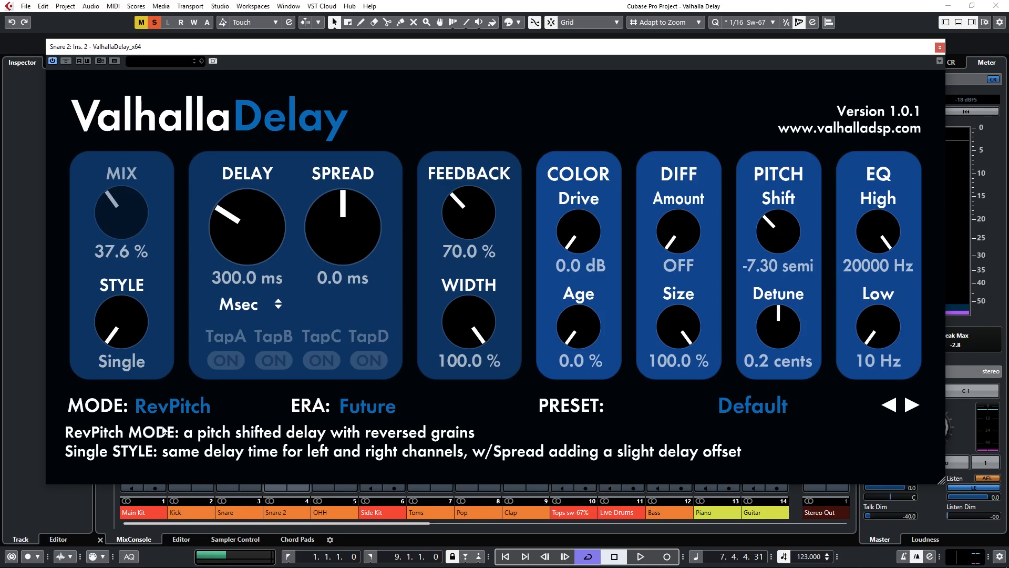
key(space)
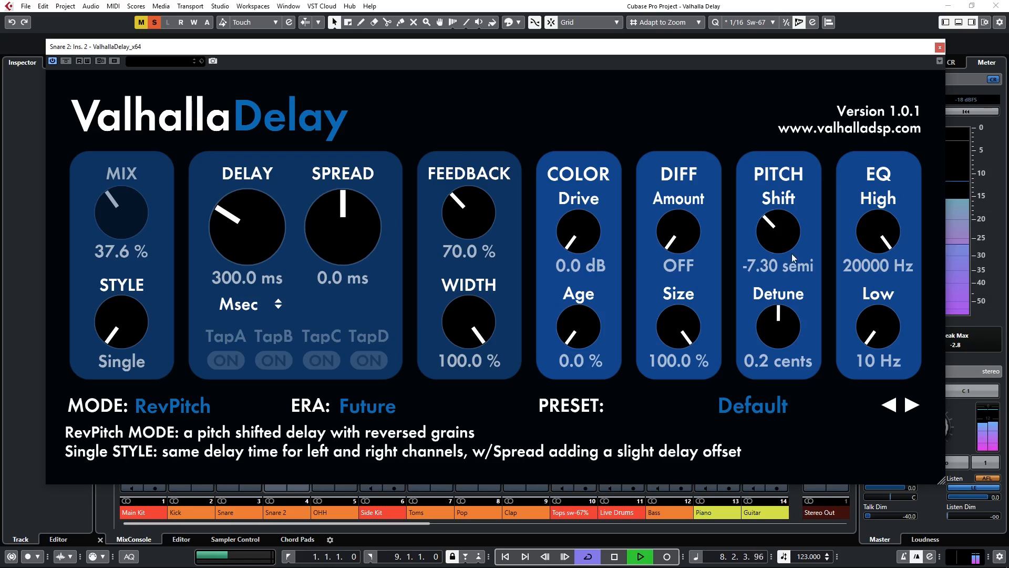
drag(782, 246, 788, 212)
mouse_move(788, 318)
mouse_down()
mouse_move(789, 302)
mouse_move(791, 333)
mouse_up()
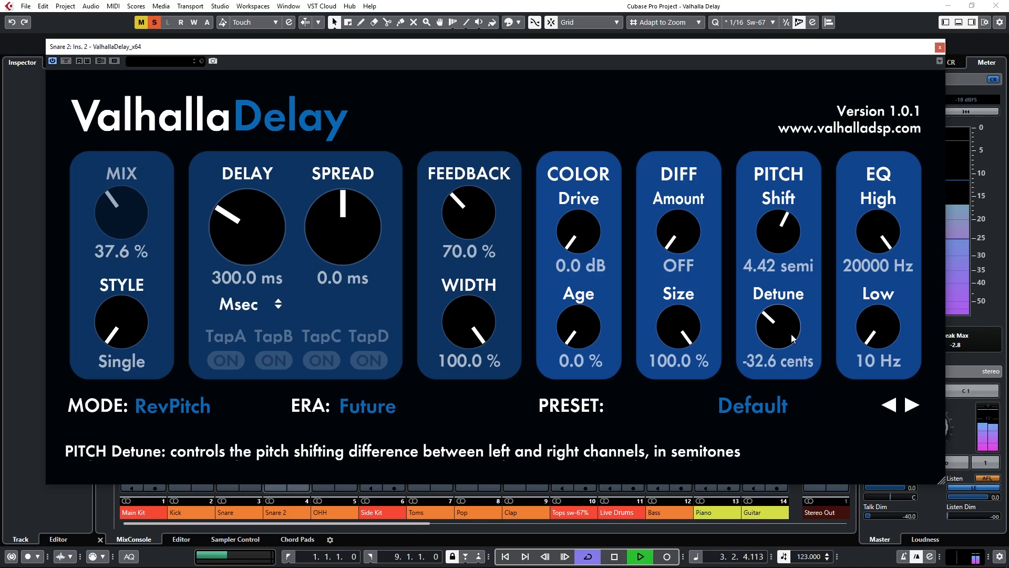
key(space)
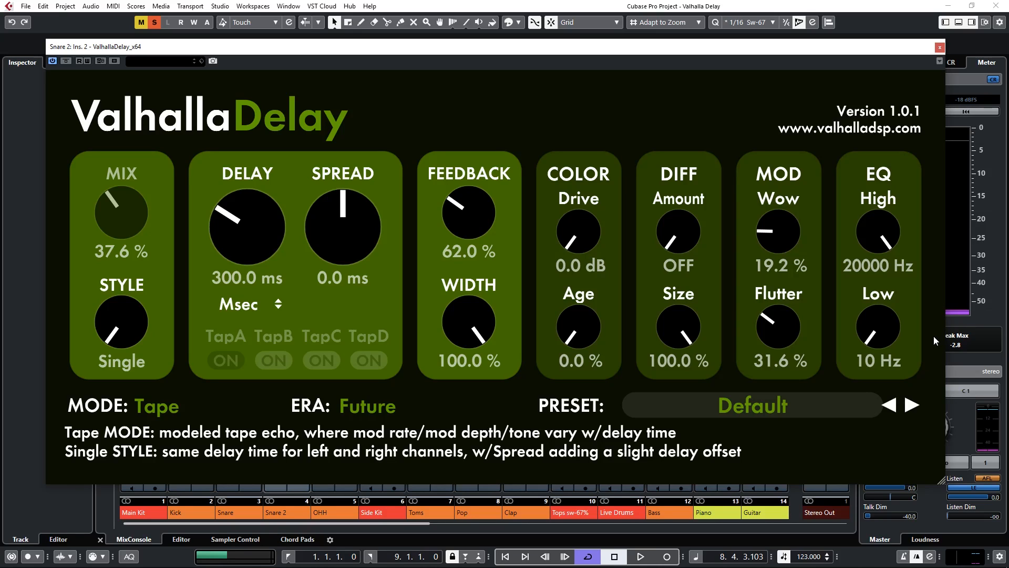
- Change the mode to HiFi and audition the EQ with the high cut at about 8440 Hz and low cut at 400 Hz
click(165, 408)
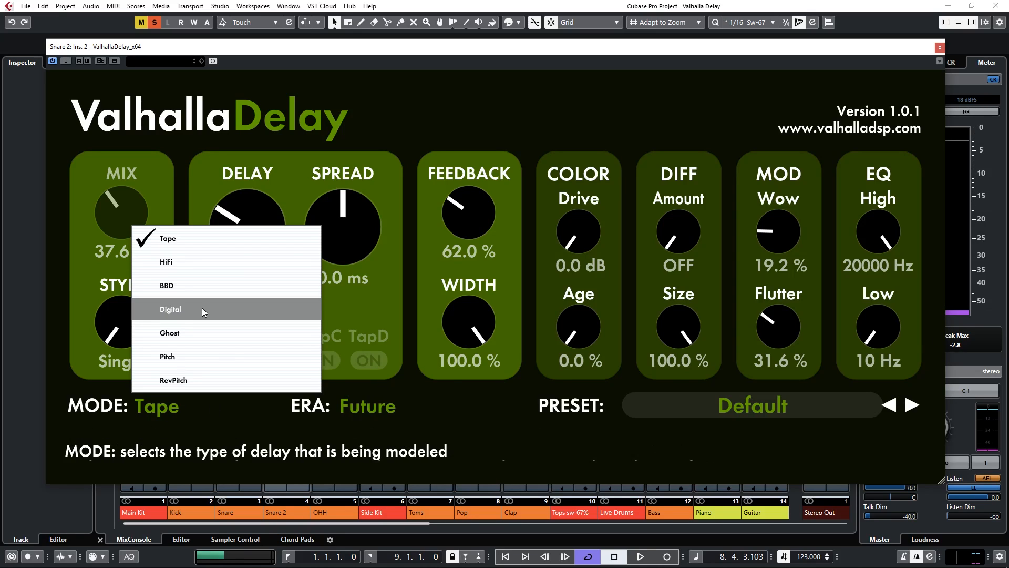
click(212, 261)
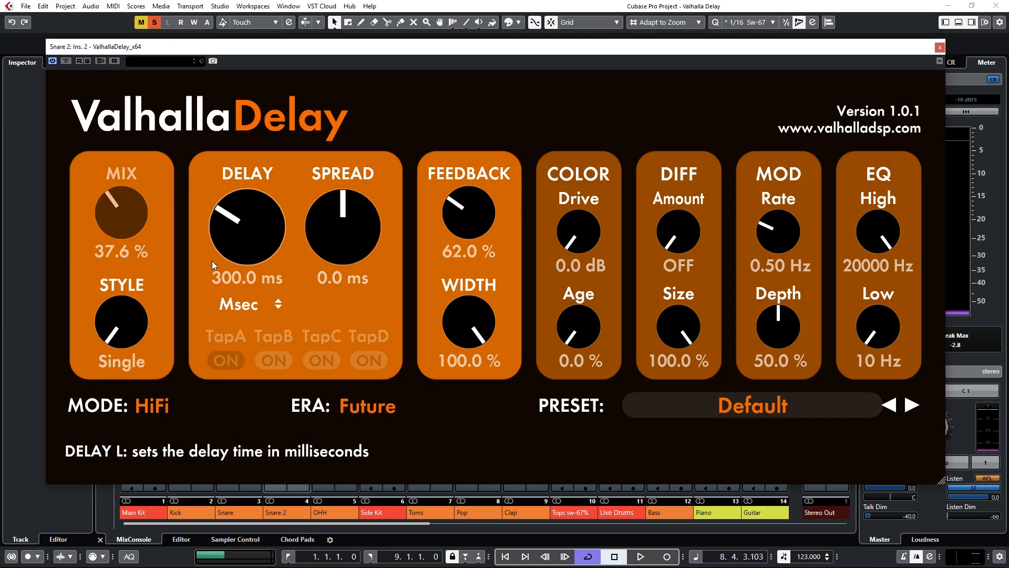
key(space)
drag(879, 232, 878, 304)
drag(884, 232, 887, 216)
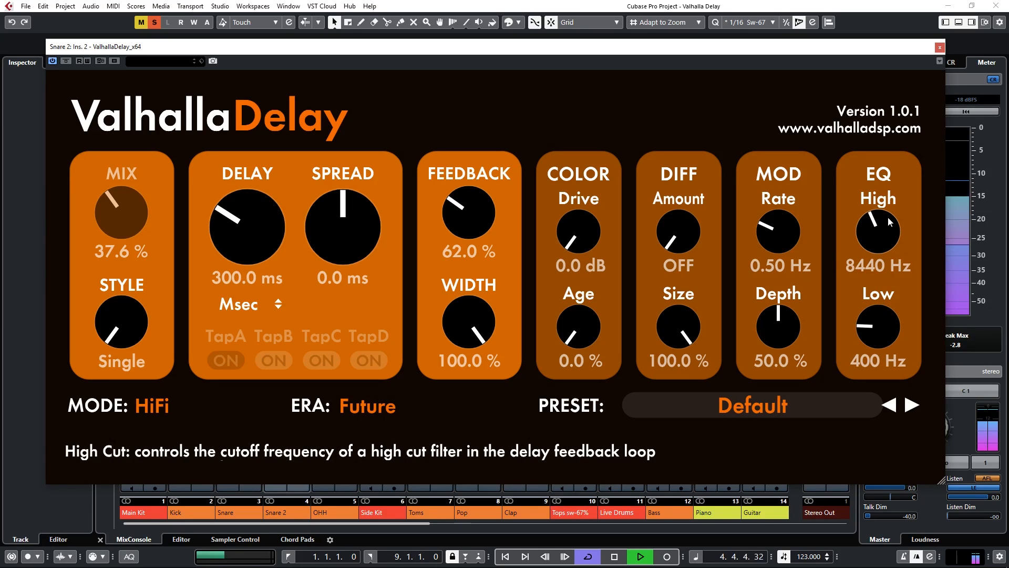
key(space)
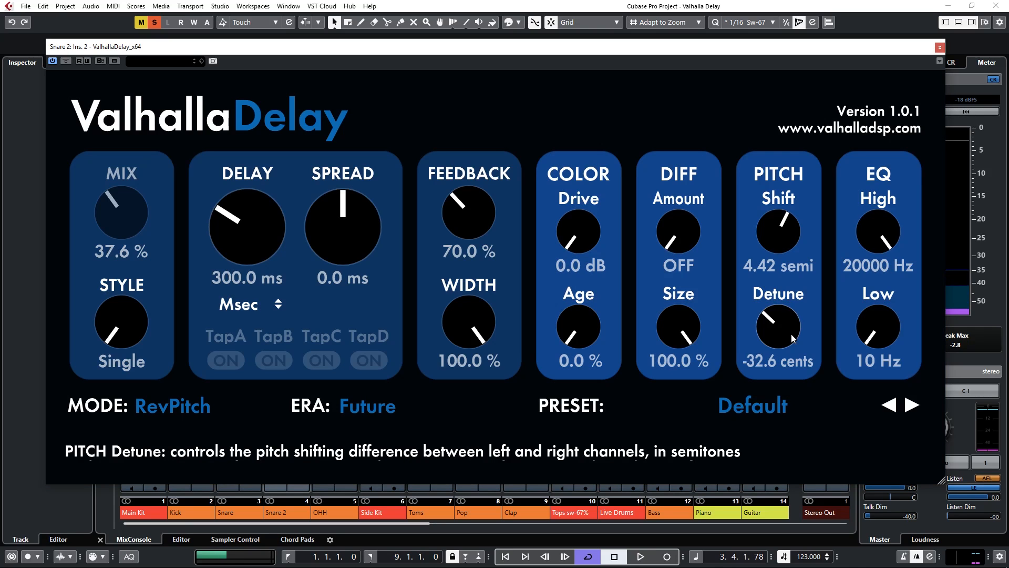
- Look over the preset list without loading one and toggle the Mix lock off and back on
click(798, 406)
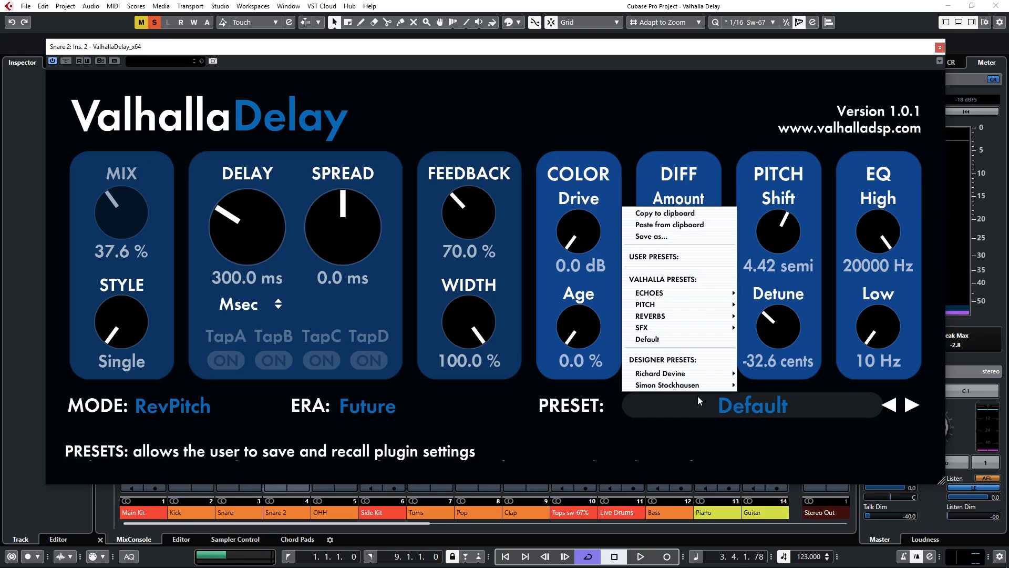
click(494, 390)
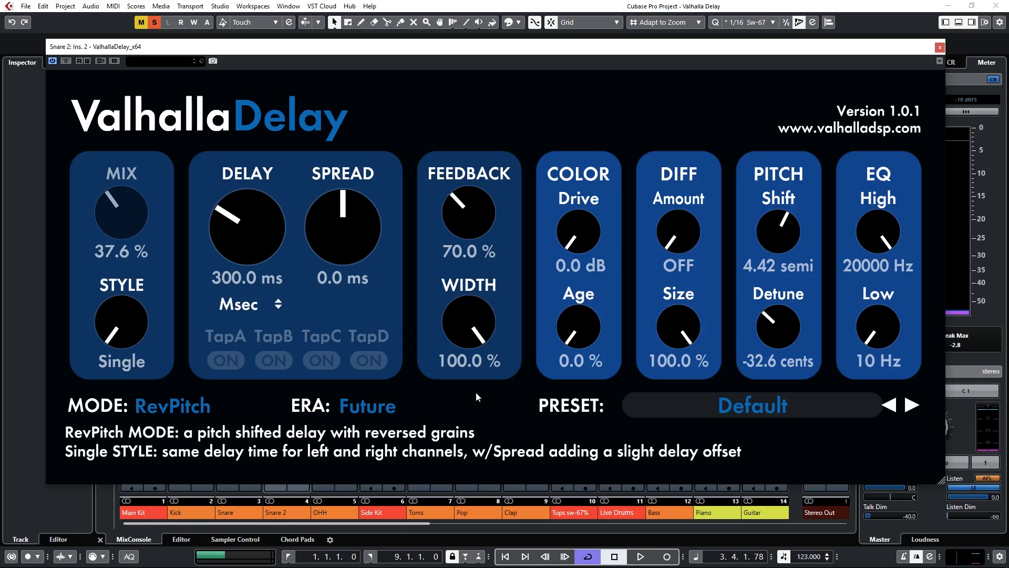
click(122, 175)
click(123, 176)
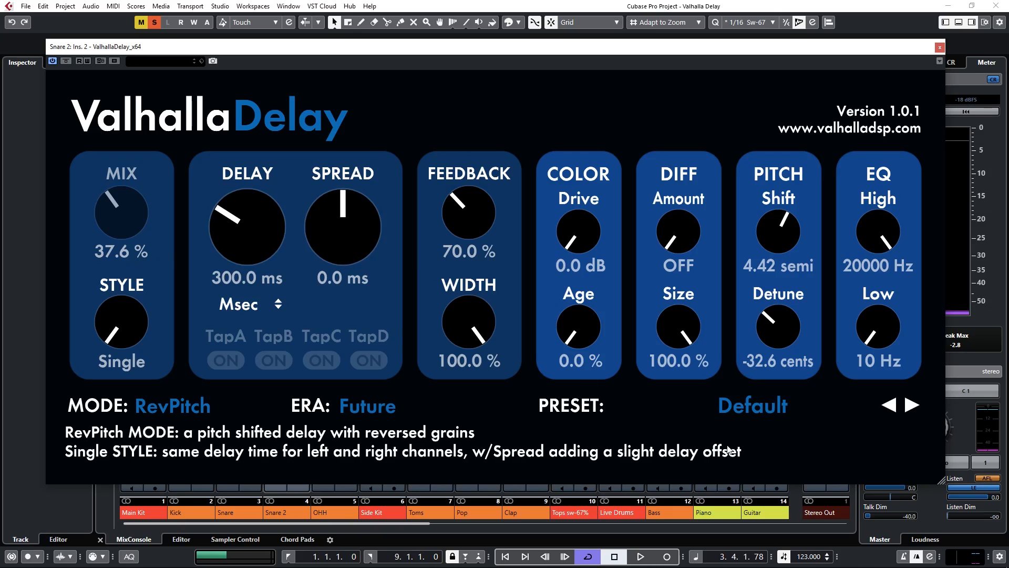
- Browse the factory and designer preset categories and load GHOST-Falling Snare from the Drums echoes
click(759, 415)
mouse_move(705, 385)
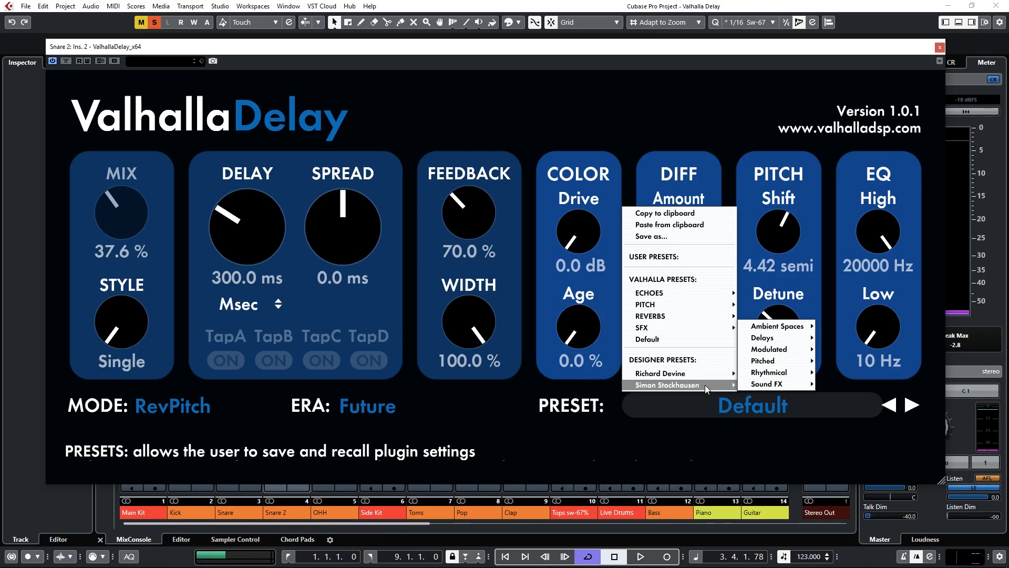
mouse_move(785, 365)
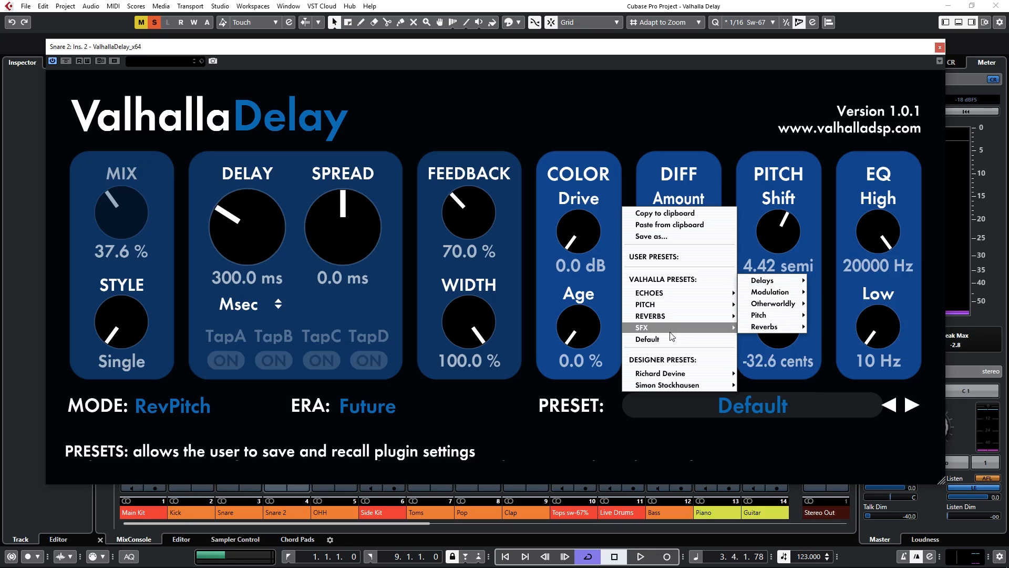
mouse_move(674, 292)
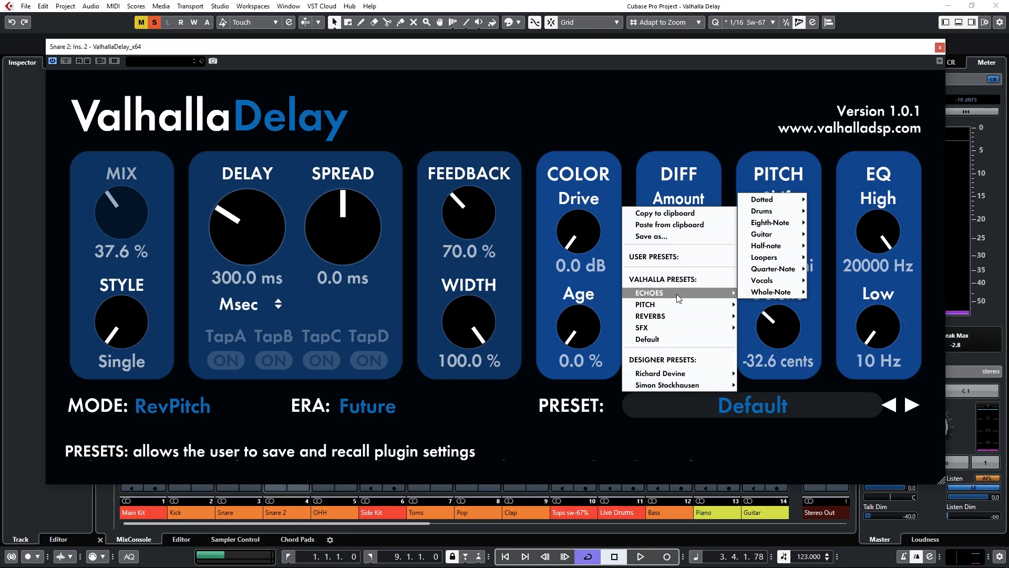
mouse_move(803, 277)
mouse_move(775, 210)
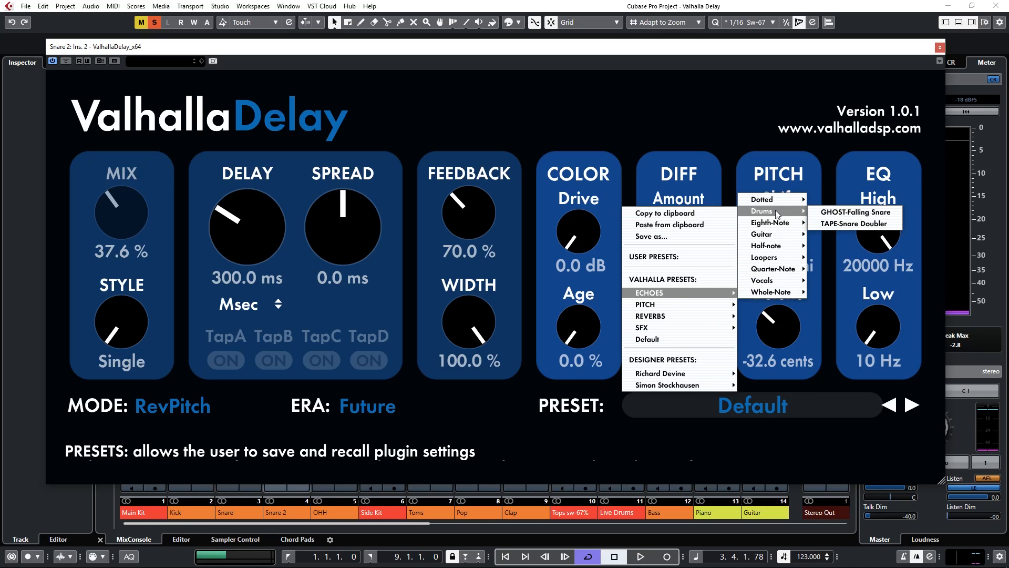
click(821, 214)
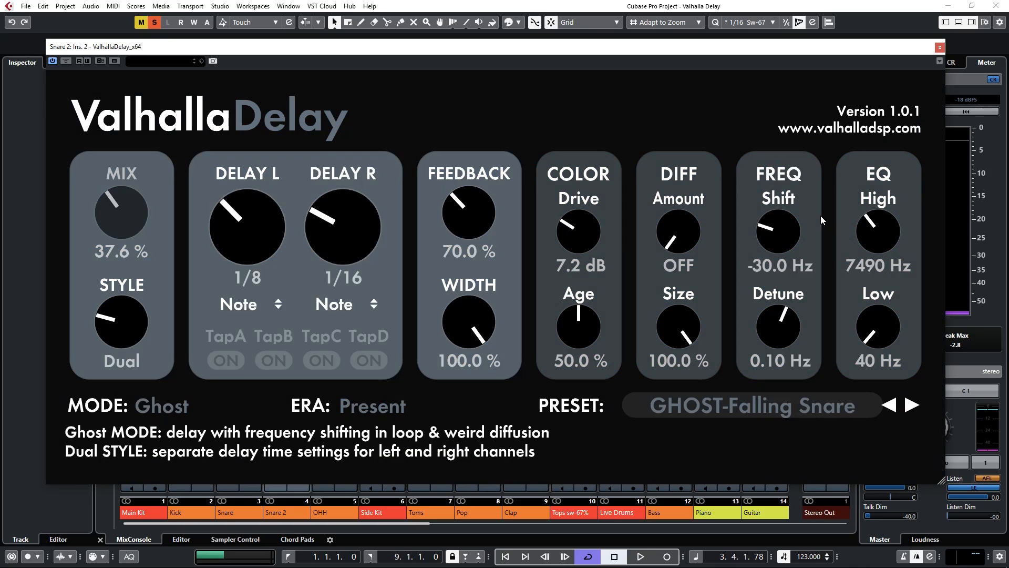
- Play the snare through the loaded preset and advance to the TAPE-Snare Doubler preset
key(space)
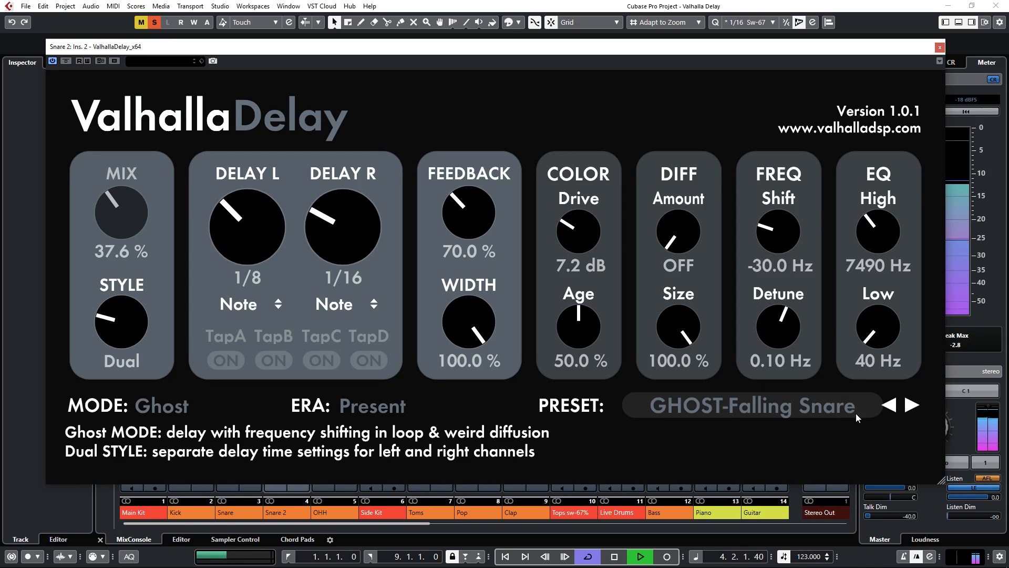
click(912, 405)
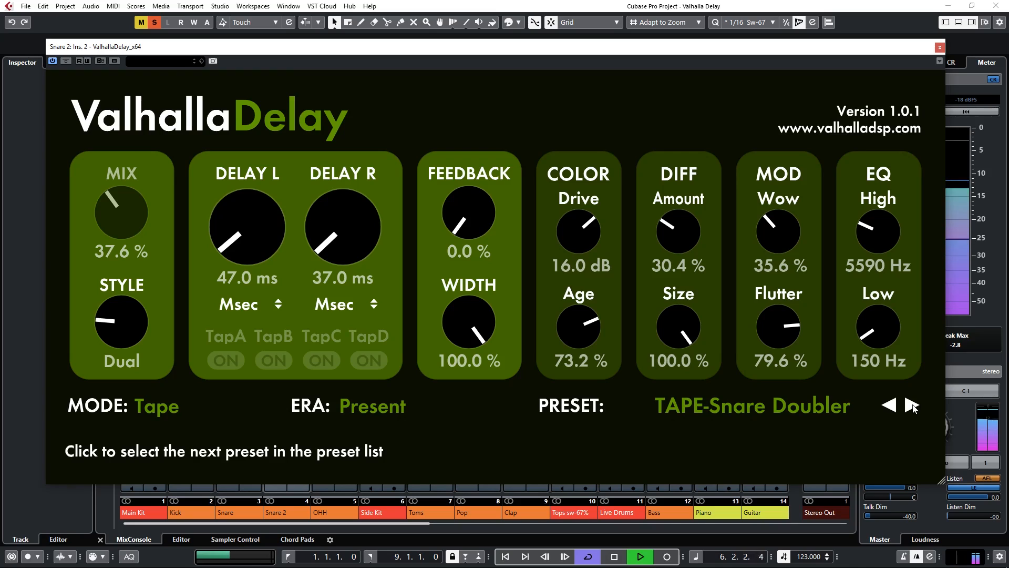
- Audition the next preset DIGITAL-Eighth-note Delay and the Pitch drum presets GHOST-Industrial, PITCH-Dinosaur Drums and PITCH-Drums of Doom
click(912, 405)
click(794, 408)
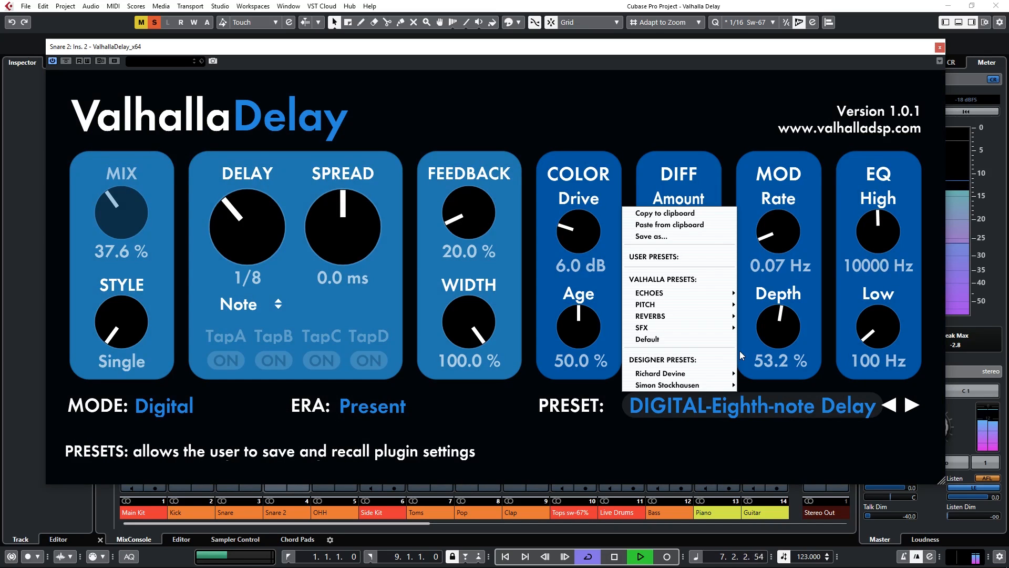
mouse_move(704, 302)
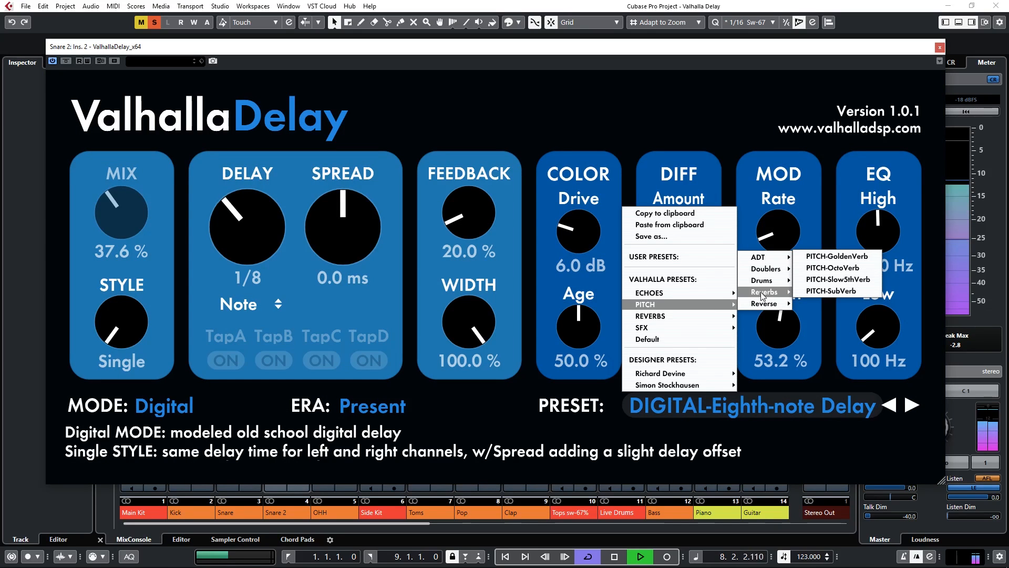
mouse_move(768, 283)
click(825, 280)
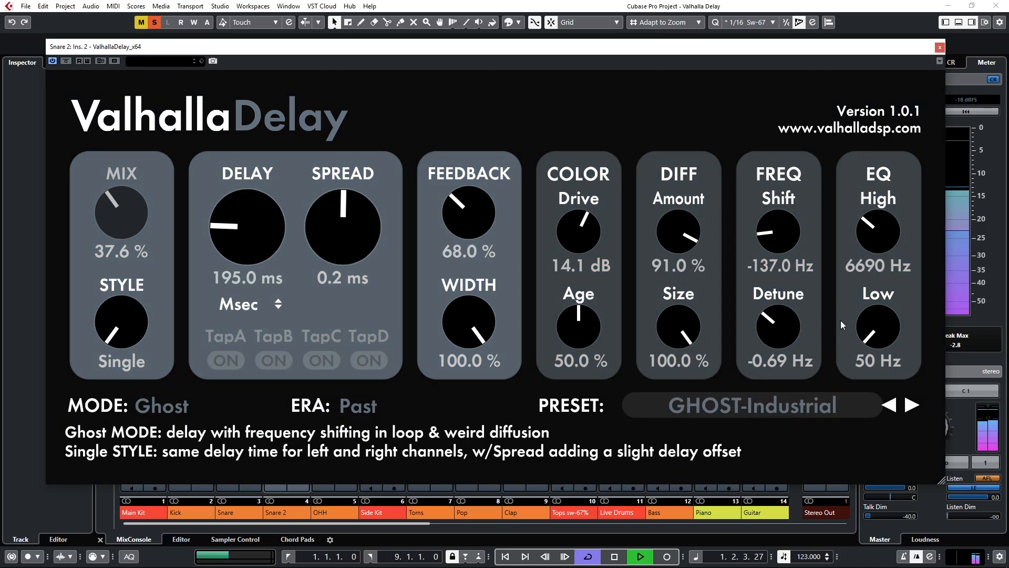
click(912, 405)
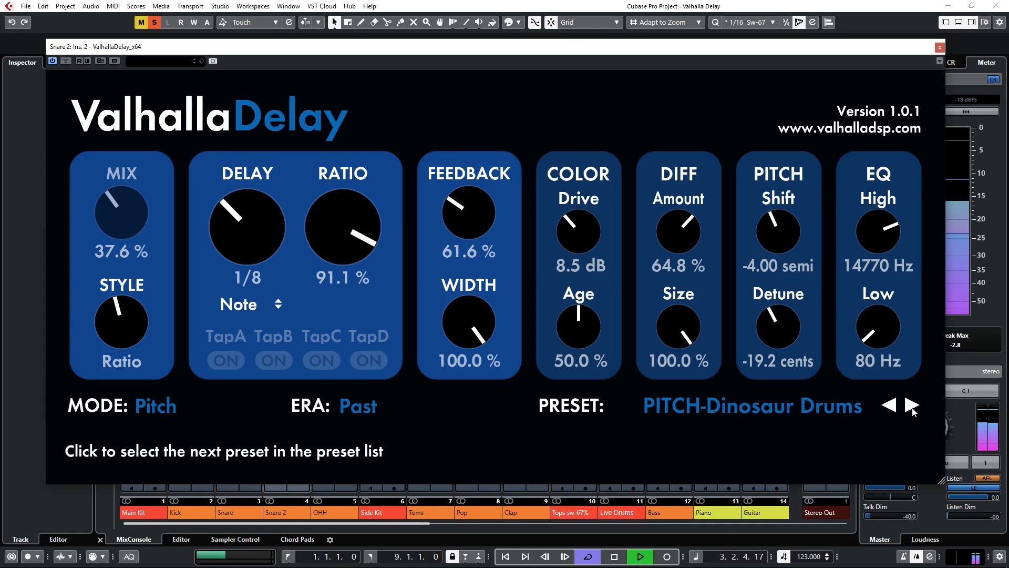
click(912, 406)
- Load DIGITAL-Almost Gated Drum Verb from the drum reverb presets and advance to HiFi-Real Plate
click(807, 411)
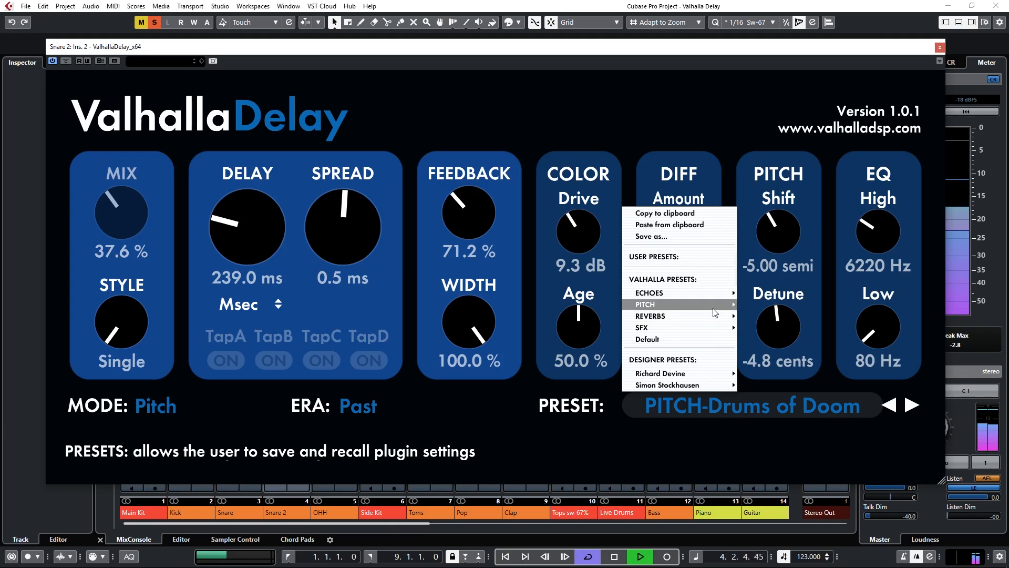
mouse_move(715, 313)
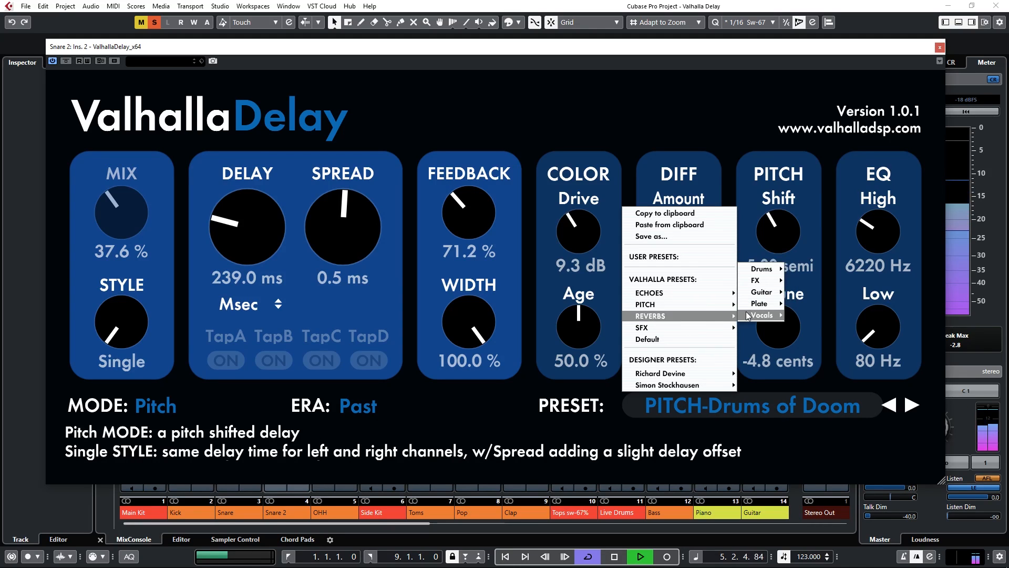
mouse_move(772, 282)
mouse_move(761, 278)
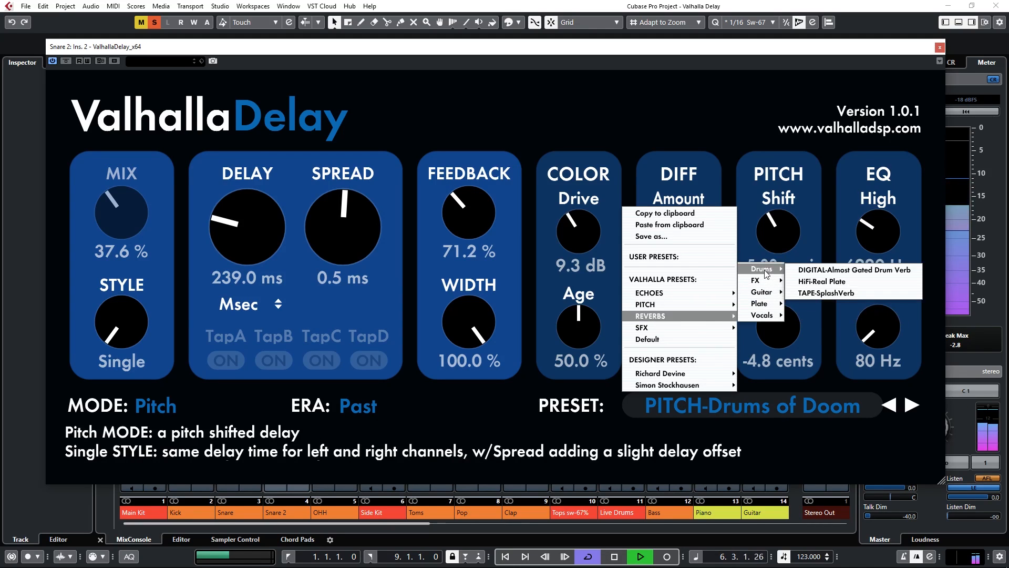
click(830, 269)
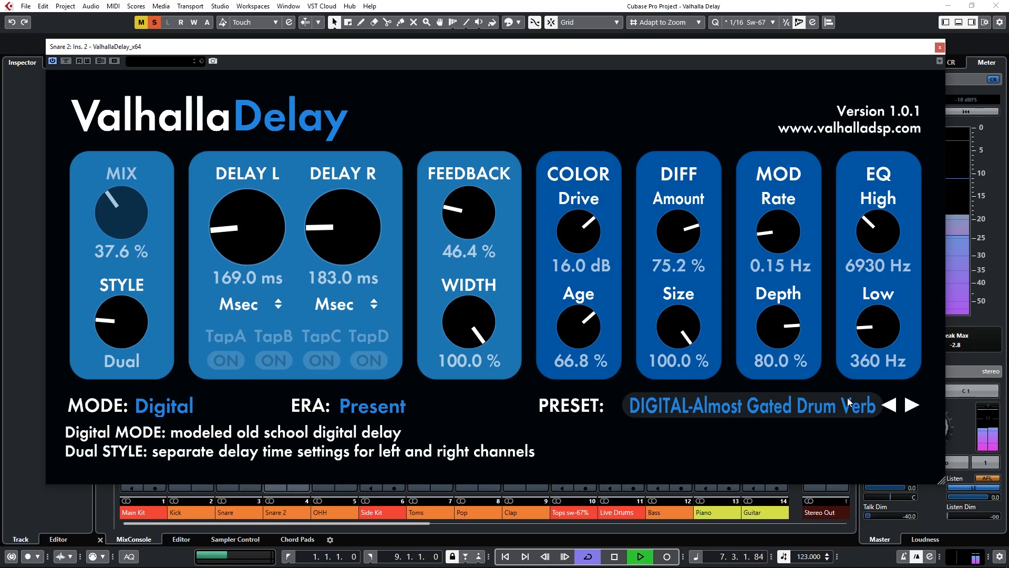
click(910, 409)
- Load BBD-SettingSun from the SFX presets and advance through TAPE-Broken Projector and DIGITAL-Reso Flanger to BBD-The Darkness
click(745, 412)
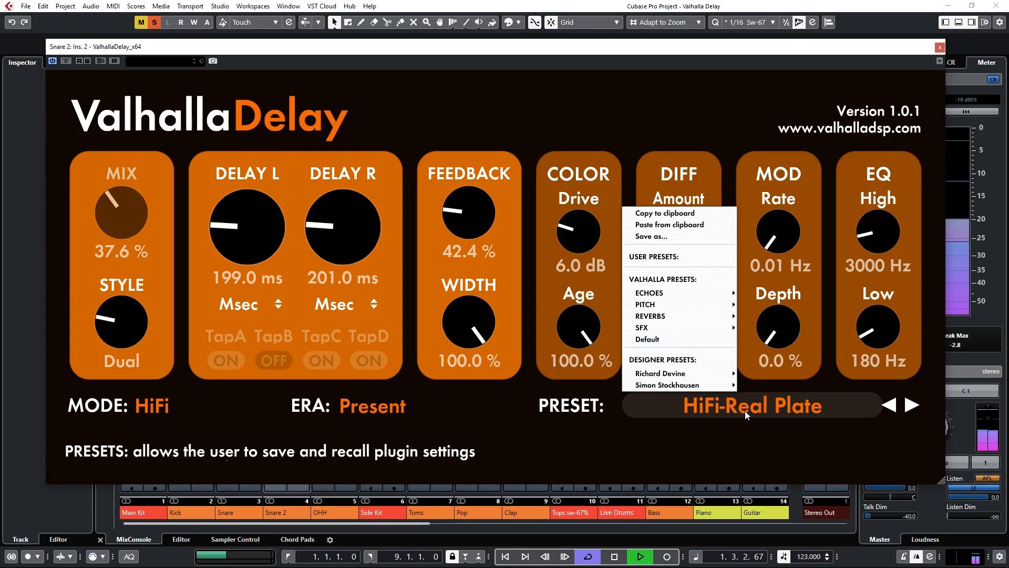
mouse_move(697, 326)
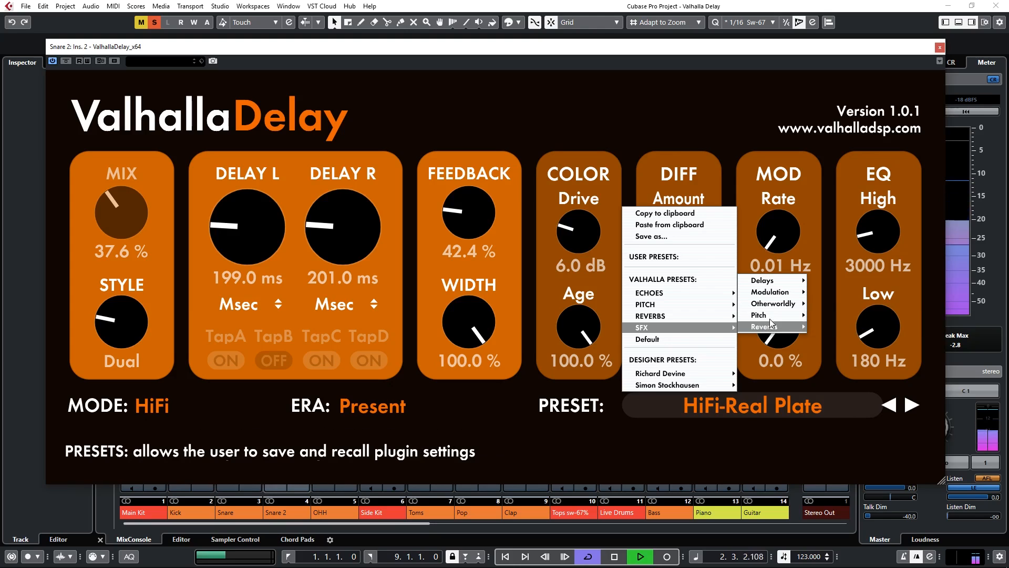
mouse_move(770, 292)
click(828, 283)
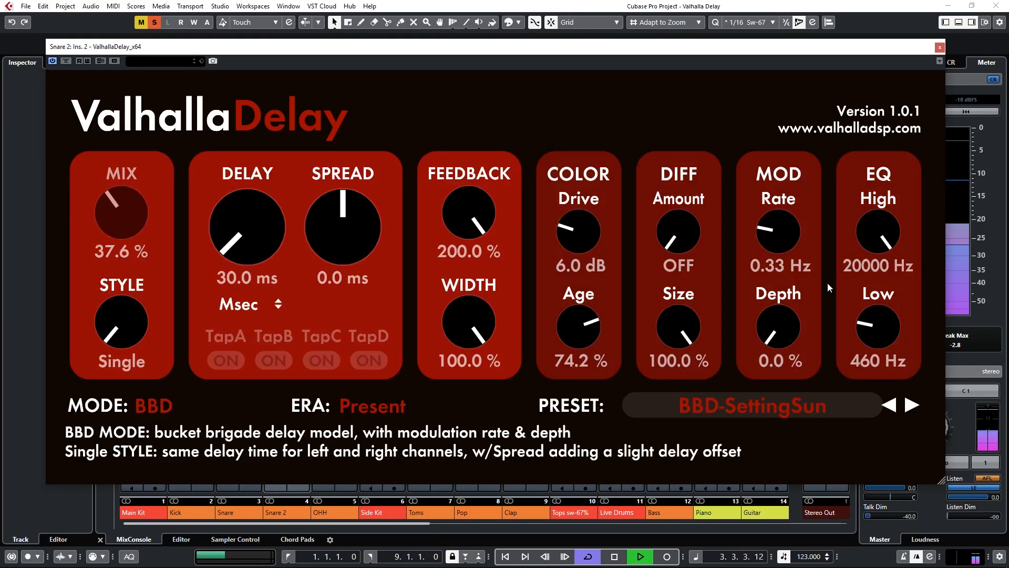
click(910, 406)
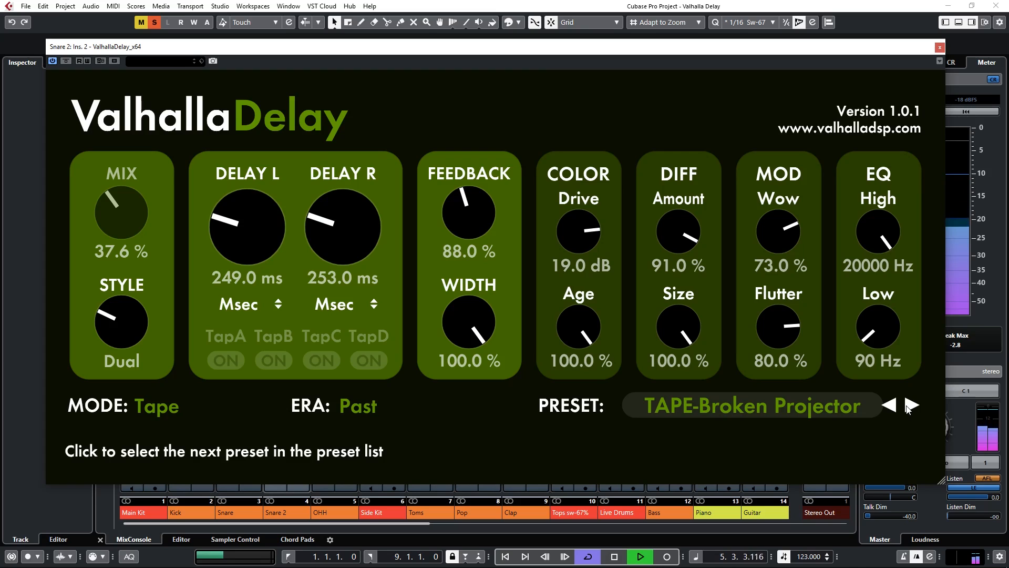
click(910, 406)
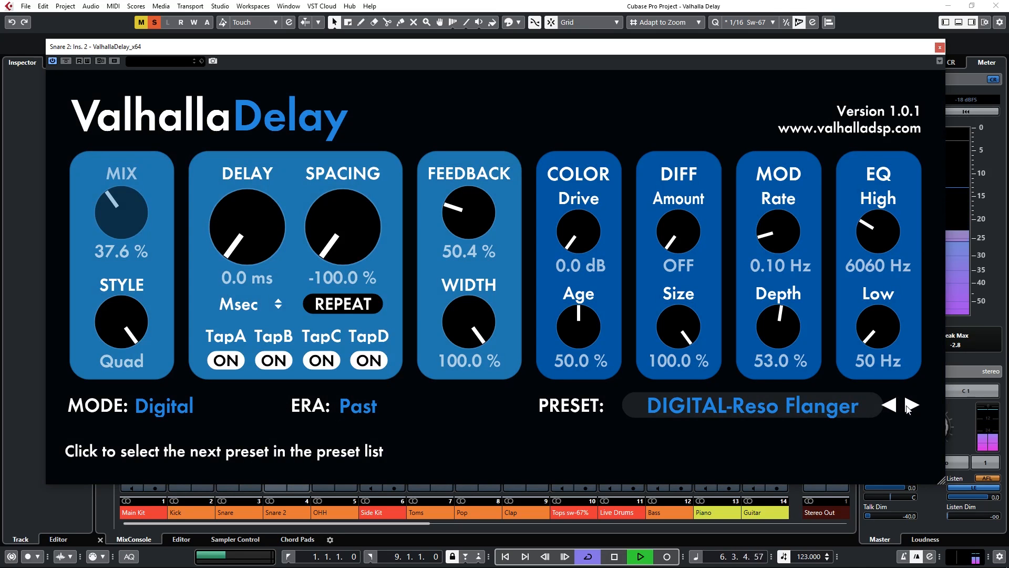
click(910, 406)
- Load Syncopator from the Rhythmical designer presets, go back to Simple Pong Ping and stop playback
click(778, 405)
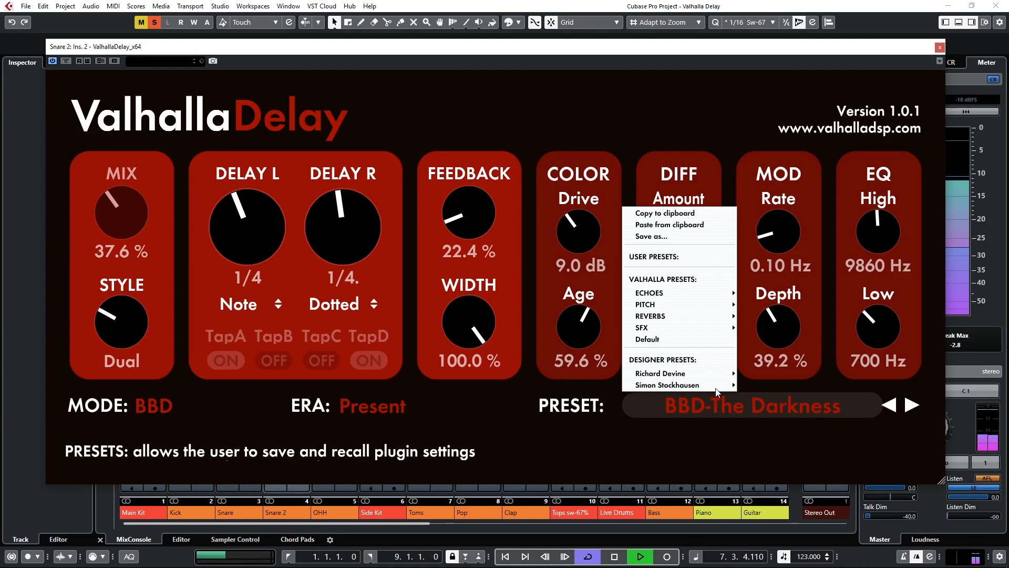
mouse_move(715, 384)
mouse_move(791, 370)
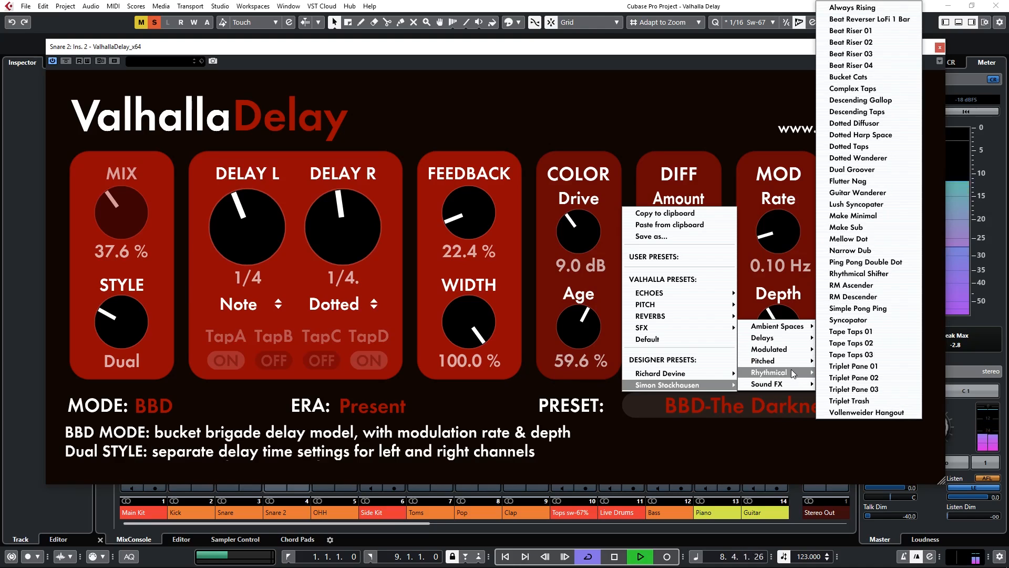
click(849, 320)
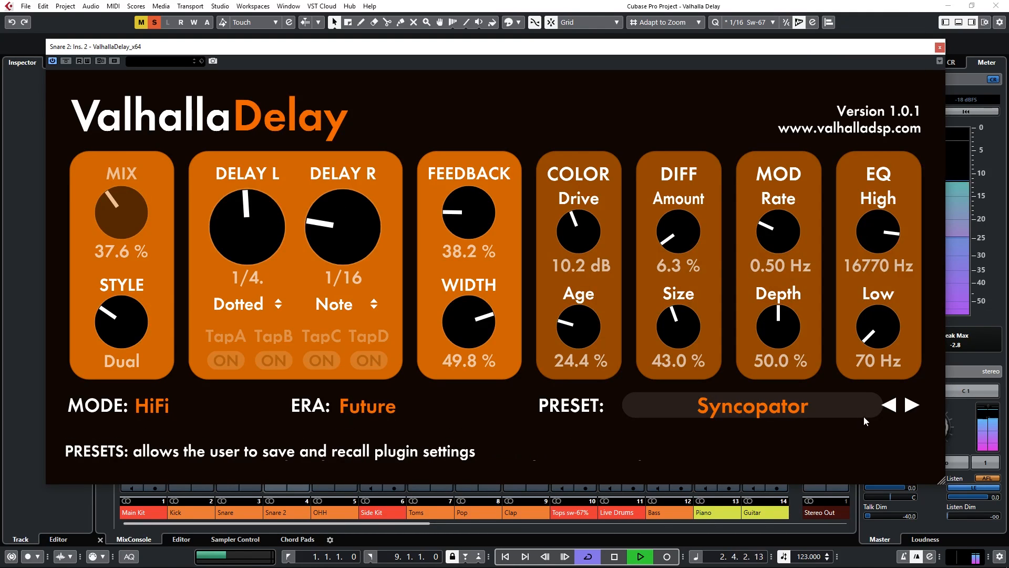
click(891, 409)
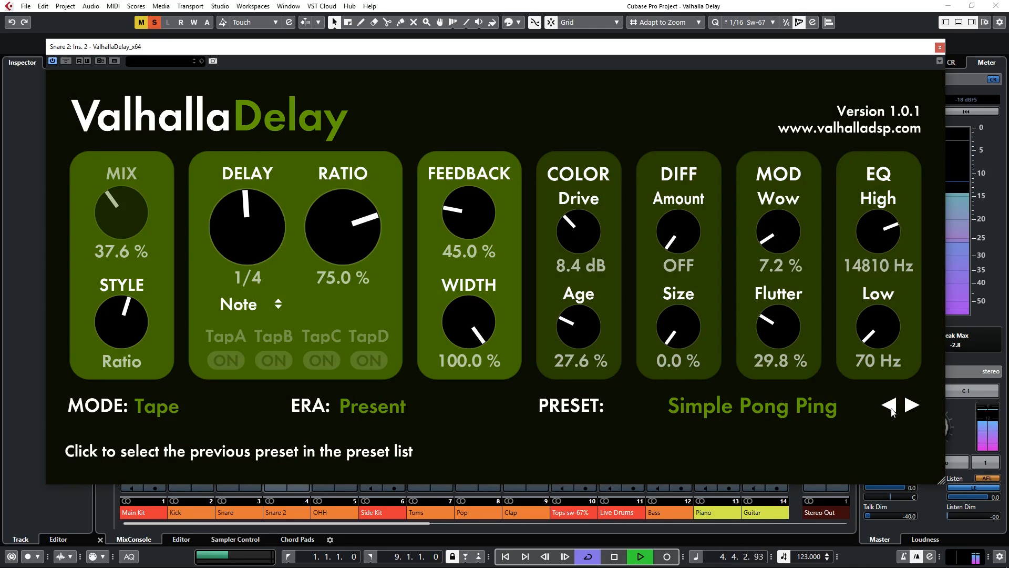
key(space)
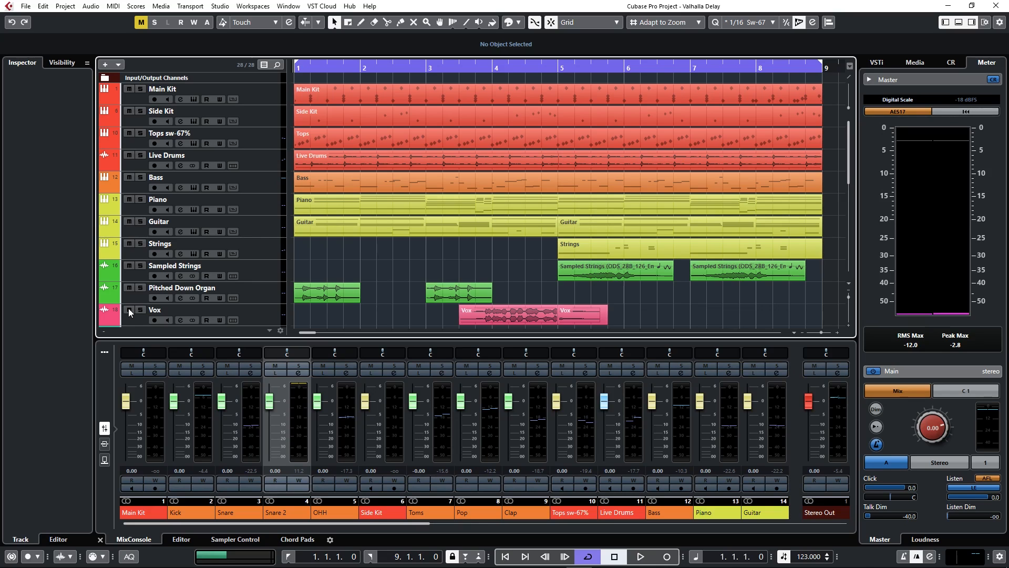
- Play the full mix, solo the Guitar track and look at its virtual instrument
key(space)
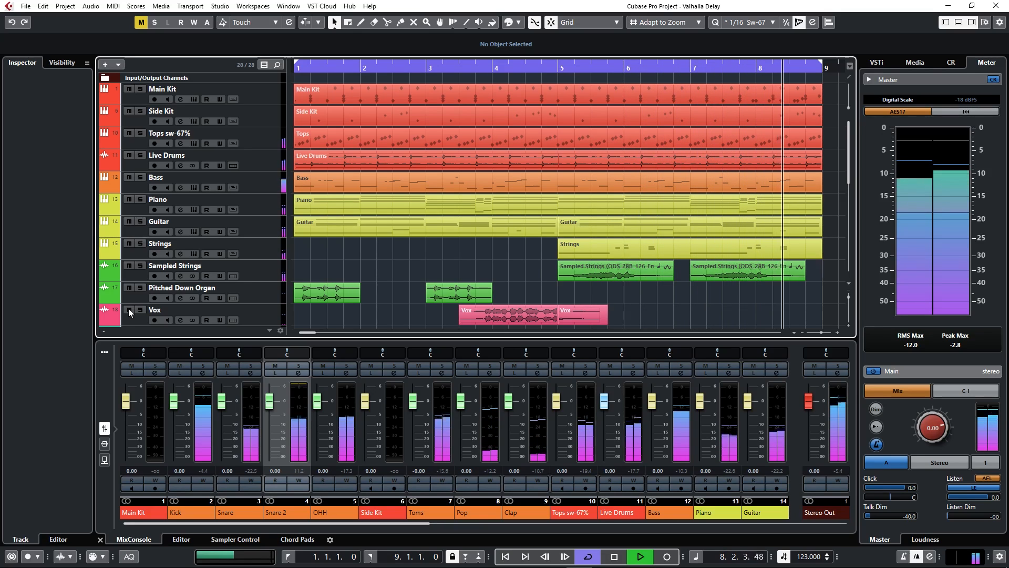
click(142, 222)
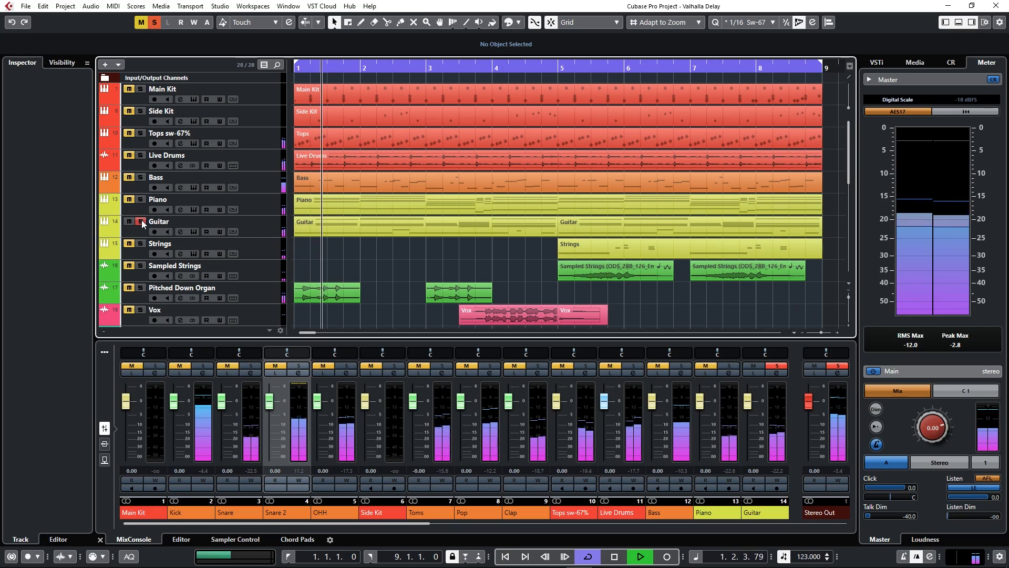
click(193, 232)
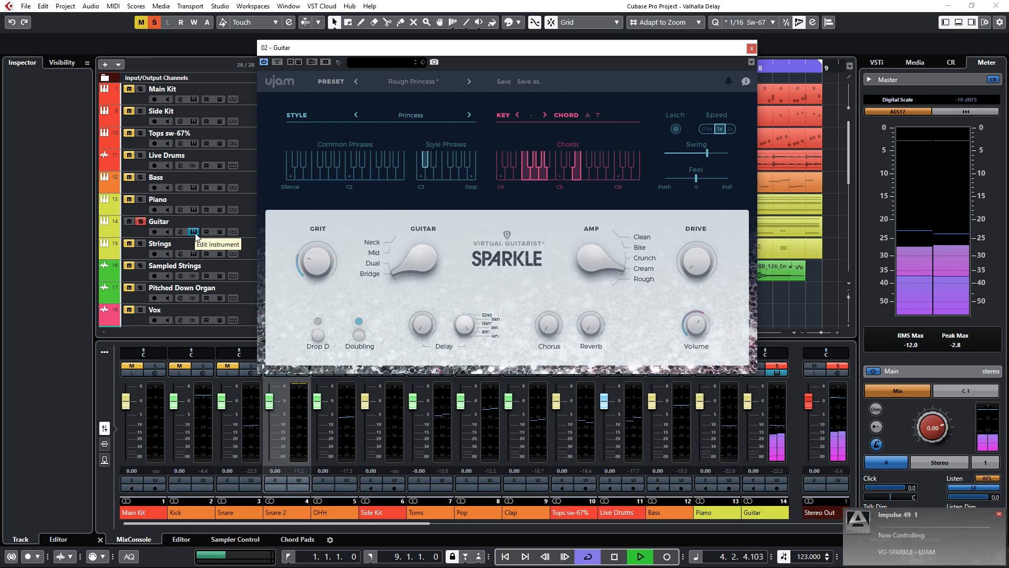
click(195, 232)
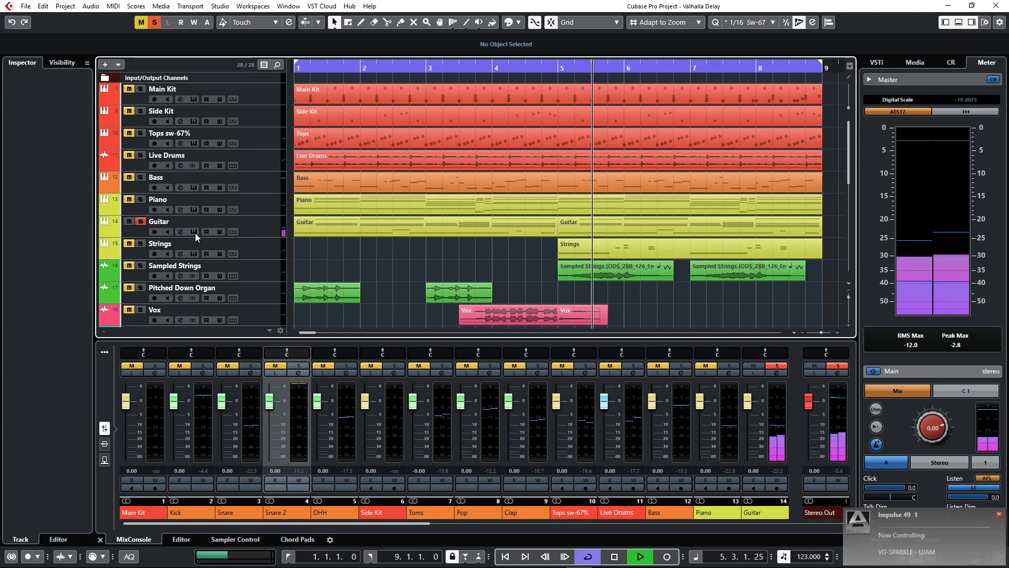
- Examine the ValhallaDelay insert on the Guitar channel while it plays and stop playback
click(181, 231)
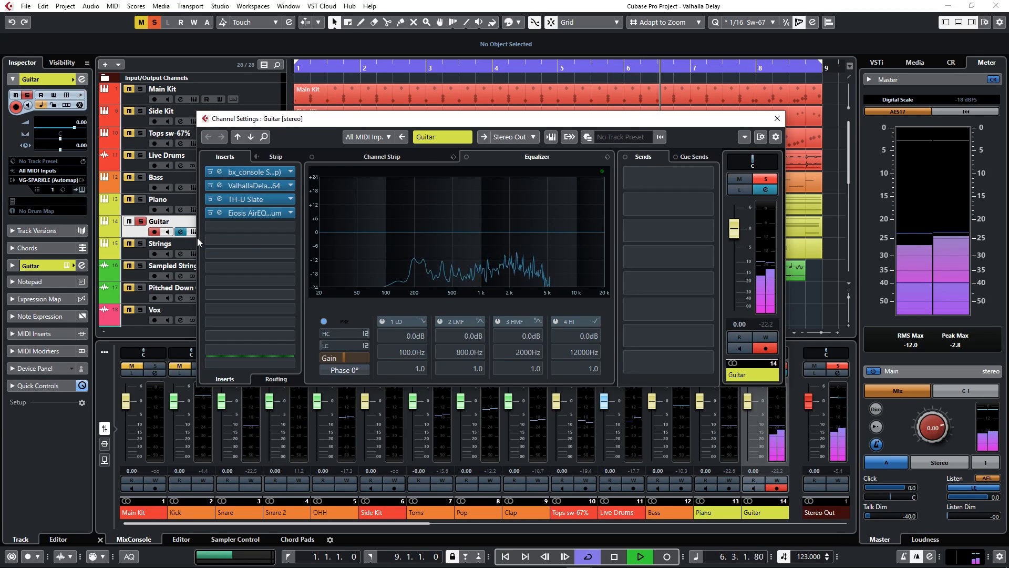
click(221, 184)
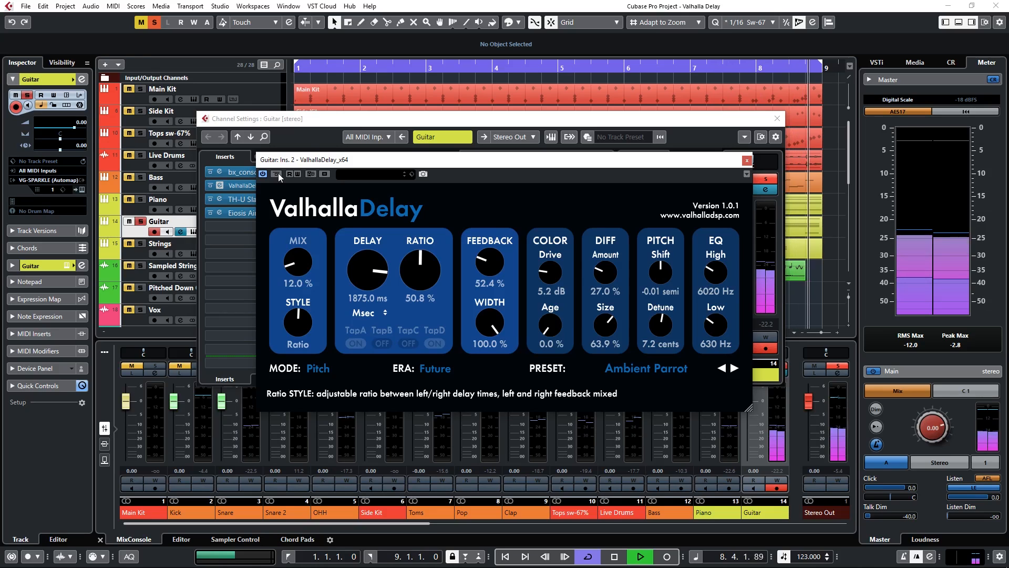
key(space)
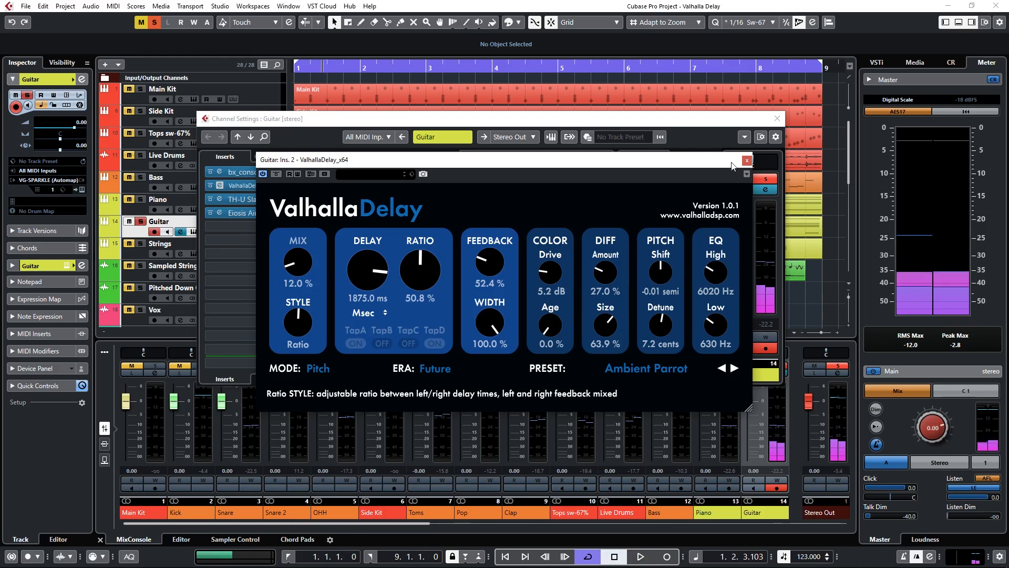
- Close the Guitar track's plugin and channel settings windows and turn off its solo
click(747, 161)
click(778, 118)
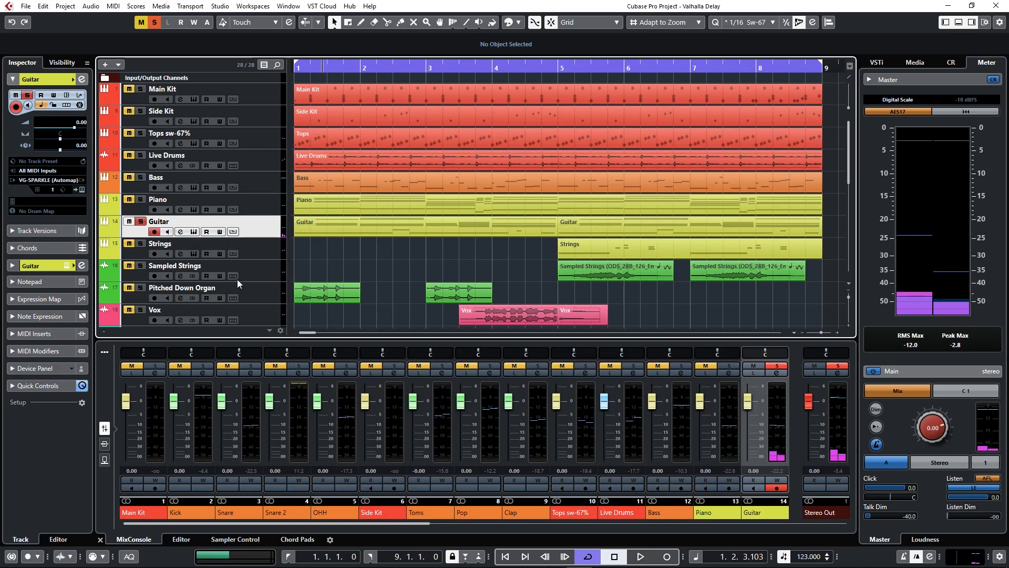
click(143, 221)
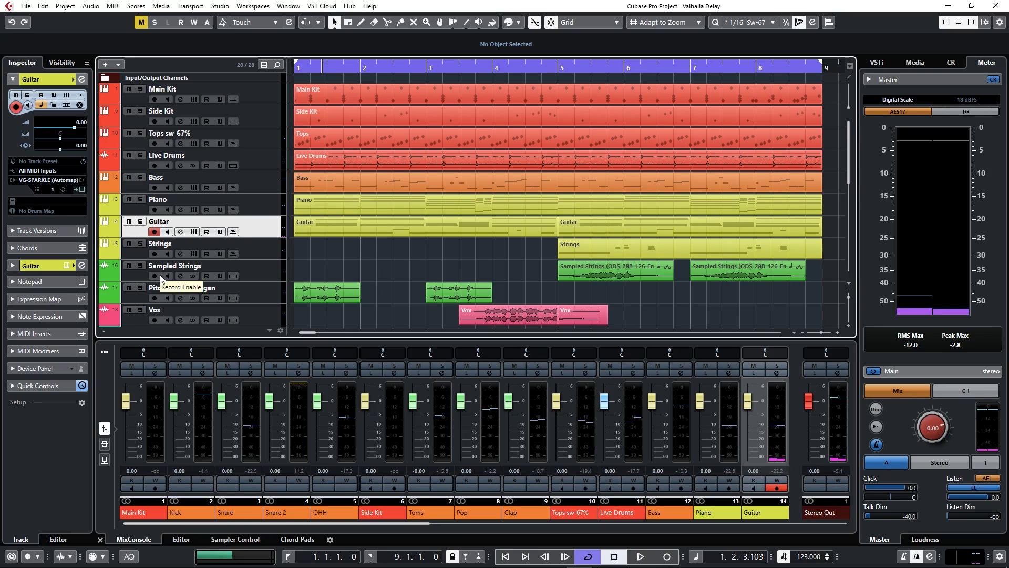
- Open the ValhallaDelay insert on the Pitched Down Organ track and move its window clear of the first bars
click(269, 295)
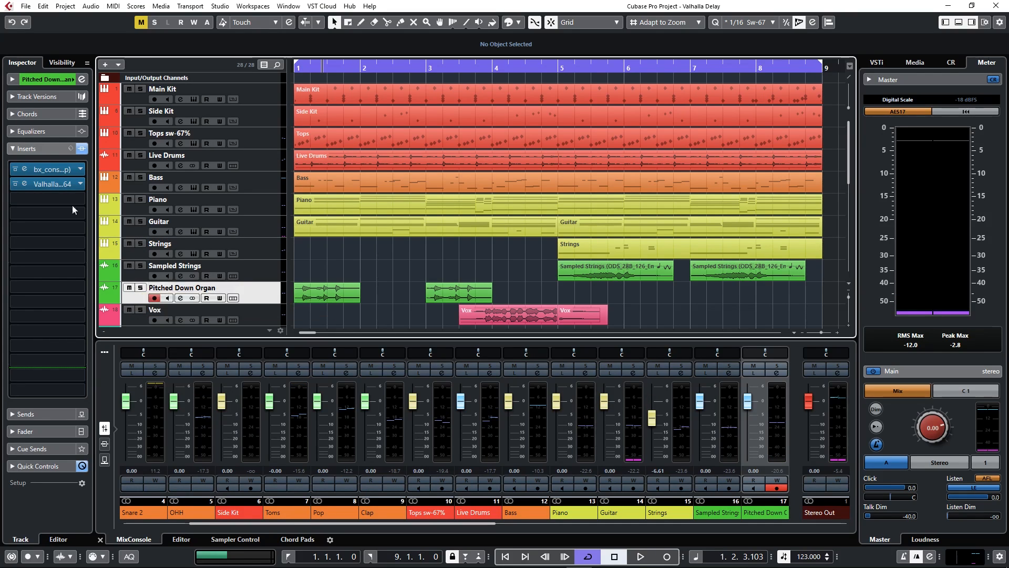
click(24, 184)
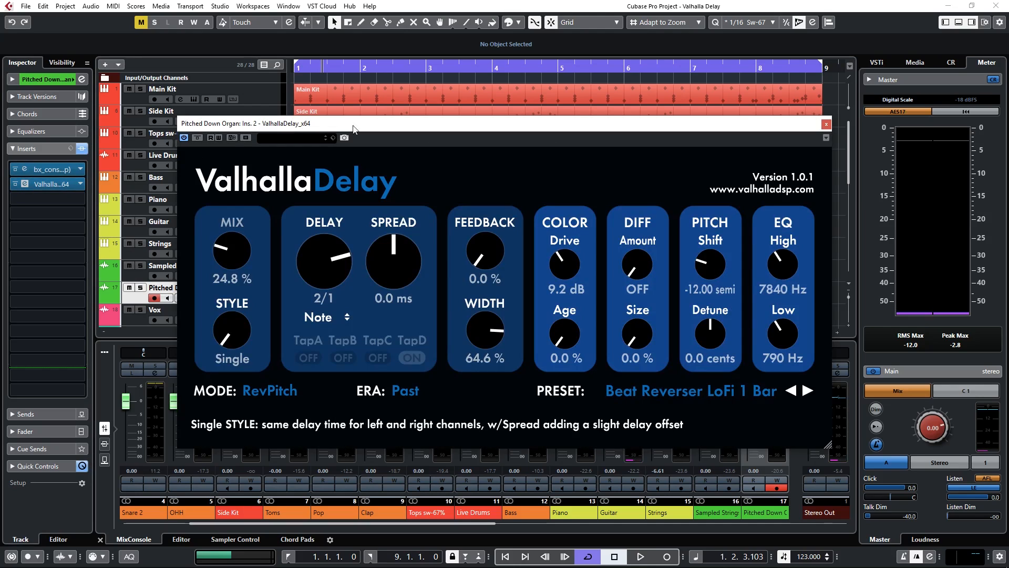
drag(496, 124, 528, 63)
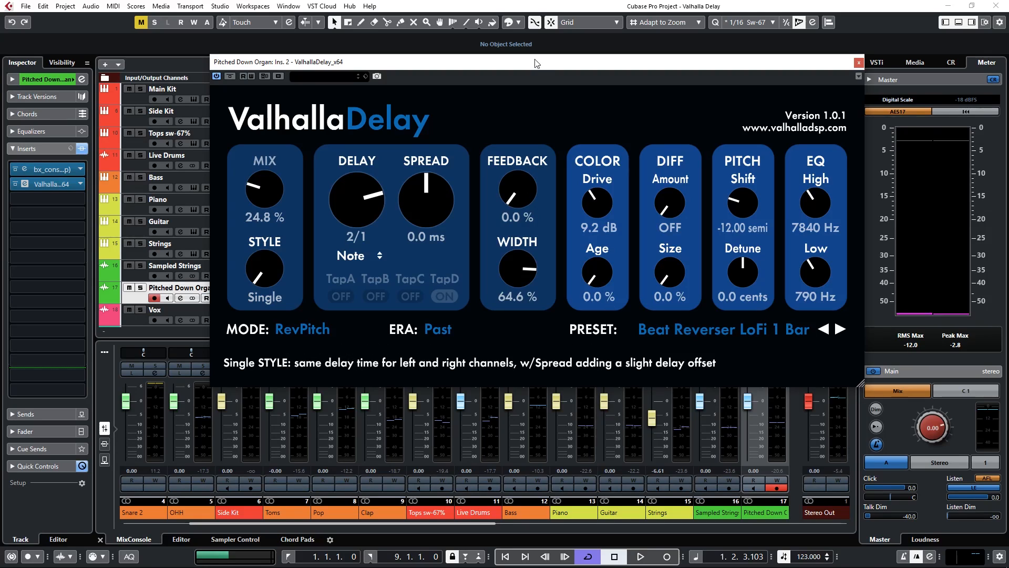
drag(537, 64, 908, 67)
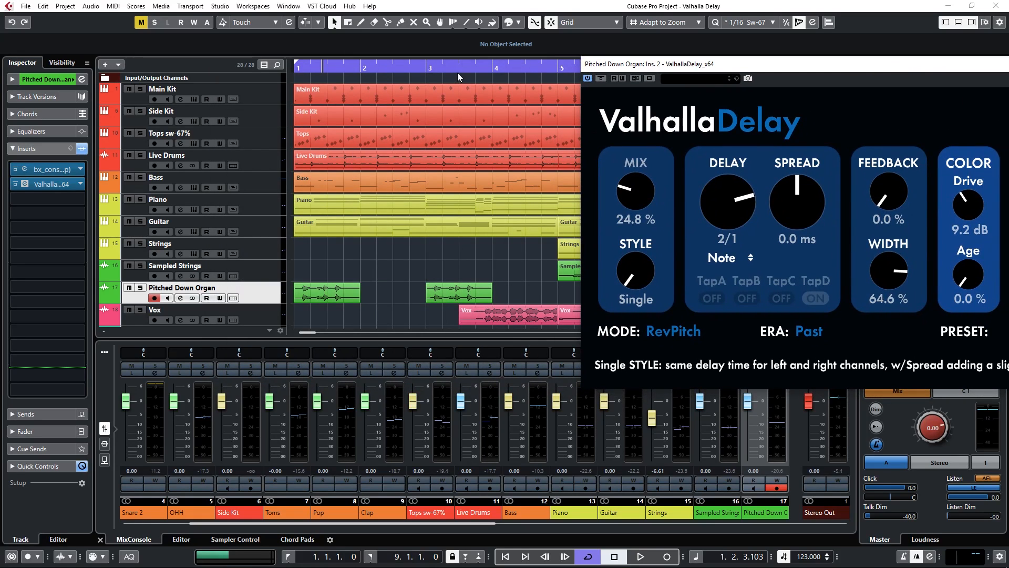
- Loop the organ clip in bar 1 and audition the soloed Pitched Down Organ track with ValhallaDelay bypassed
alt+click(365, 70)
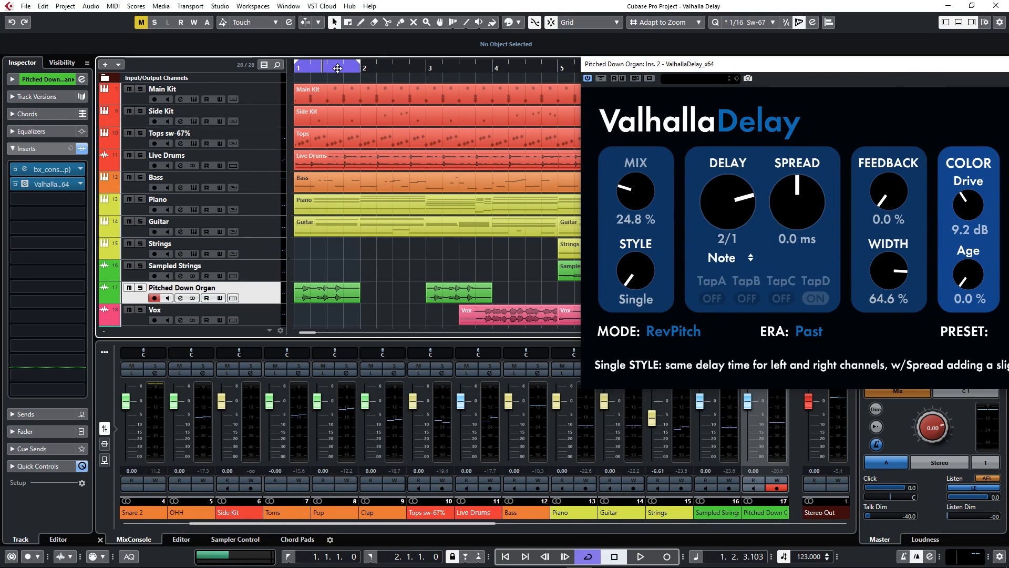
click(141, 288)
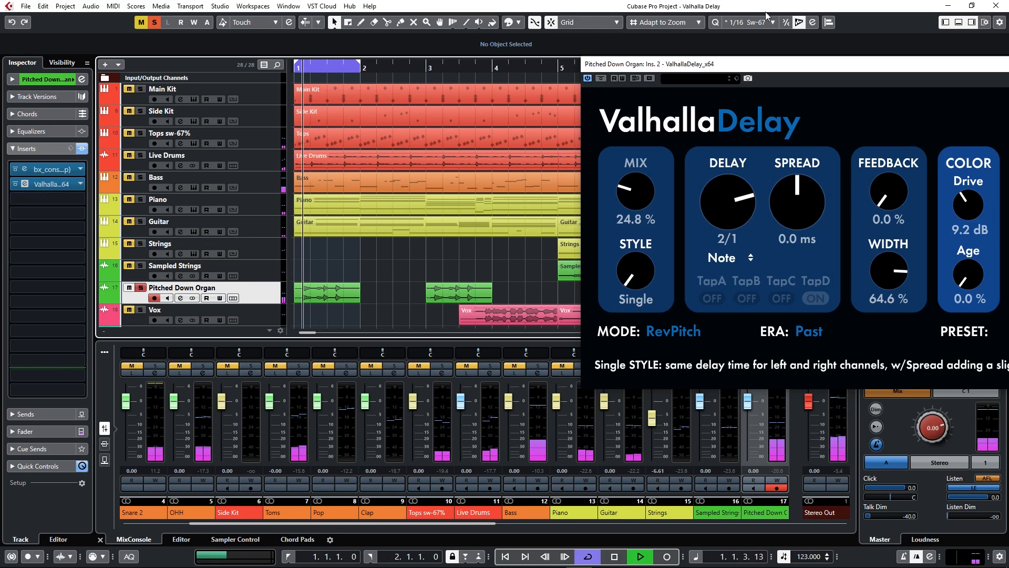
drag(727, 70, 397, 71)
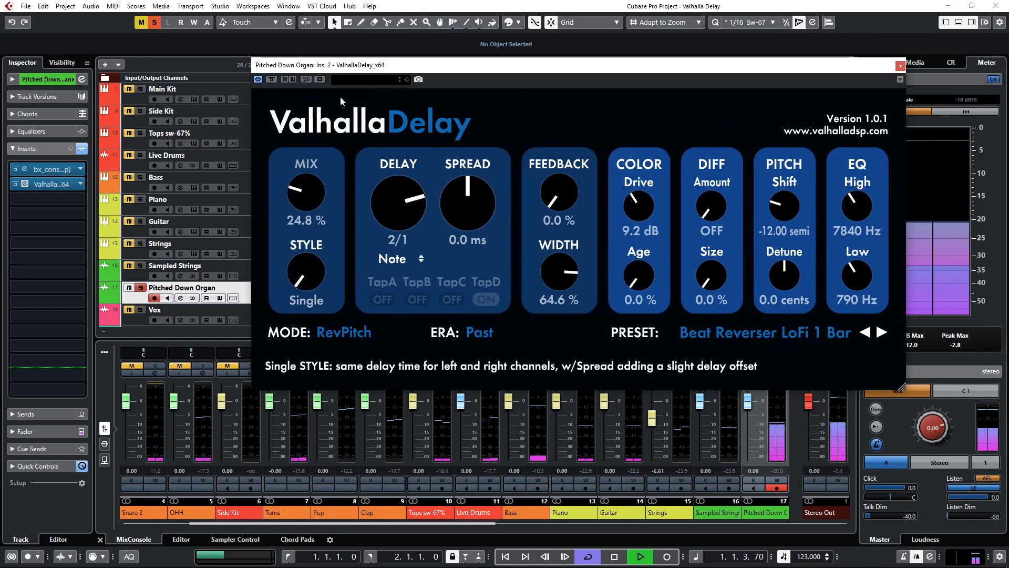
click(272, 80)
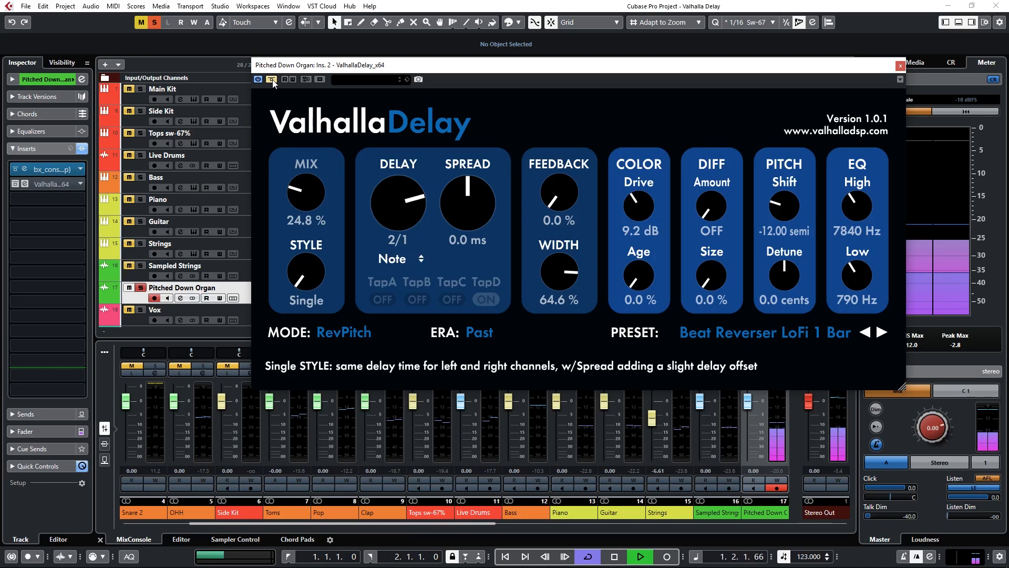
- Take ValhallaDelay out of bypass on the Pitched Down Organ track, stop playback and close the plugin window
click(272, 80)
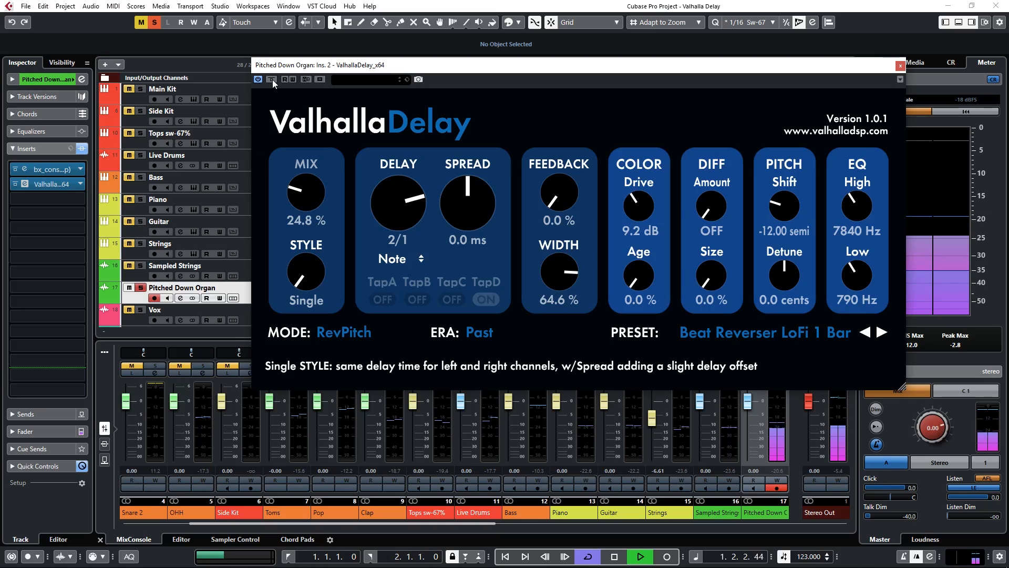
key(space)
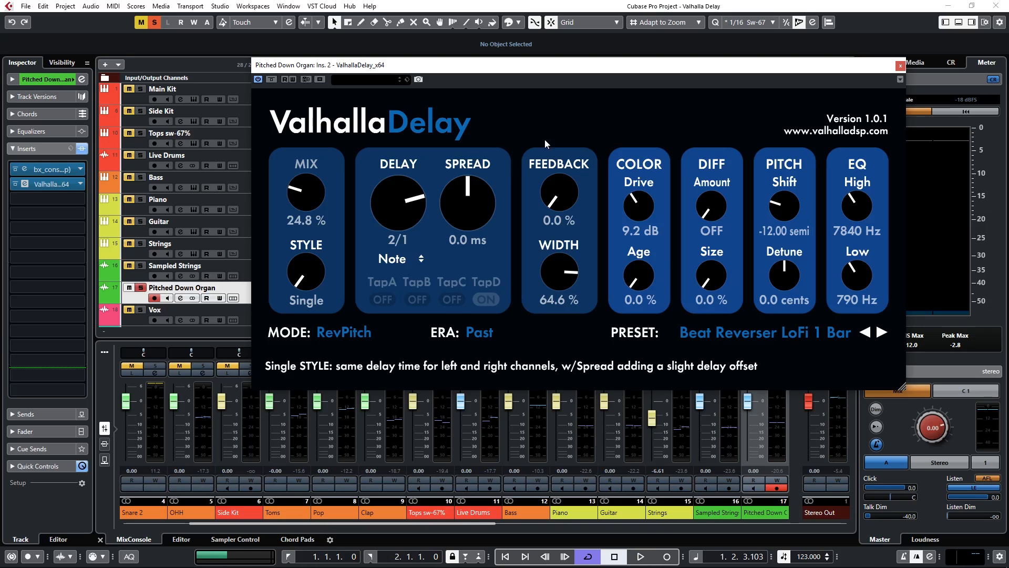
click(899, 67)
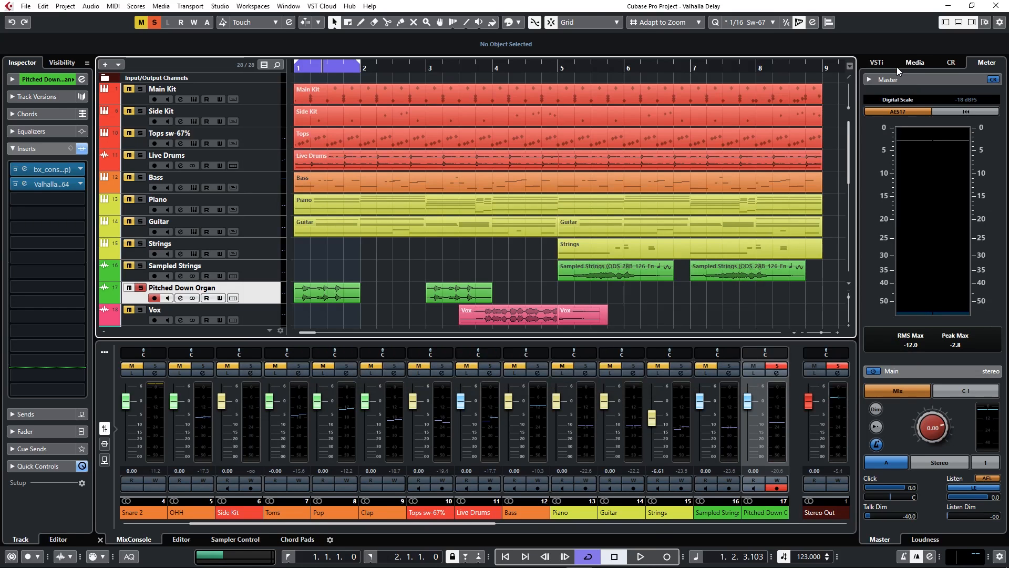
- Switch the solo from the Pitched Down Organ track to the Vox track and open the ValhallaDelay insert on Vox
click(140, 288)
click(141, 310)
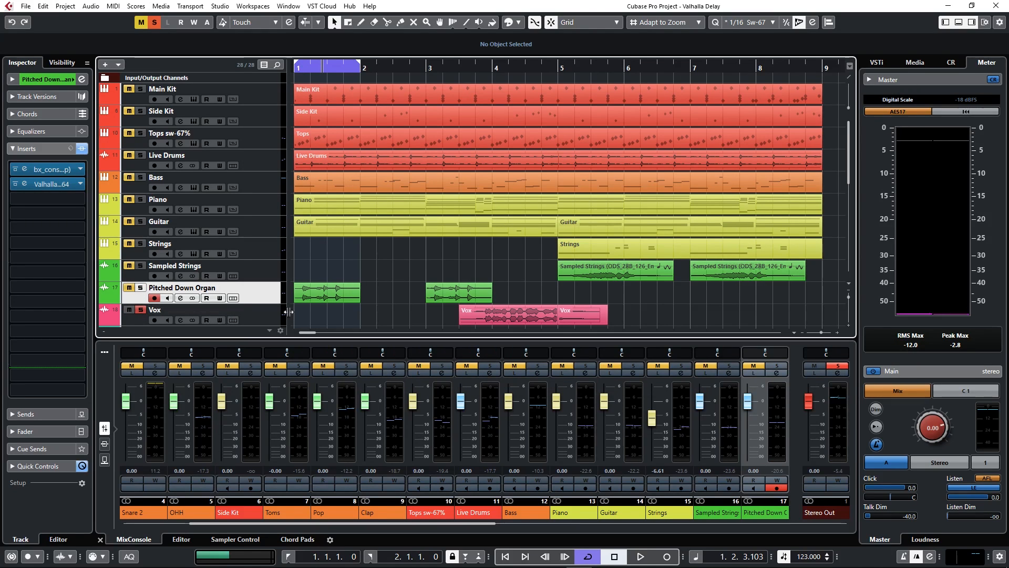
click(260, 324)
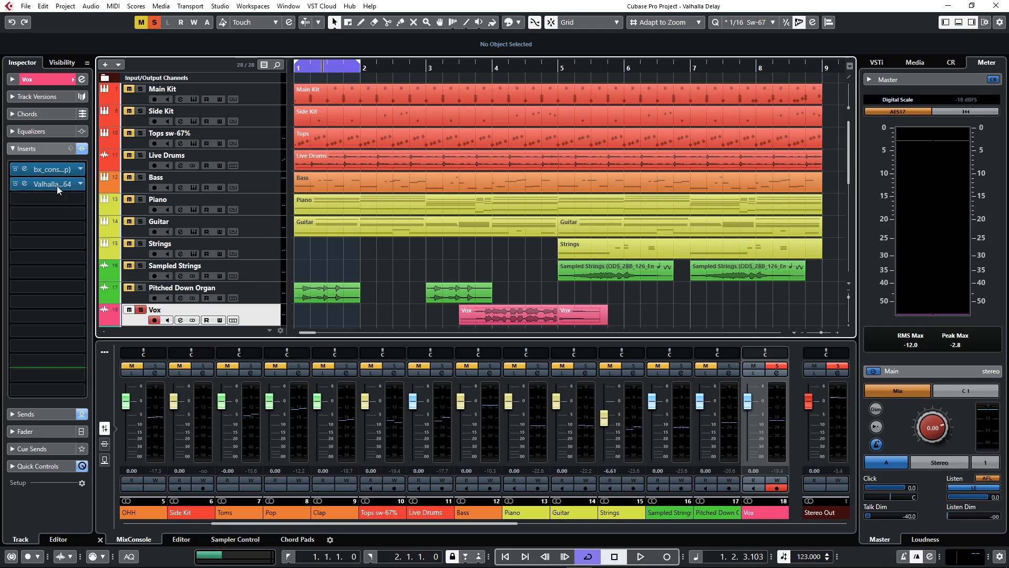
click(24, 184)
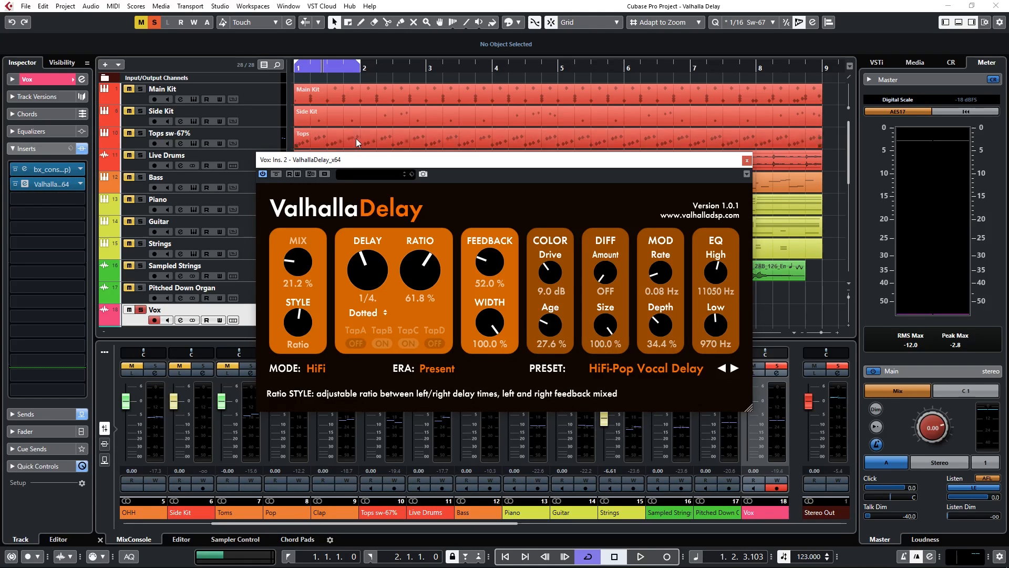
- Move the plugin window clear of the arrangement, loop the Vox clips from 3.3.1.0 to 6.1.1.0 and start playback
drag(360, 62, 822, 108)
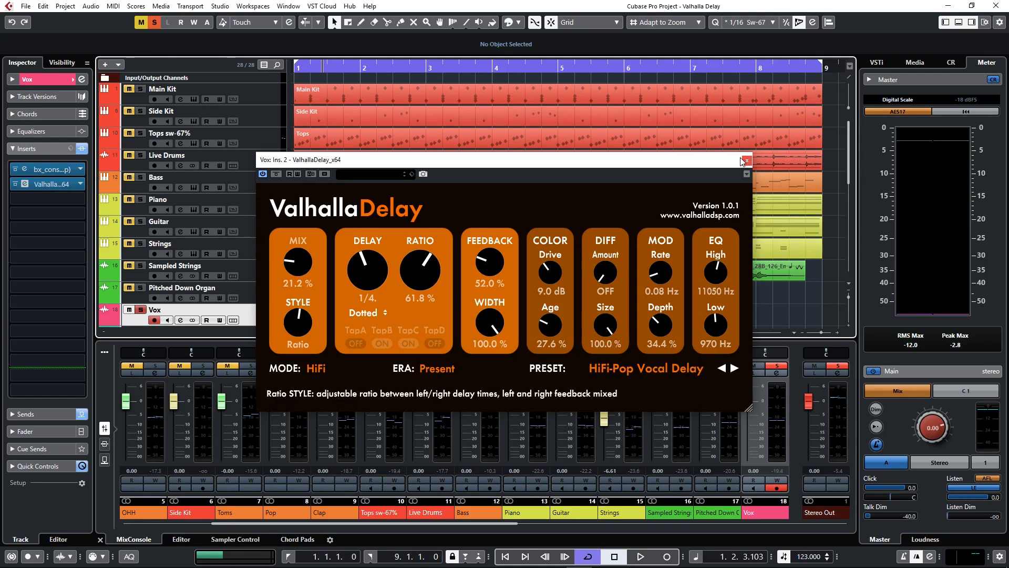
drag(736, 160, 812, 343)
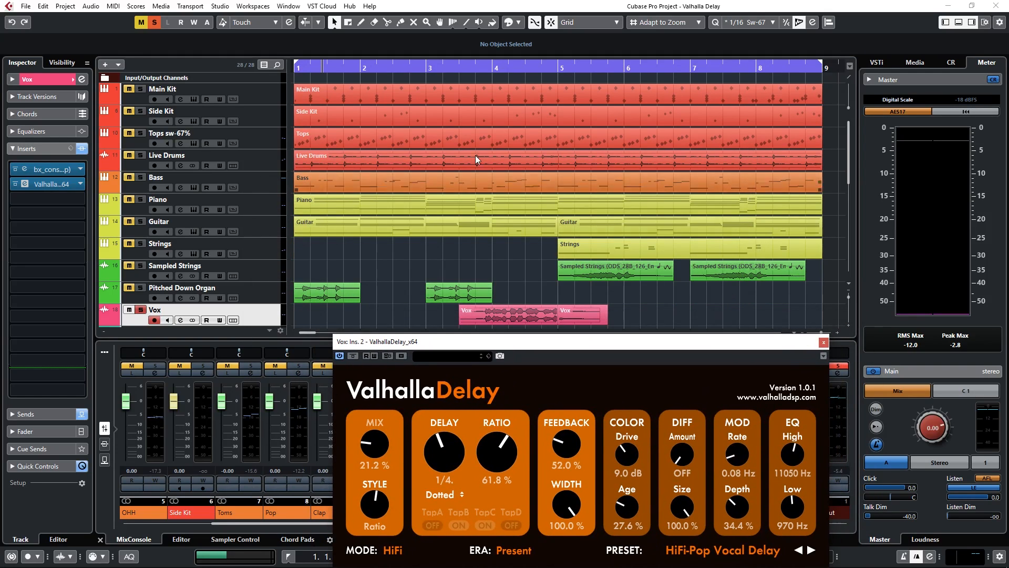
ctrl+click(459, 71)
alt+click(623, 69)
key(space)
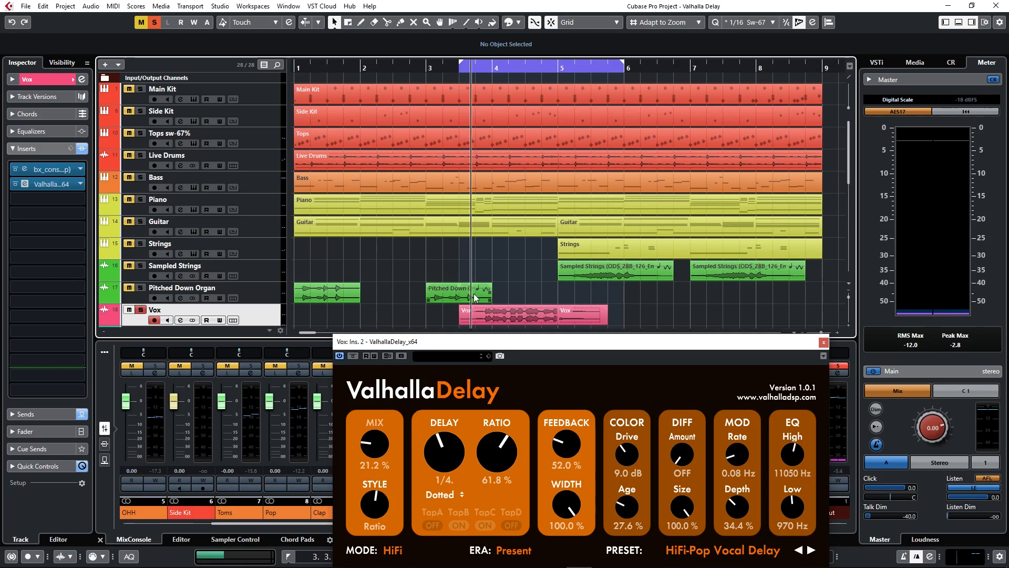
- Compare the soloed vocal with ValhallaDelay bypassed and active during playback, and close the plugin window
drag(496, 343, 350, 138)
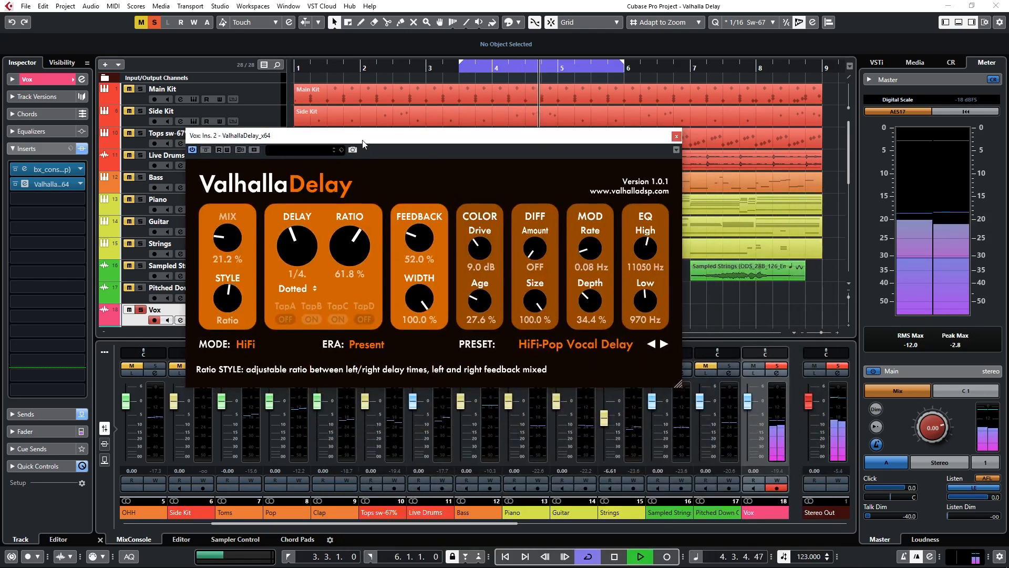
click(205, 149)
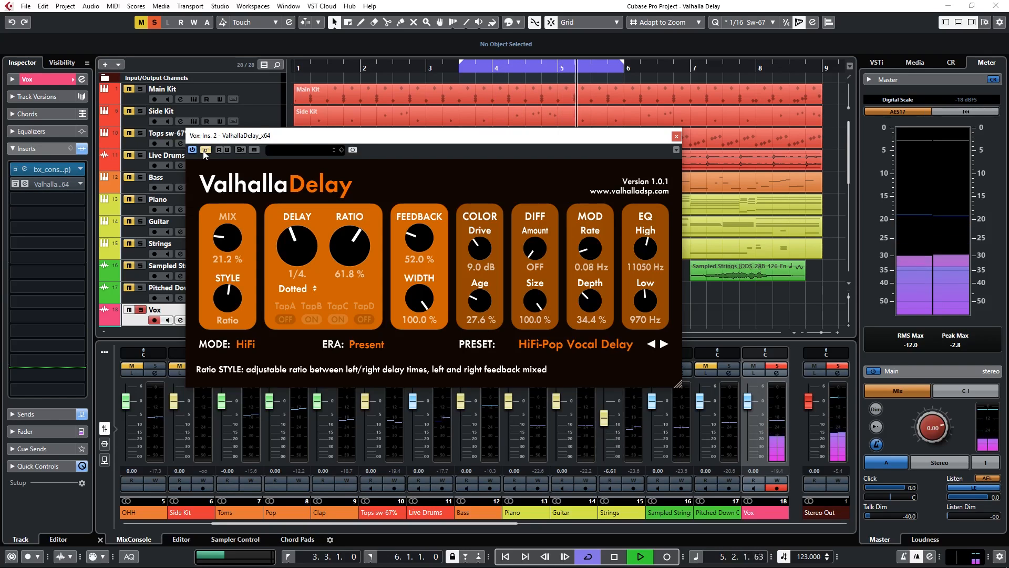
click(204, 150)
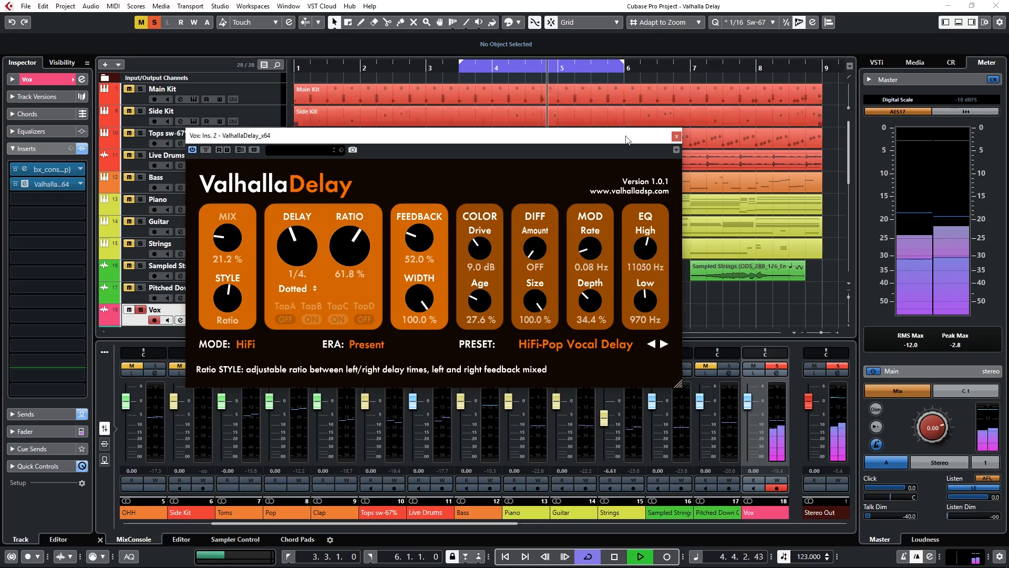
click(677, 137)
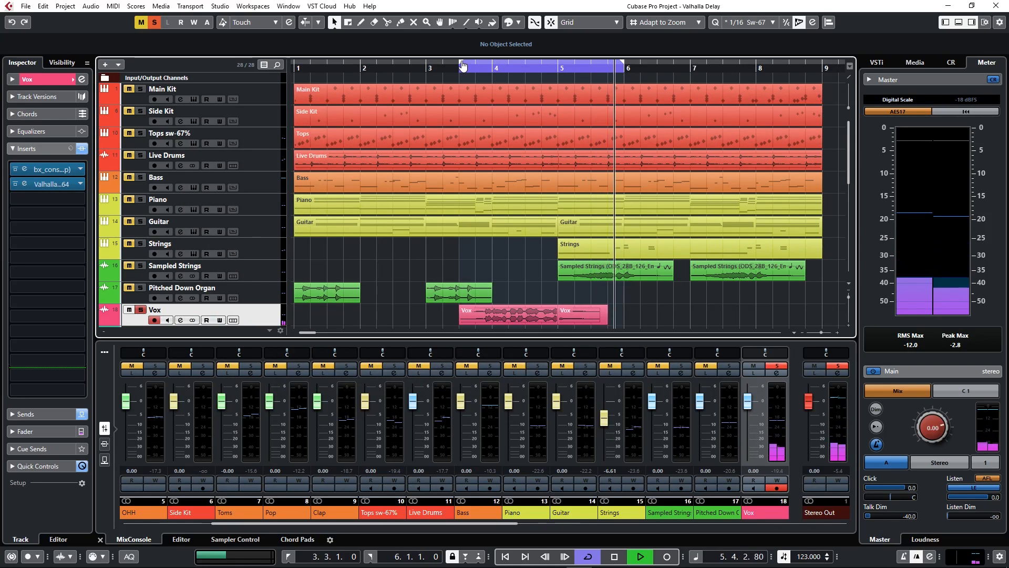
- Extend the loop range to cover bars 1 through 8, unsolo Vox to play the full mix, and turn off looping
drag(461, 63, 226, 84)
drag(629, 58, 821, 61)
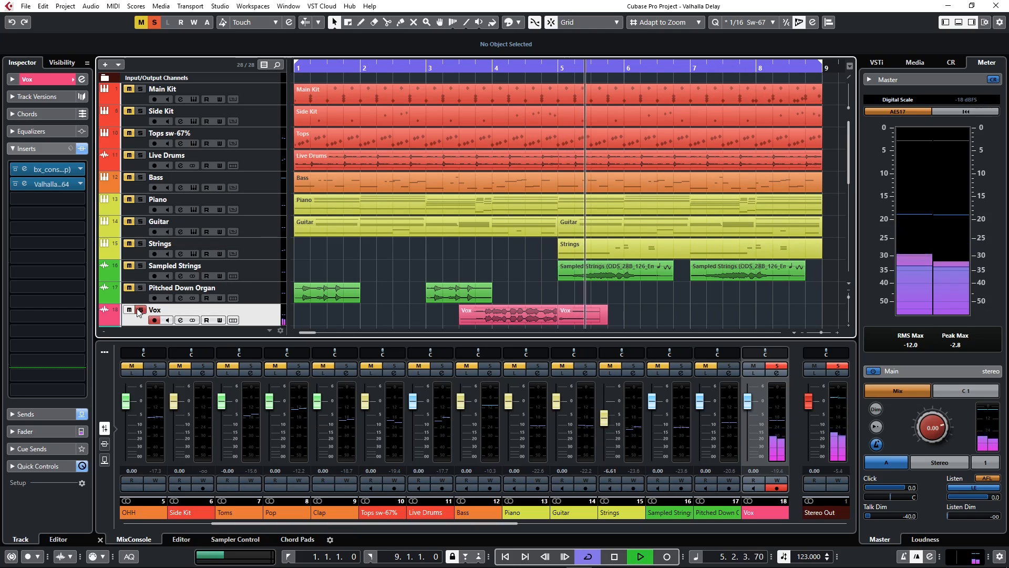
key(s)
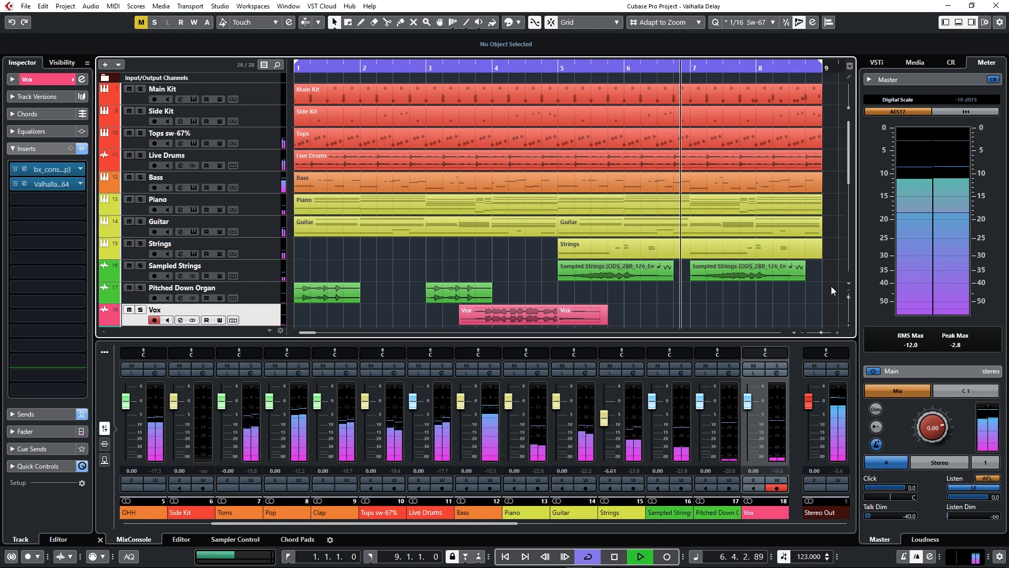
key(KP_Divide)
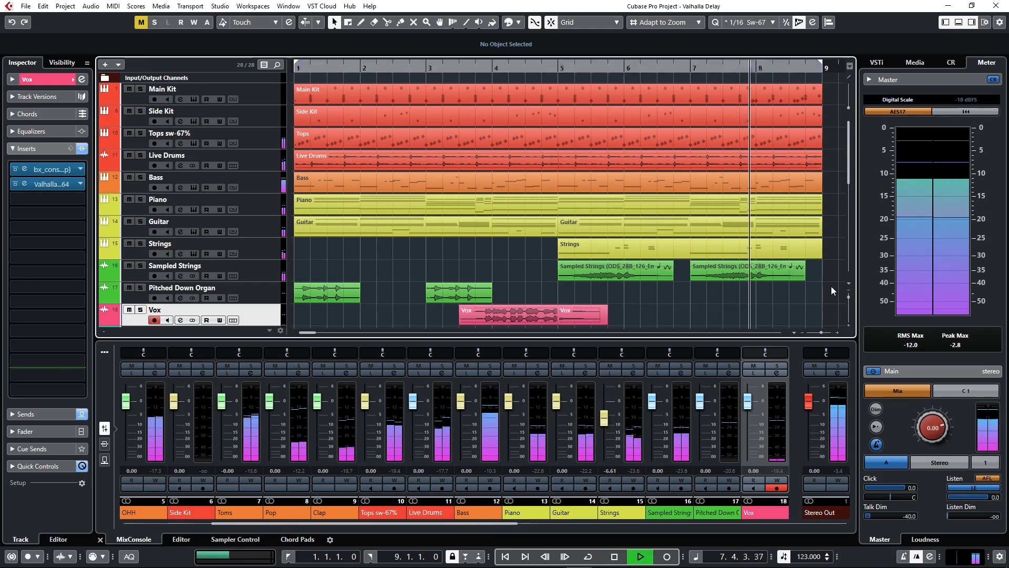